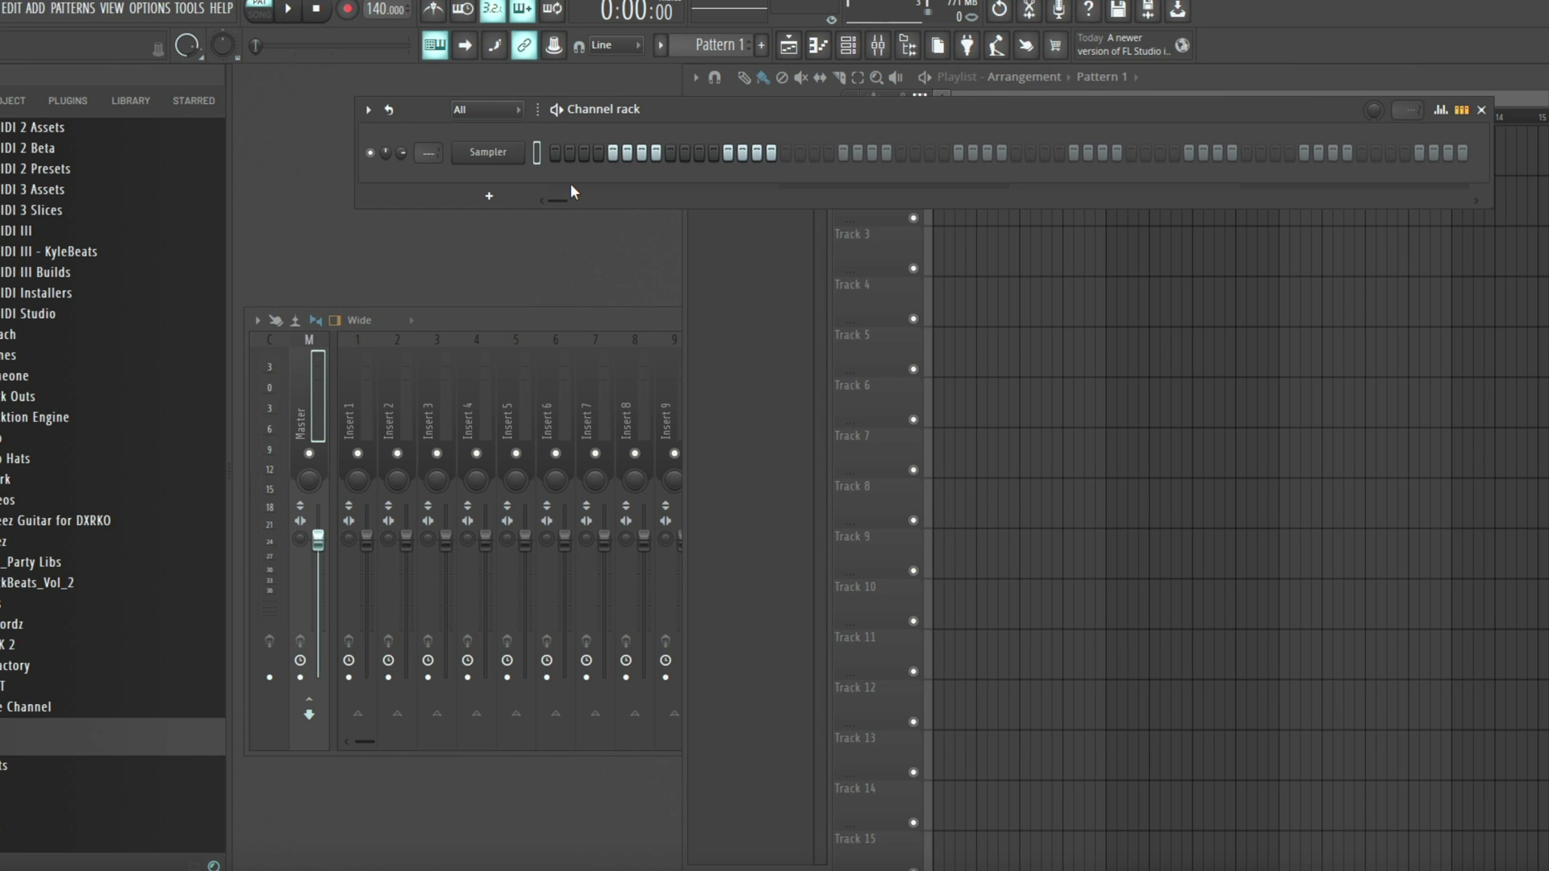
- Add reMIDI 3 from More plugins (search 'rem') as a new channel and reposition its window
left_click(502, 201)
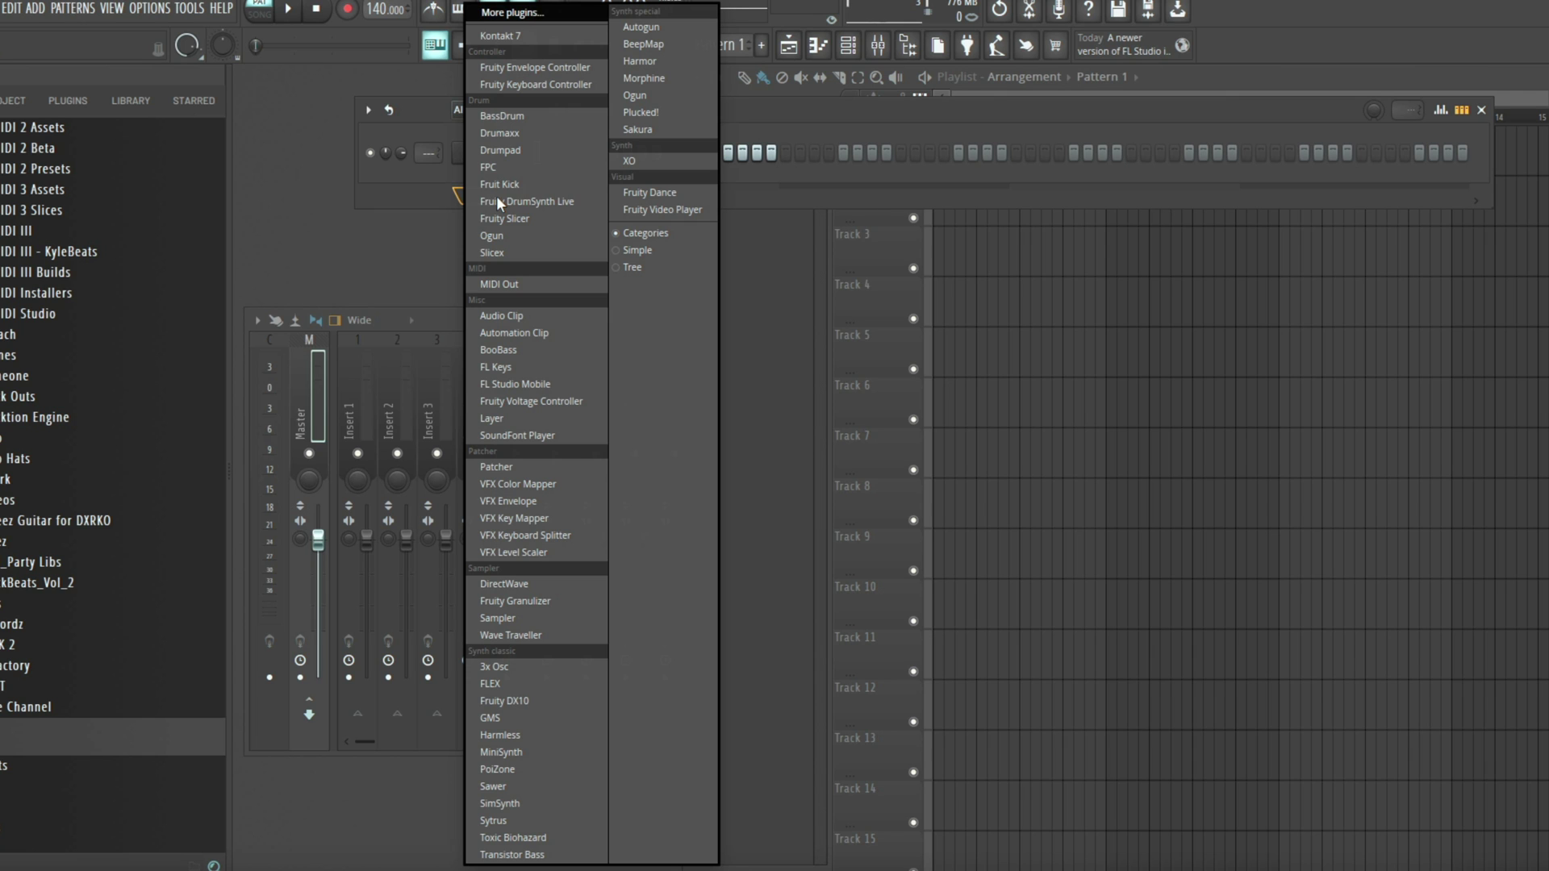
left_click(526, 15)
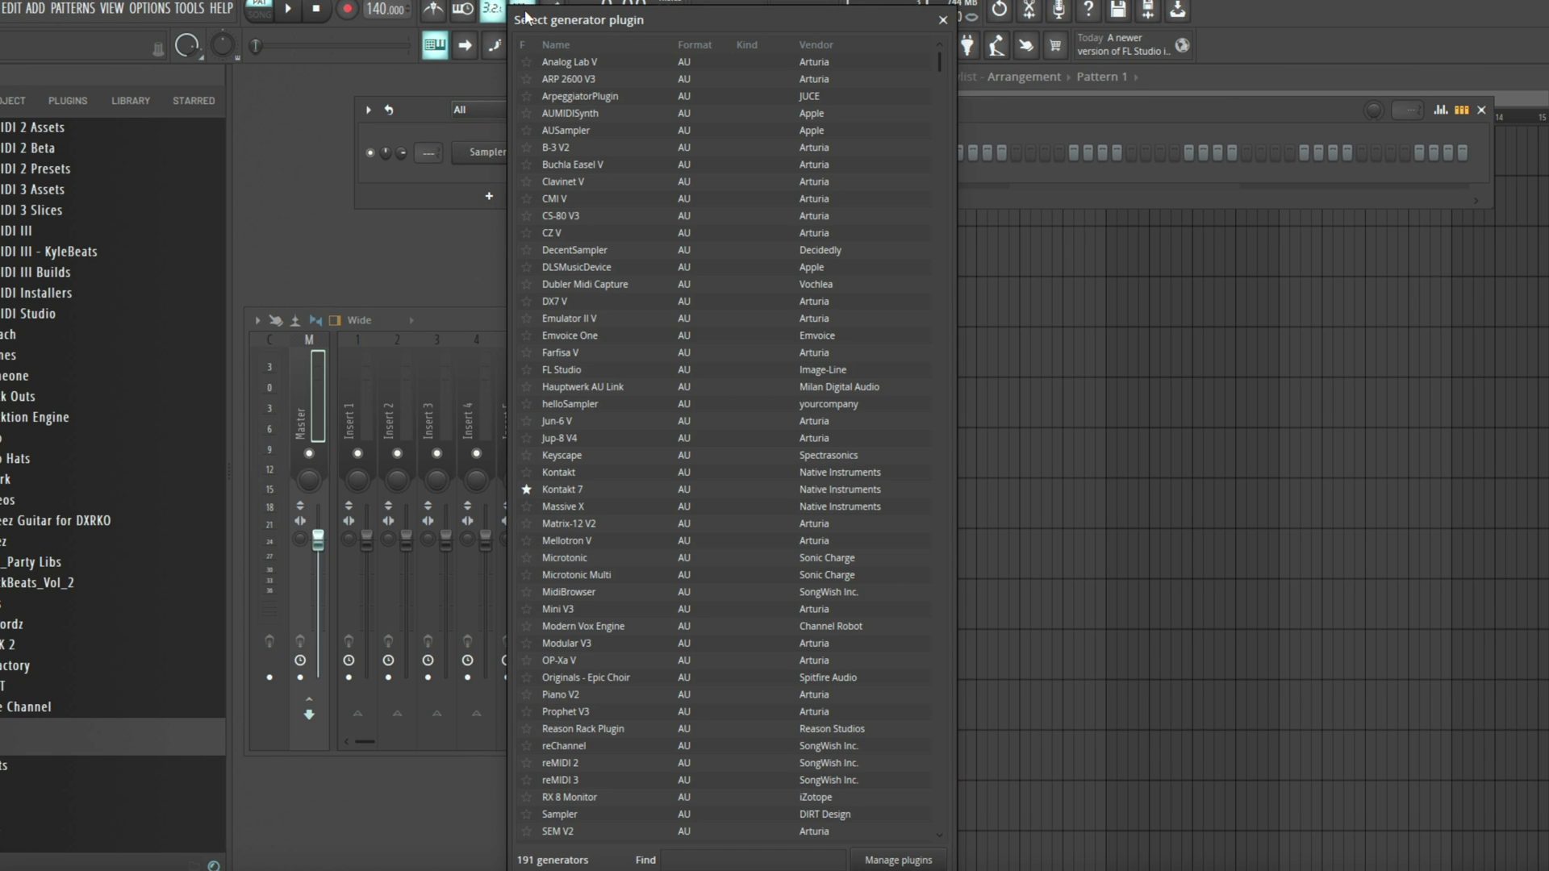
type("rem")
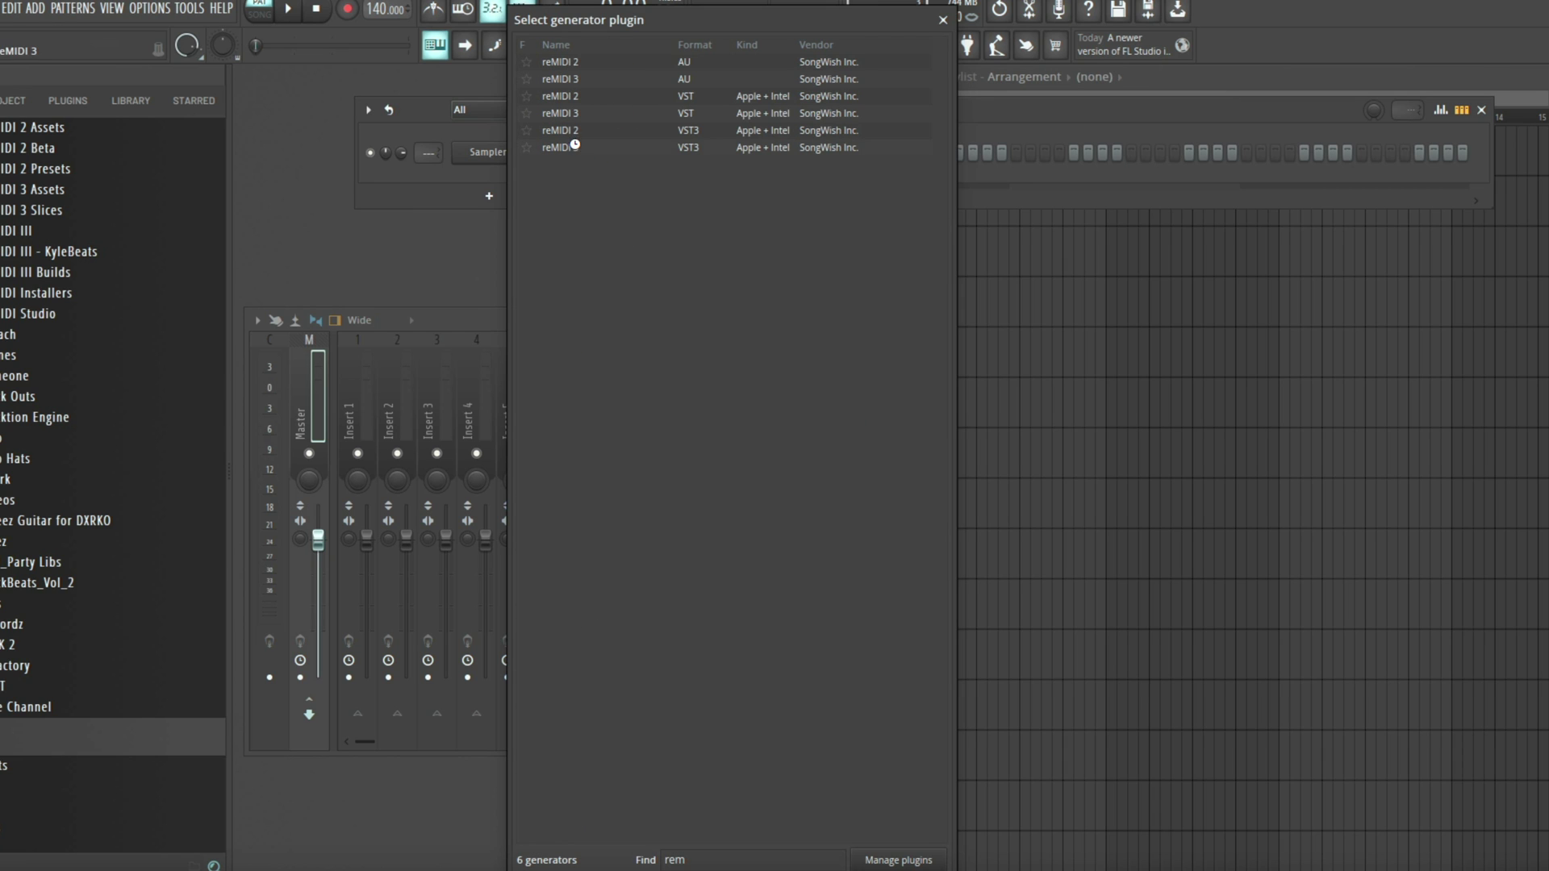
double_click(579, 148)
left_click_drag(575, 146, 882, 71)
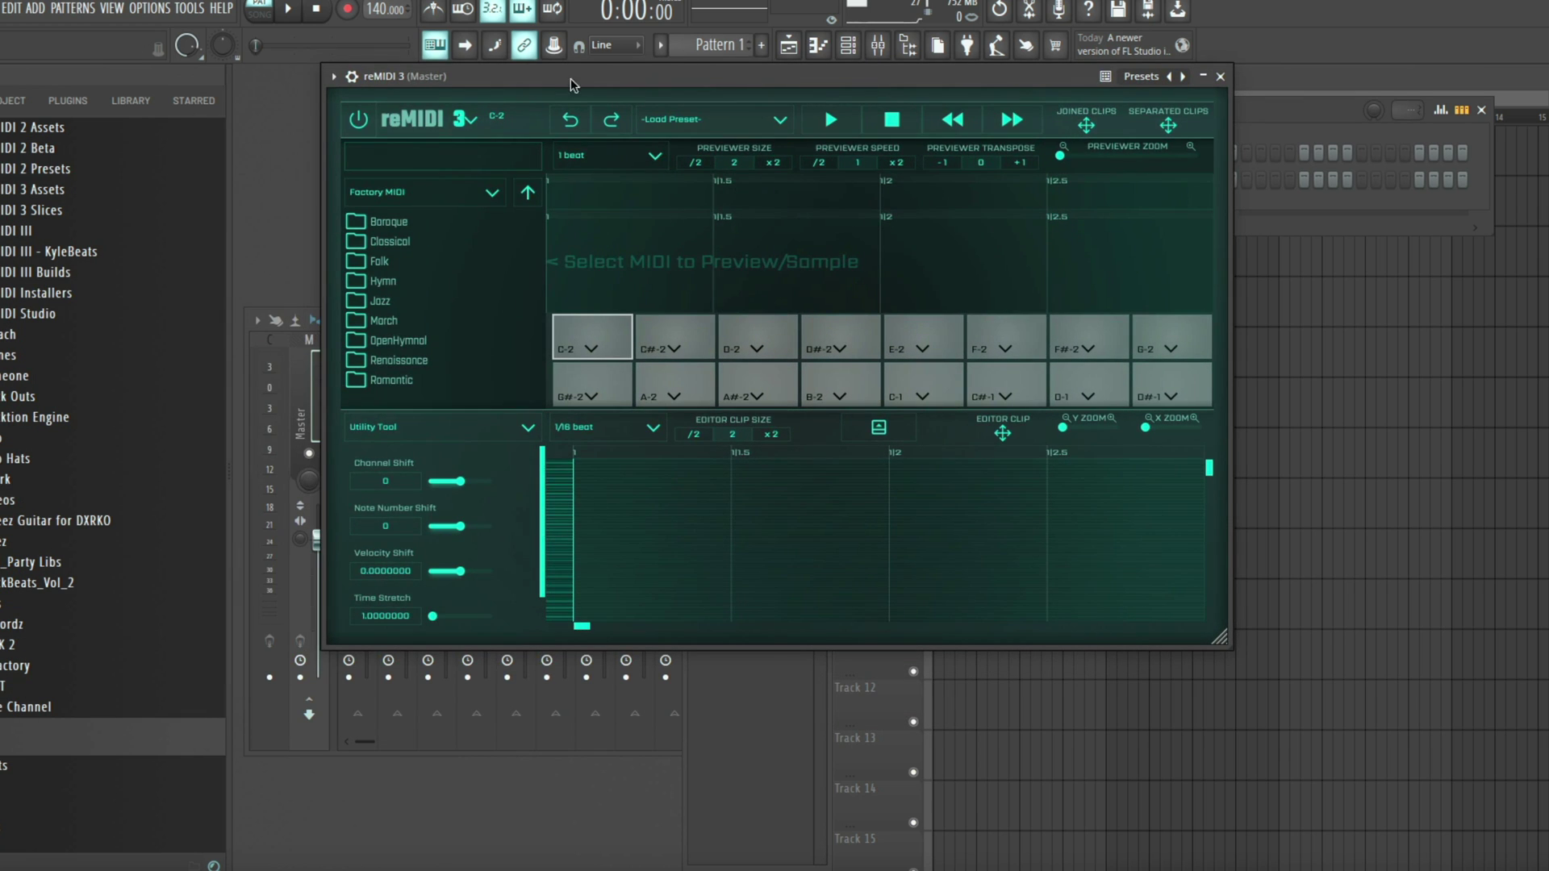
left_click_drag(570, 71, 887, 120)
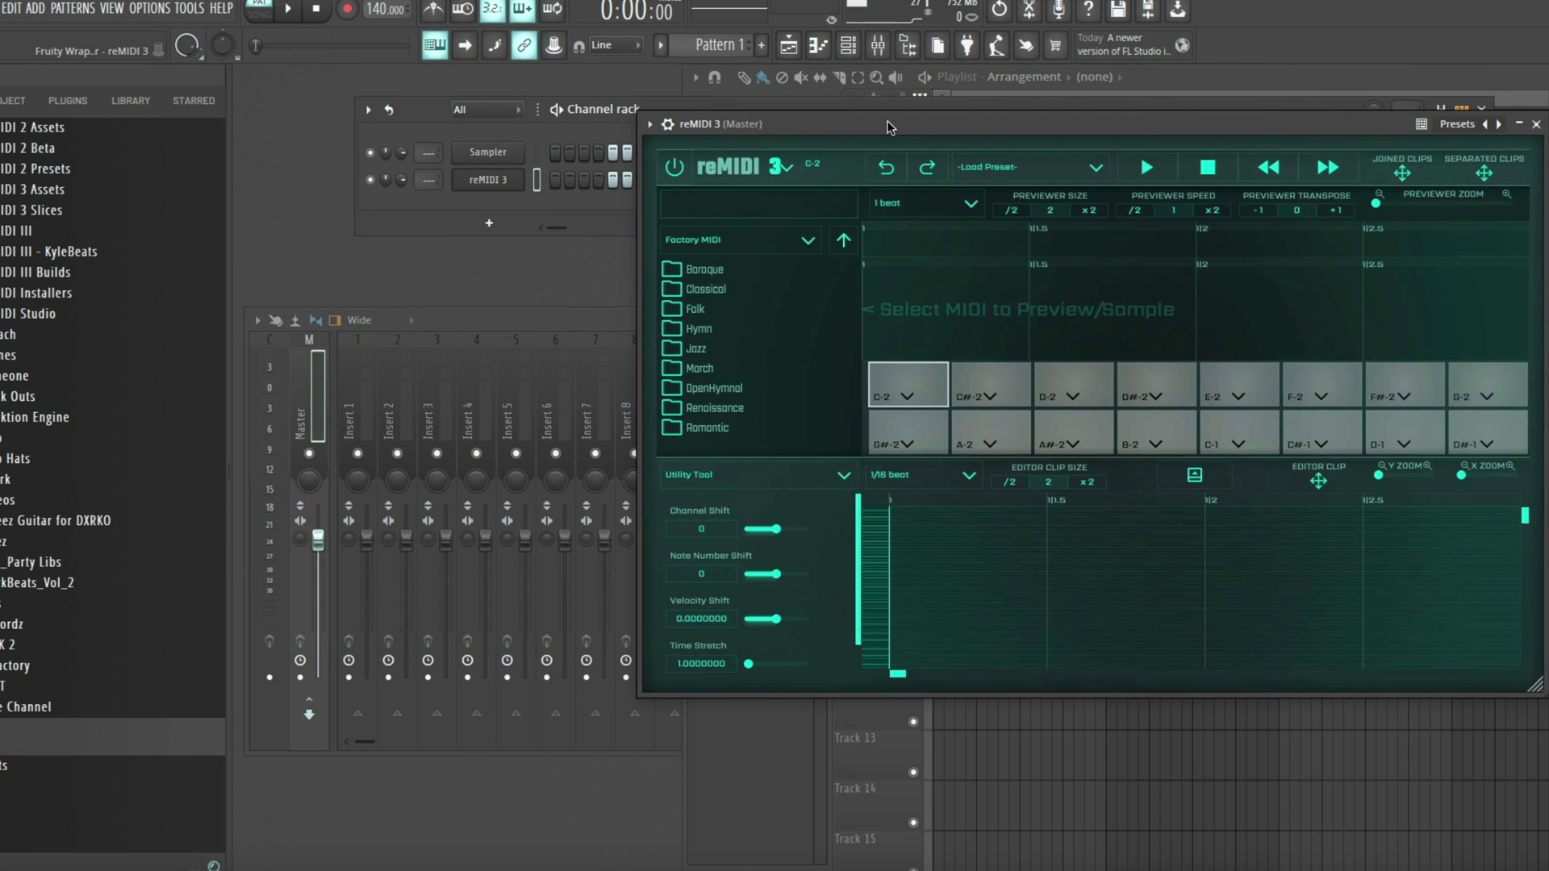
- Add Piano V2 as a new channel by searching 'pian' in More plugins
left_click(489, 223)
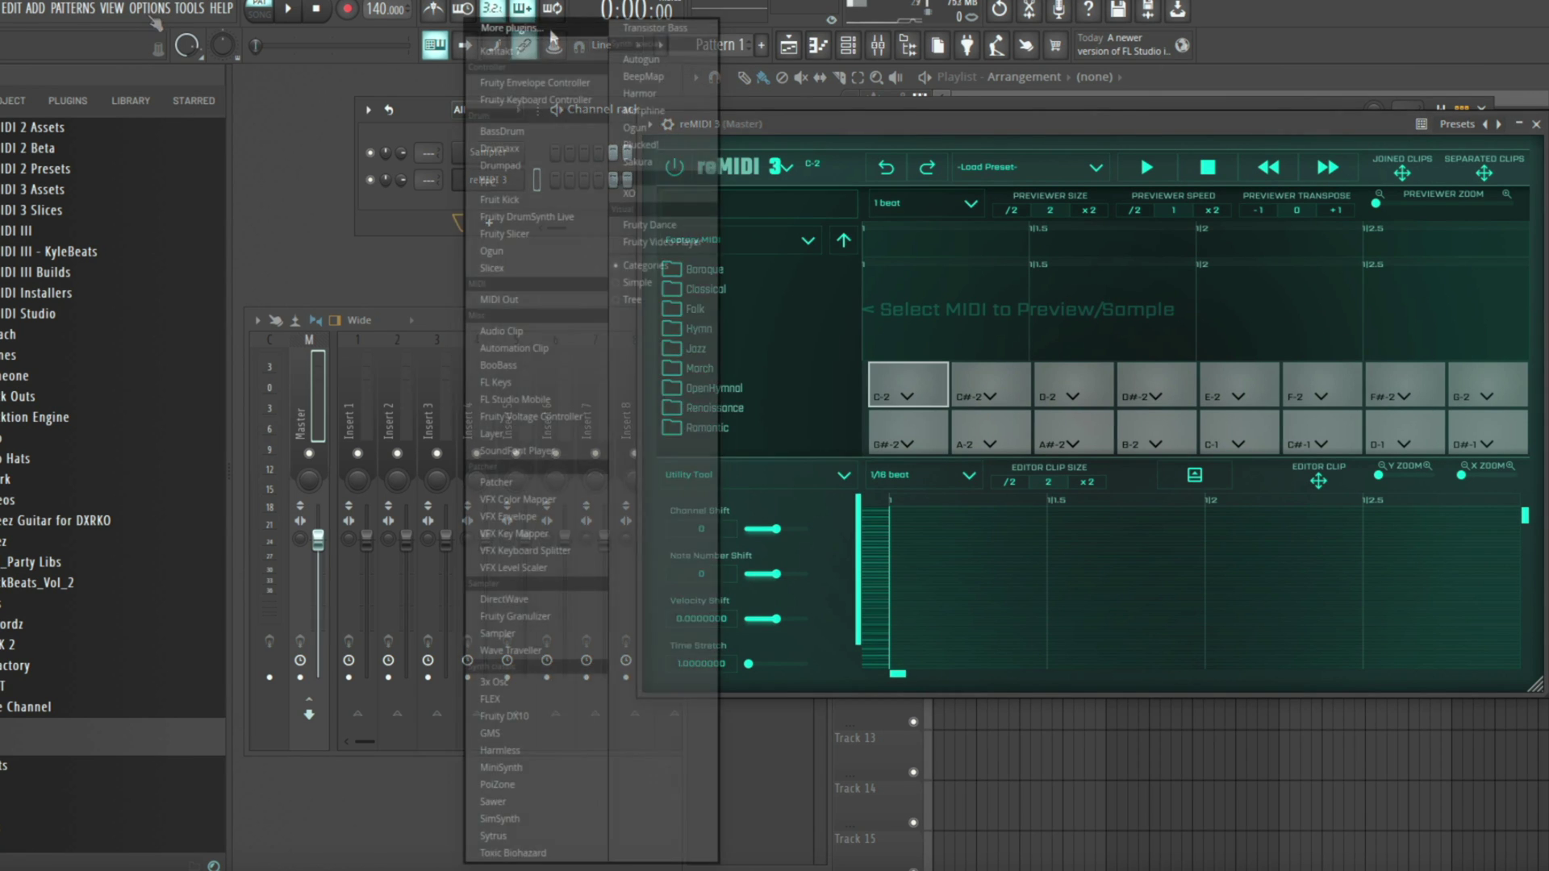
left_click(613, 204)
scroll(645, 284, "down", 6)
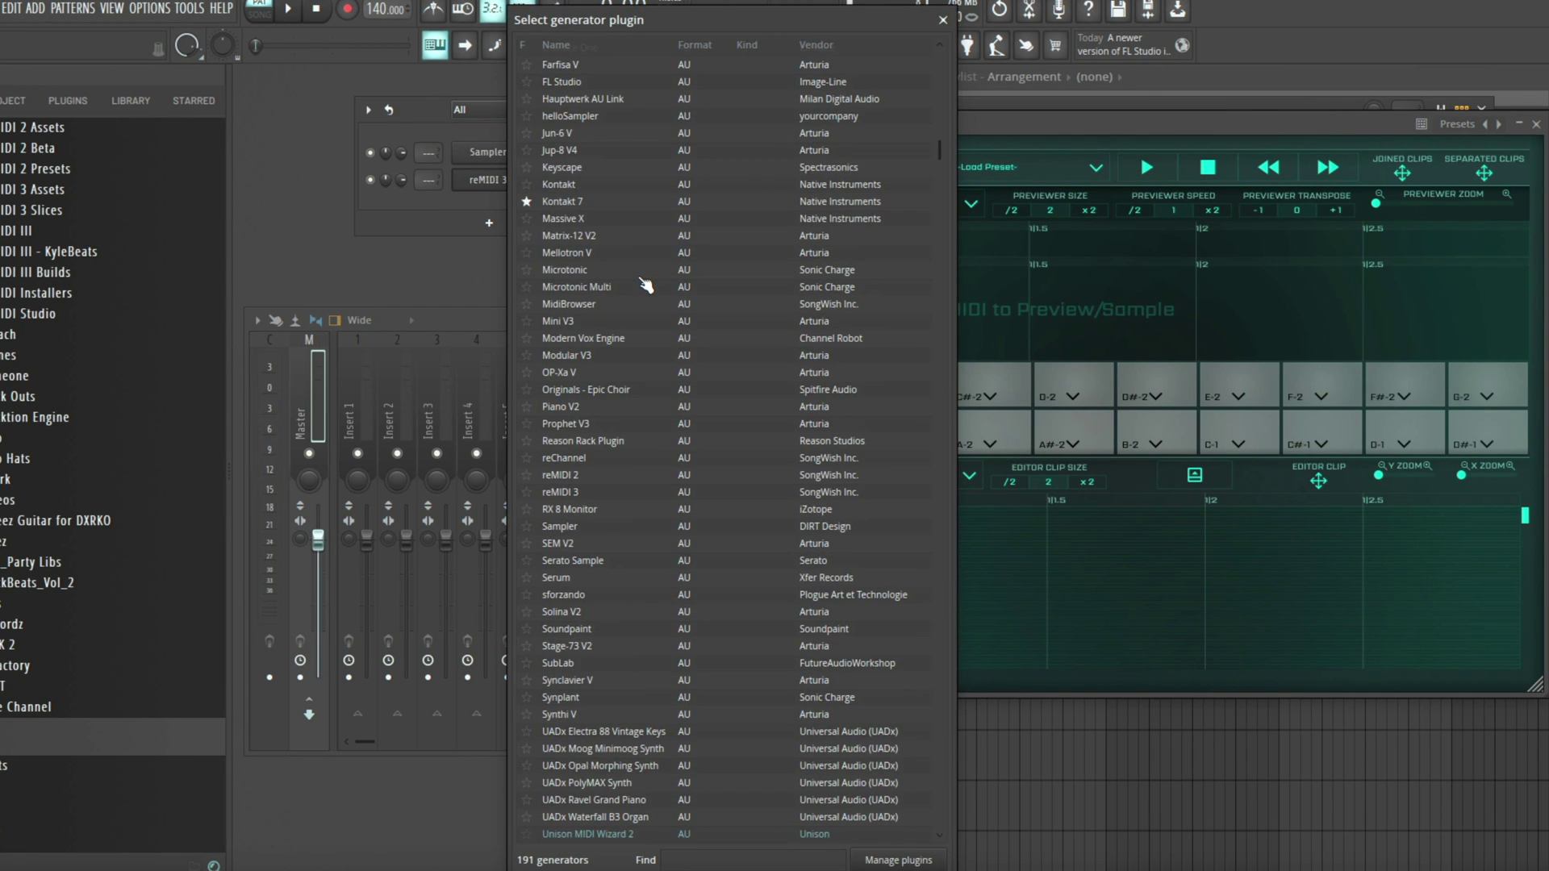
left_click(700, 861)
type("pian")
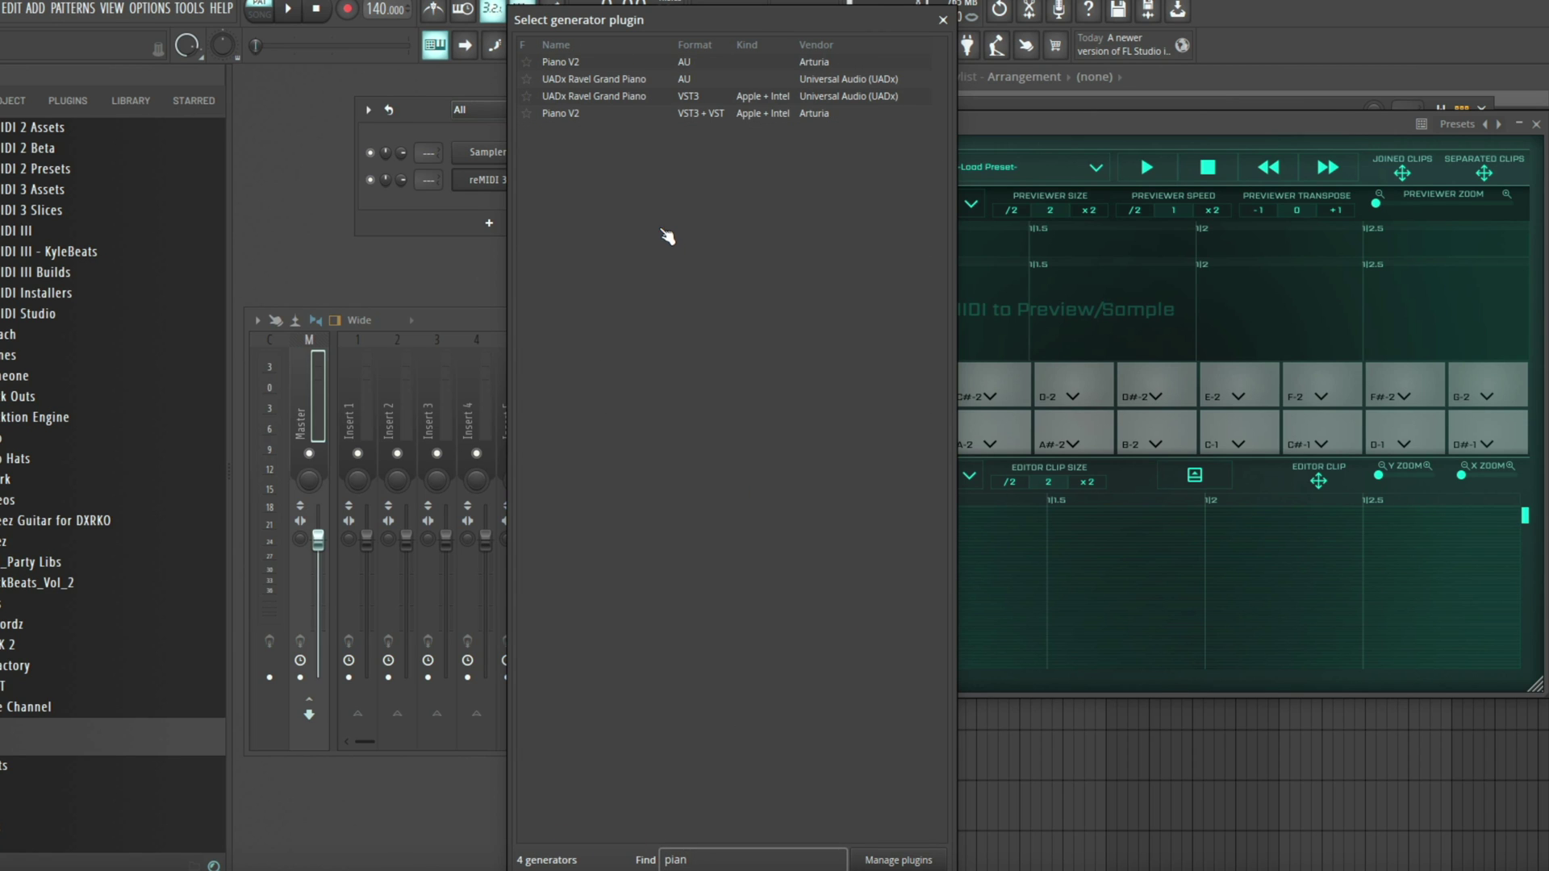
double_click(587, 114)
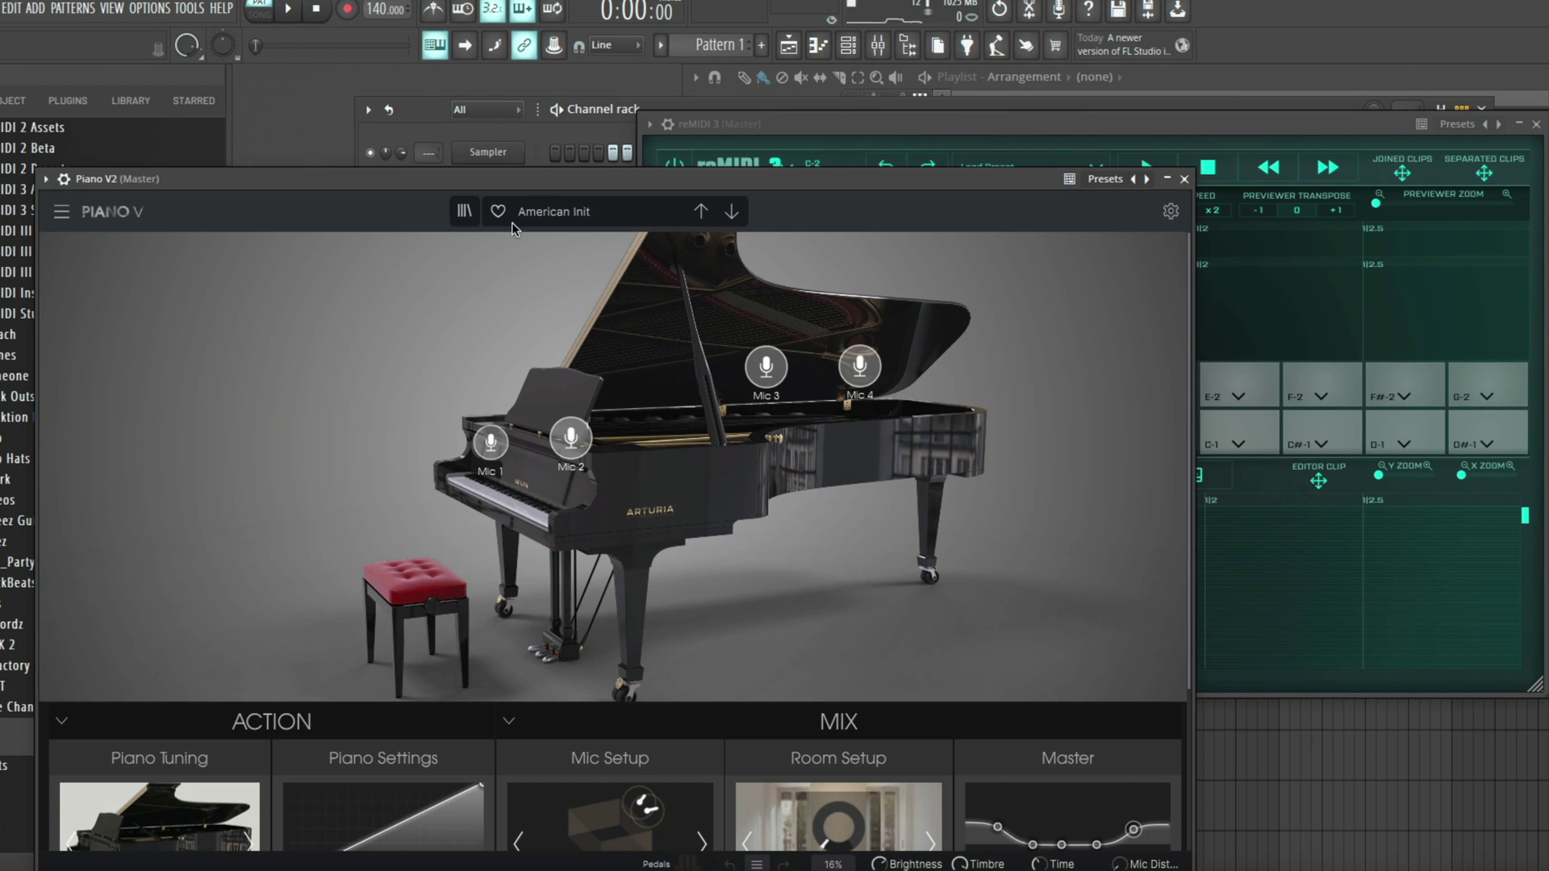
- Load the SW PIANO preset from Piano V2's User bank
left_click(464, 211)
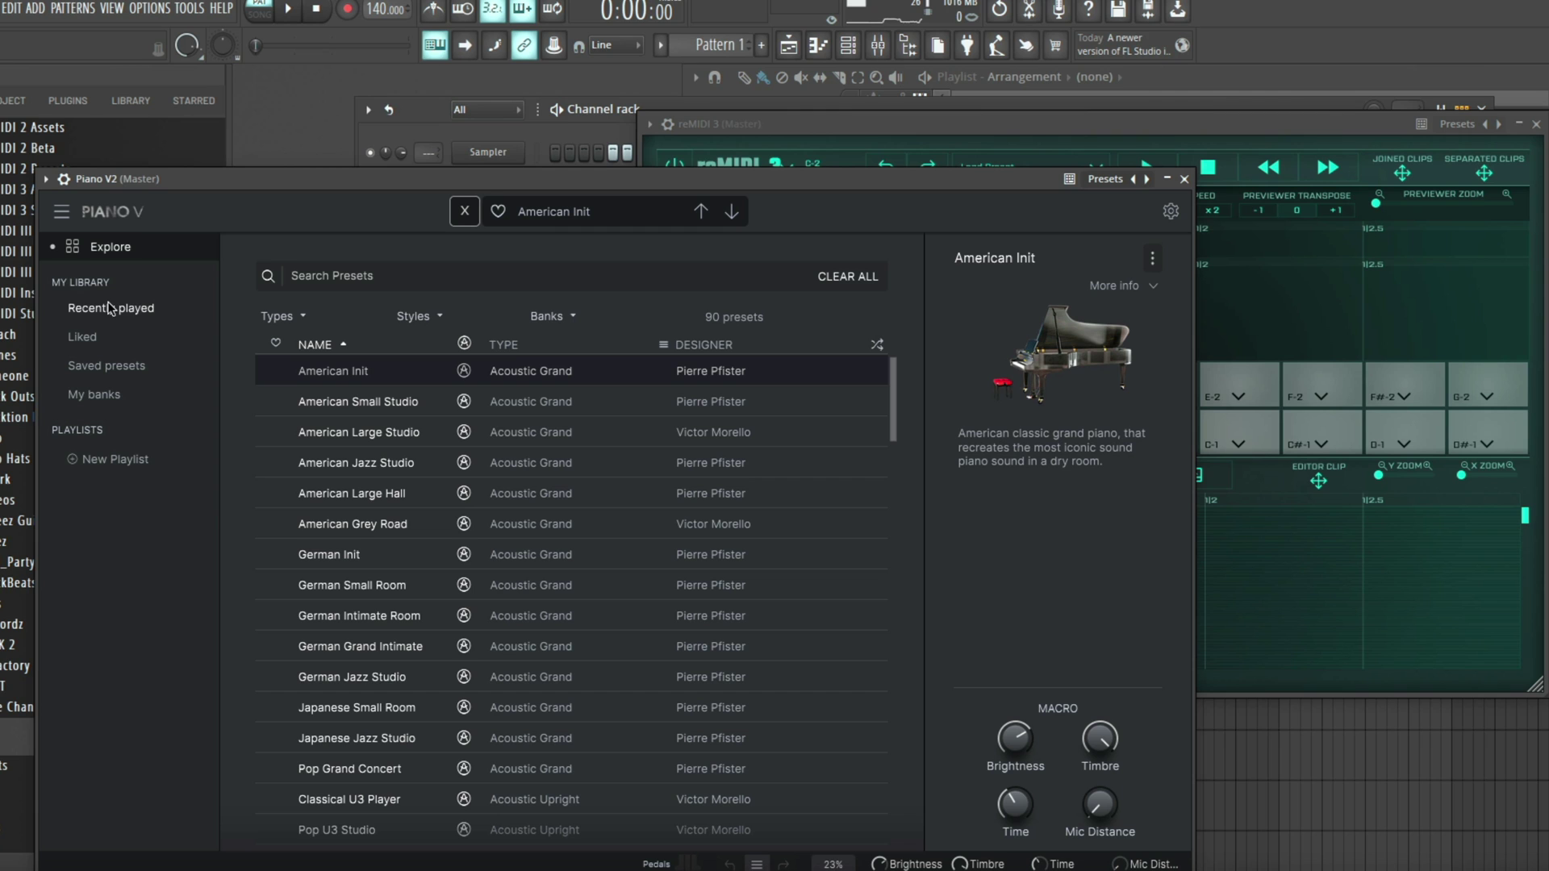
left_click(104, 395)
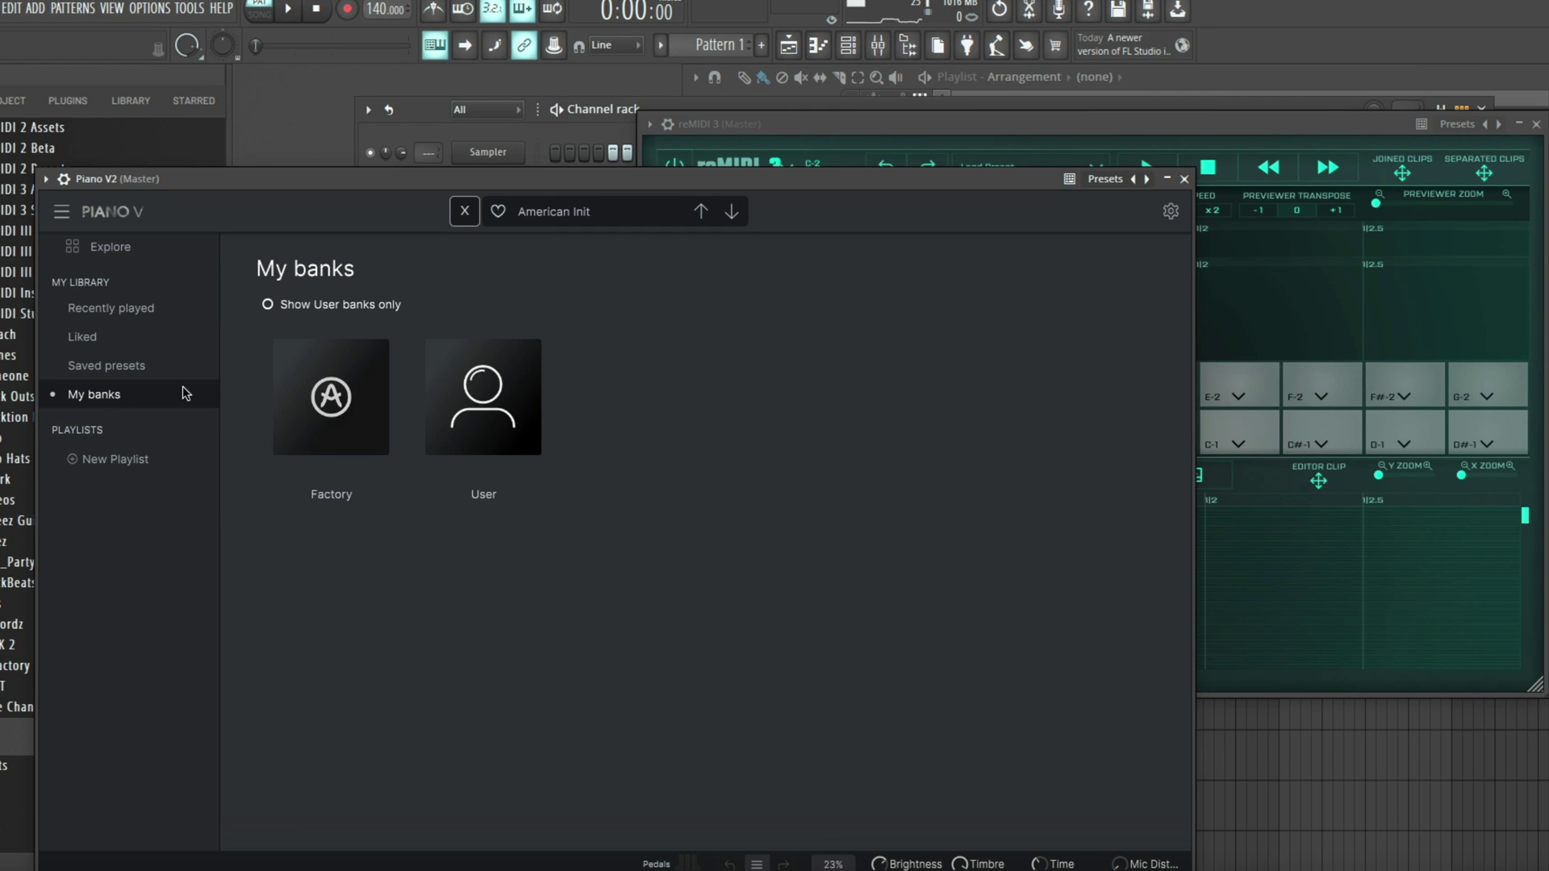
left_click(447, 415)
double_click(345, 370)
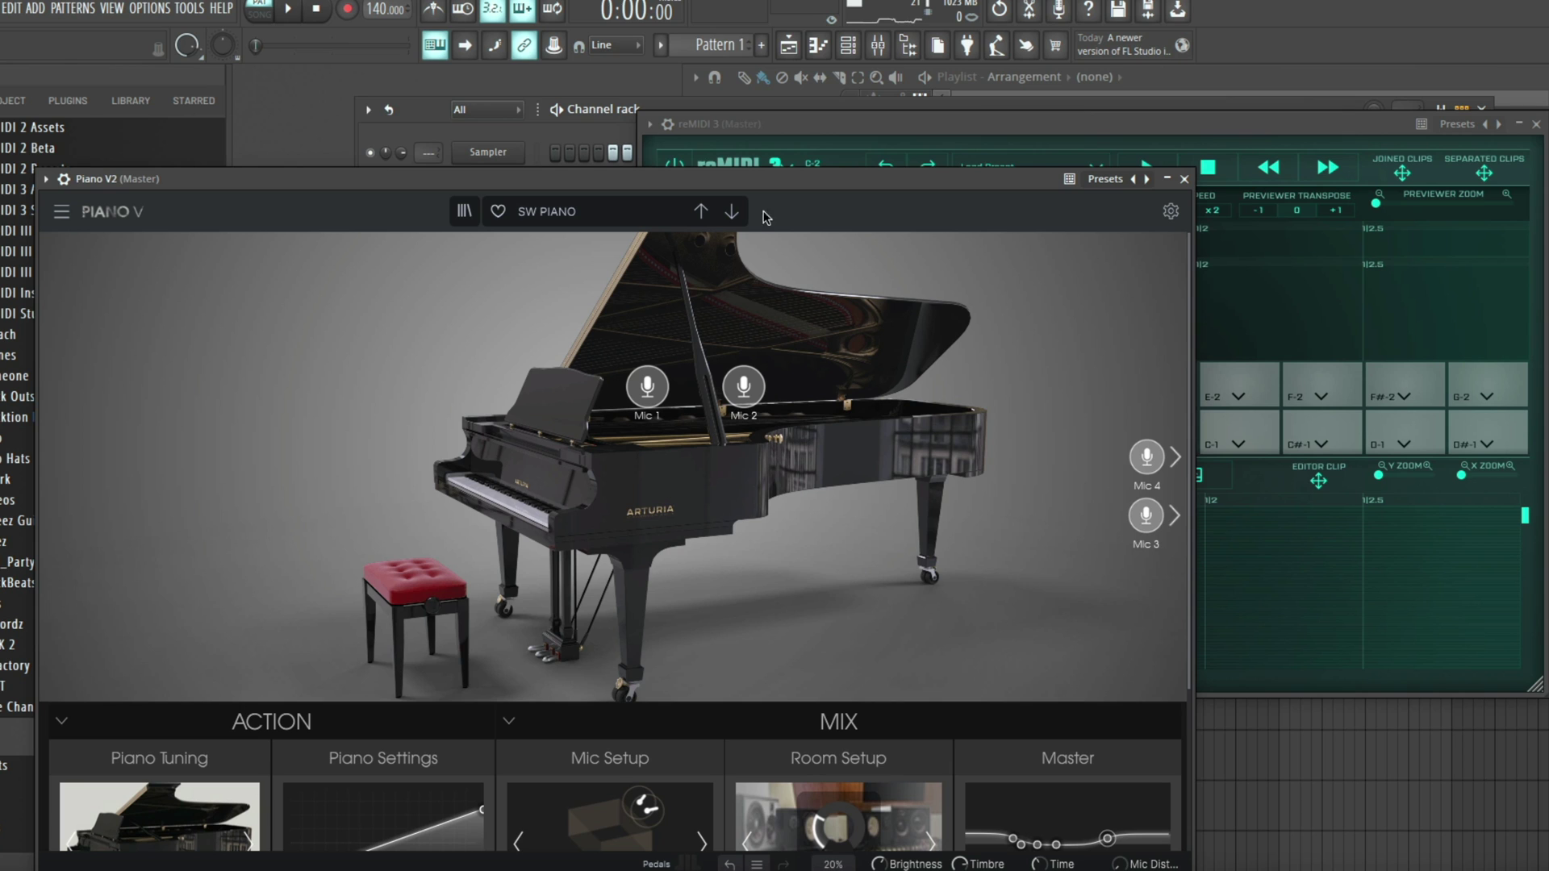
left_click(65, 181)
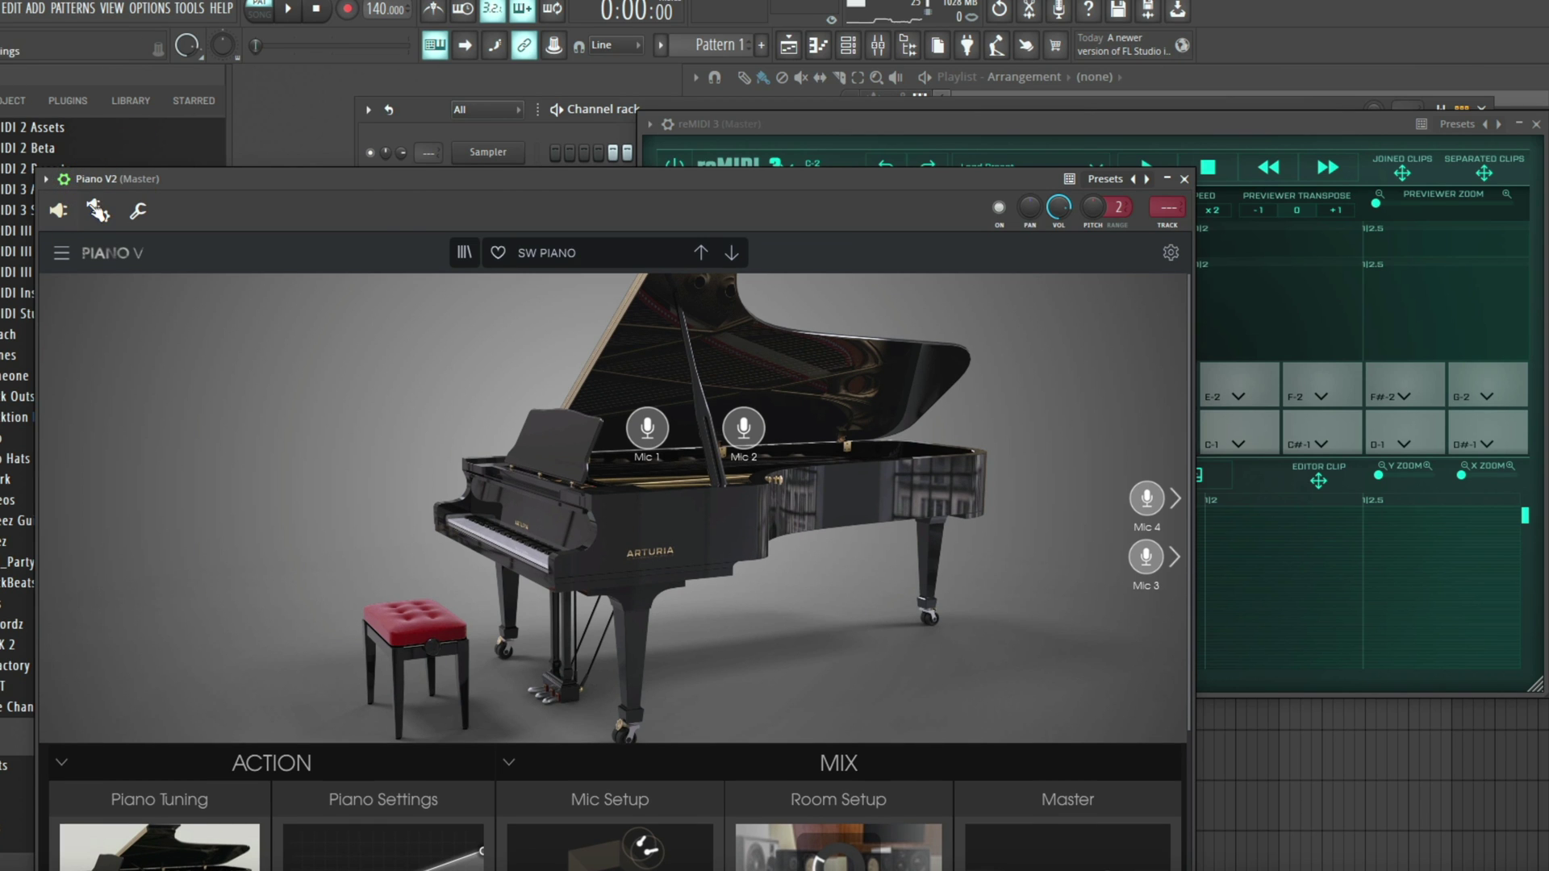
- Set Piano V2's MIDI input port and reMIDI 3's MIDI output port both to 1
left_click(98, 211)
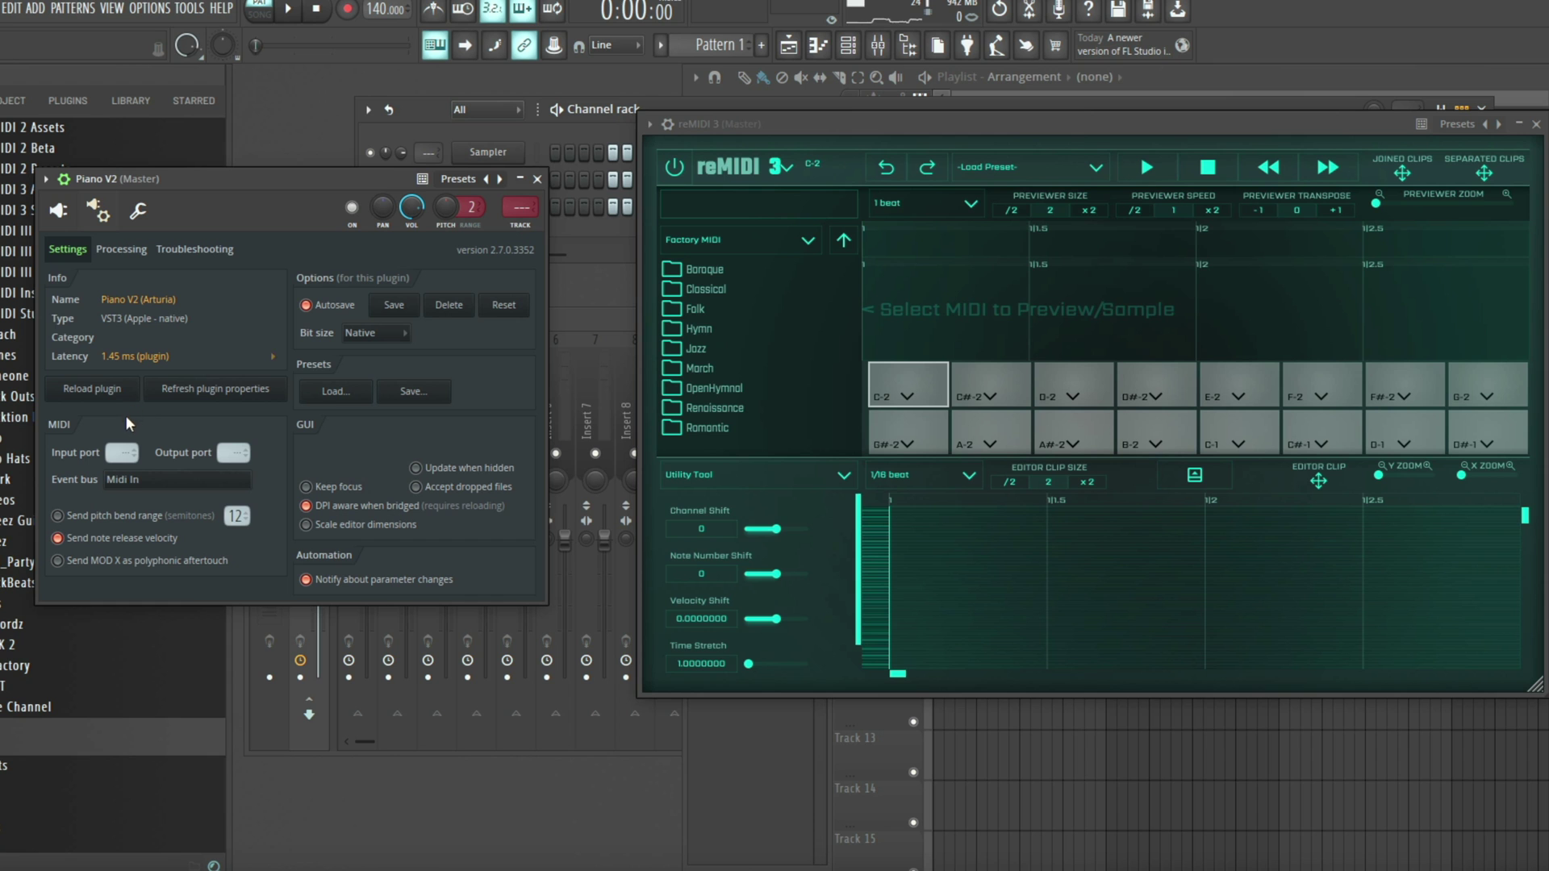
left_click_drag(121, 453, 121, 446)
left_click(58, 211)
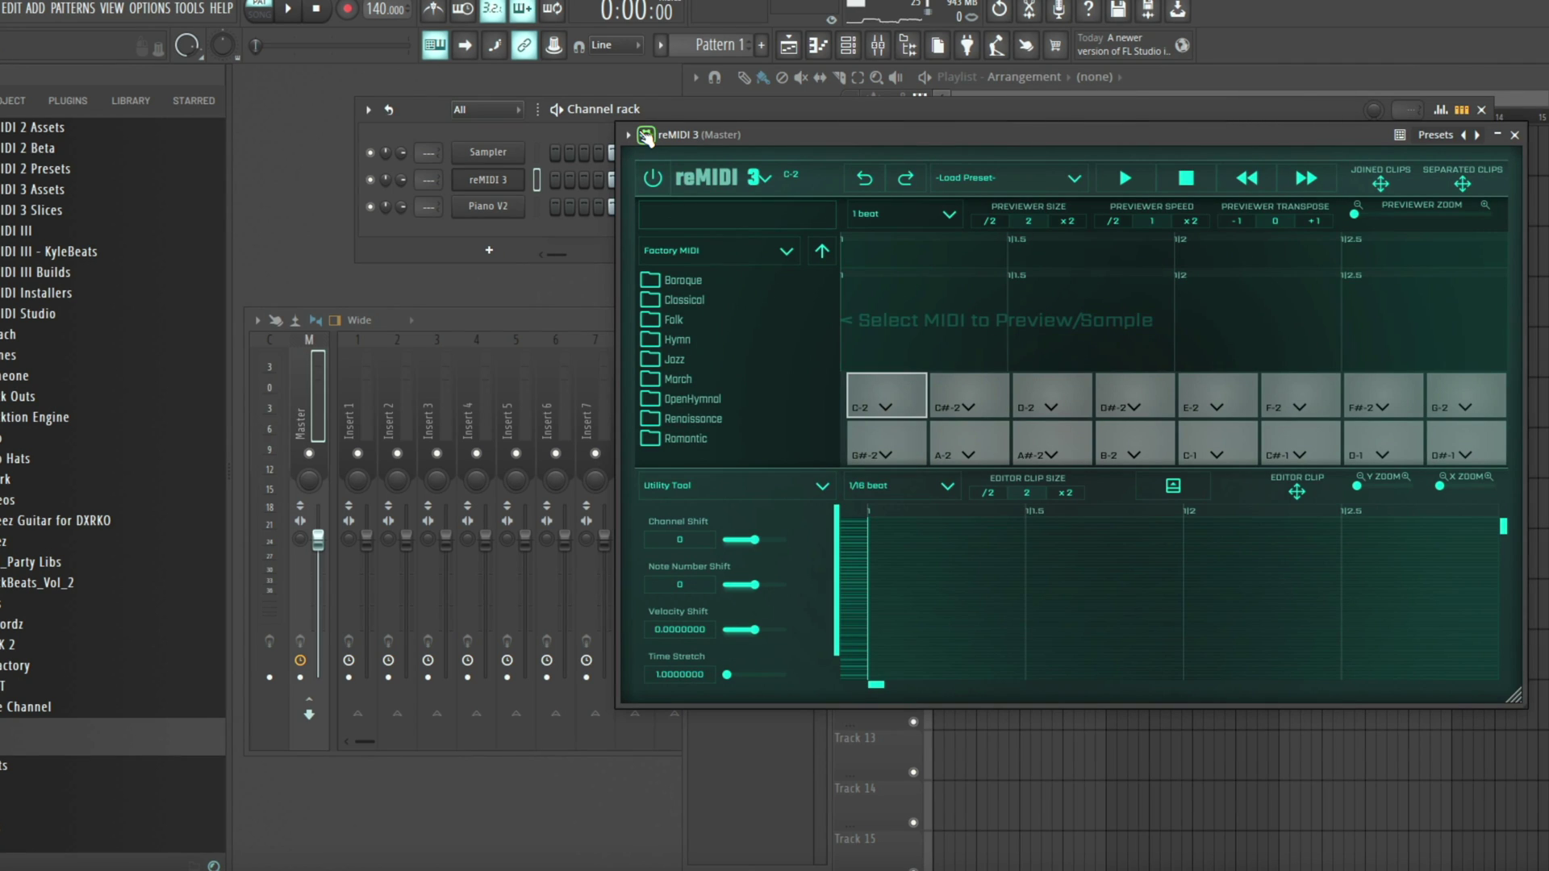
left_click(646, 136)
left_click(680, 167)
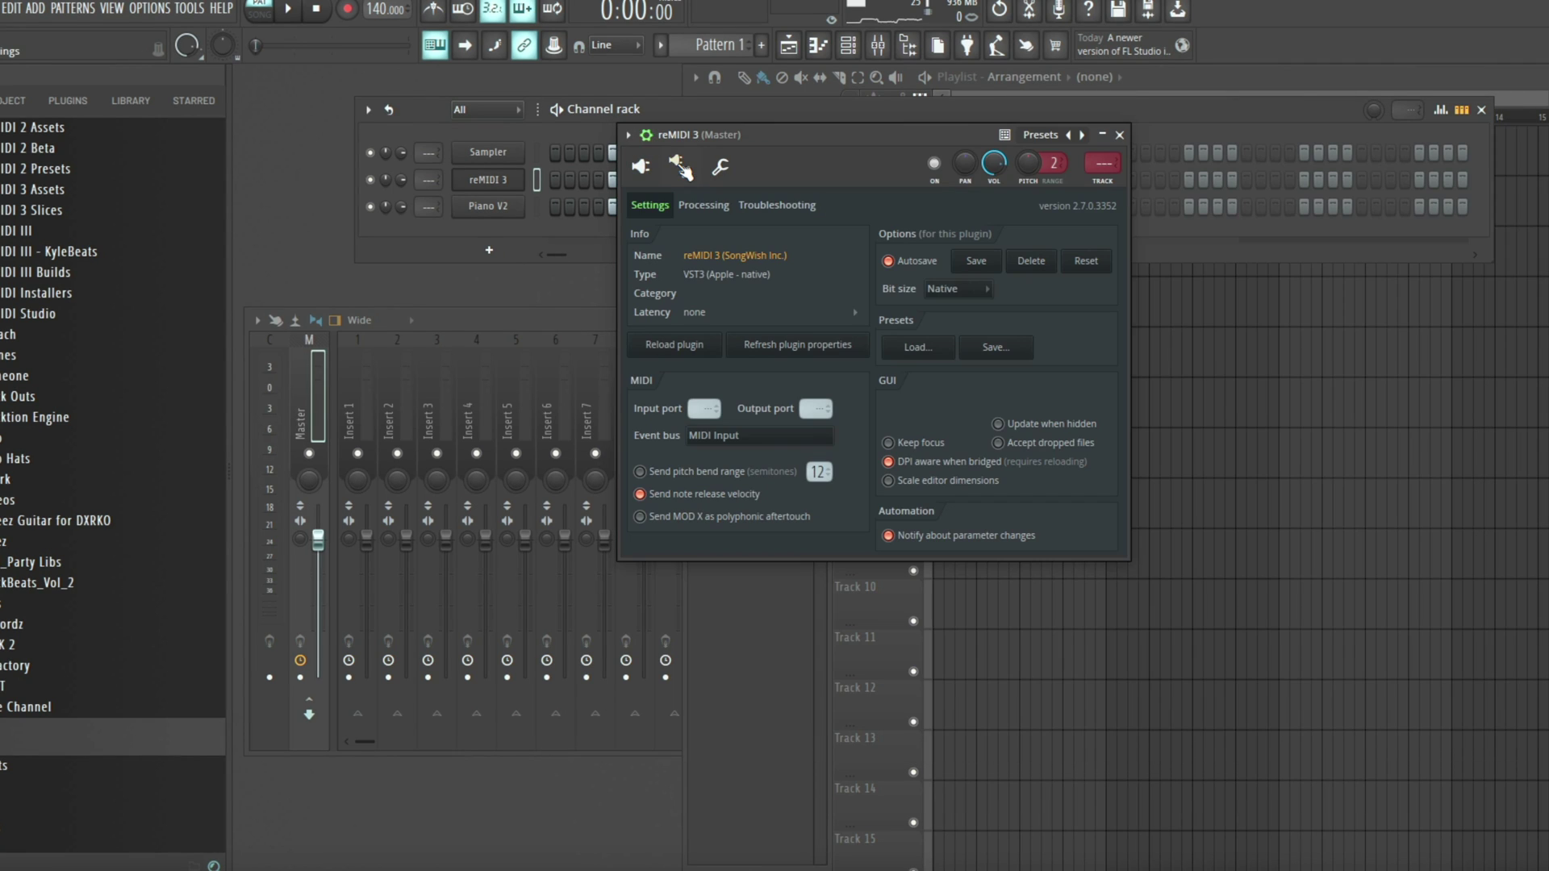
left_click_drag(815, 409, 816, 404)
- Switch reMIDI 3's wrapper back to the plugin interface and reposition its window
left_click(640, 167)
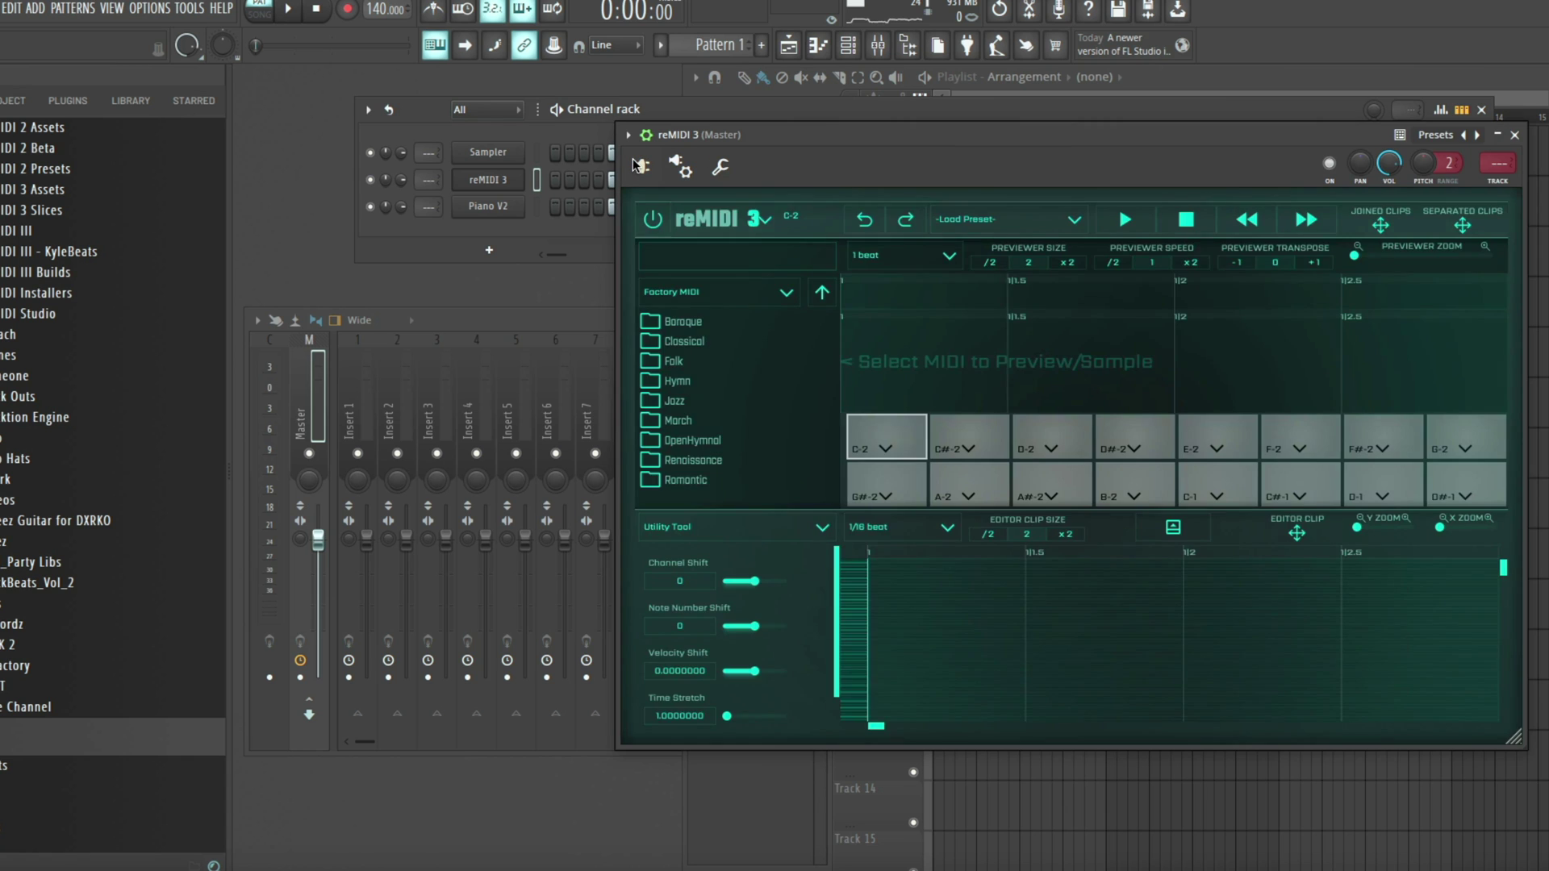
left_click(637, 168)
left_click(641, 167)
left_click_drag(1043, 144, 993, 140)
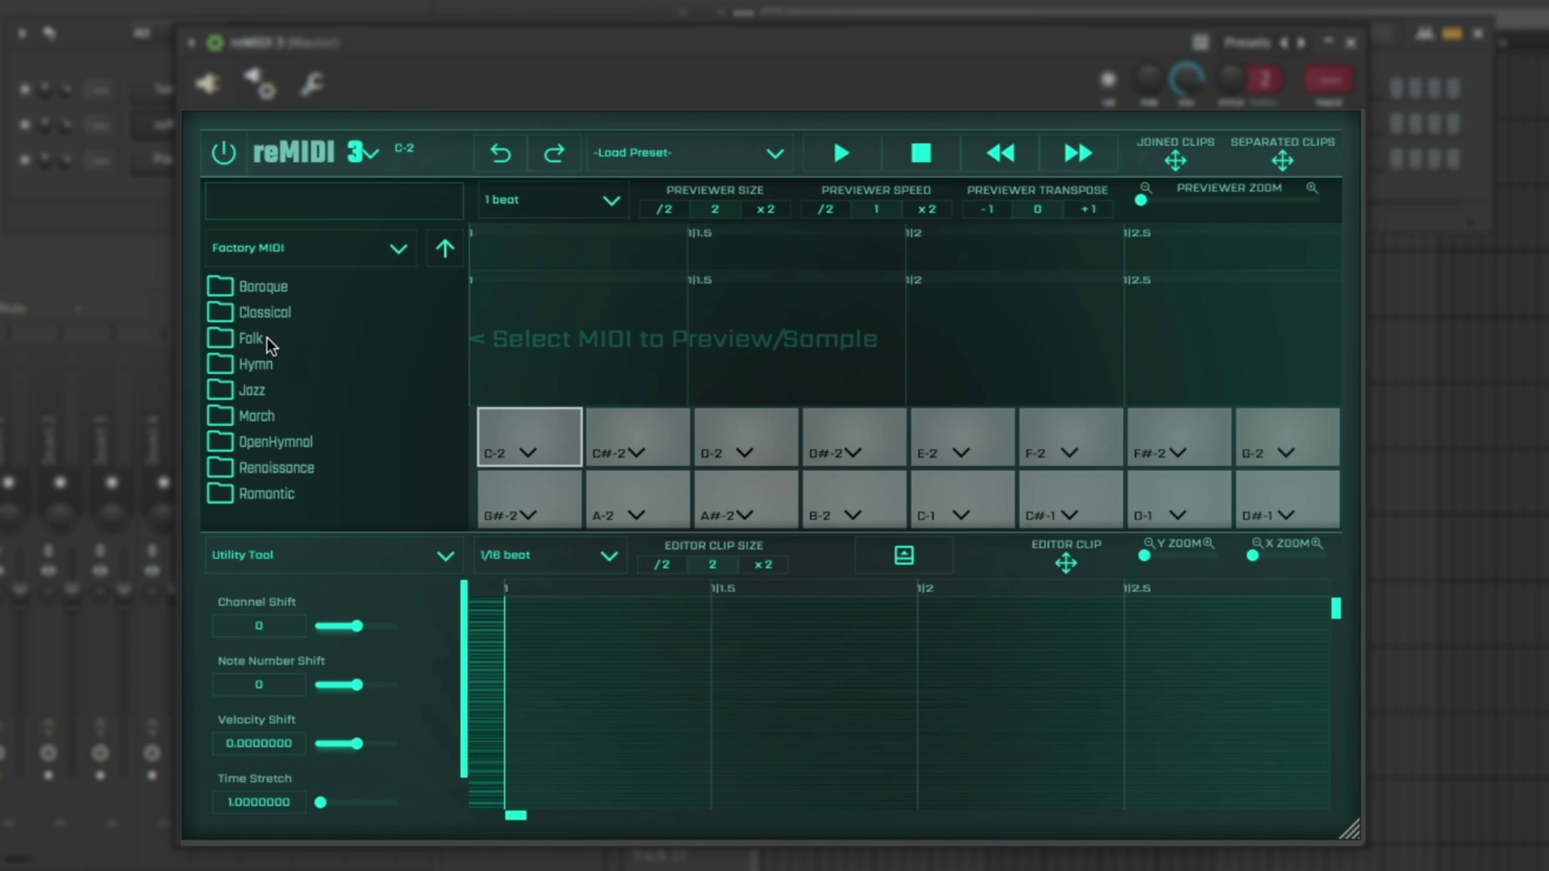
- Open the OpenHymnal folder and load Awoke_My_Soul_An_Offering_Bring-Melismata_22.mid into the previewer
double_click(274, 363)
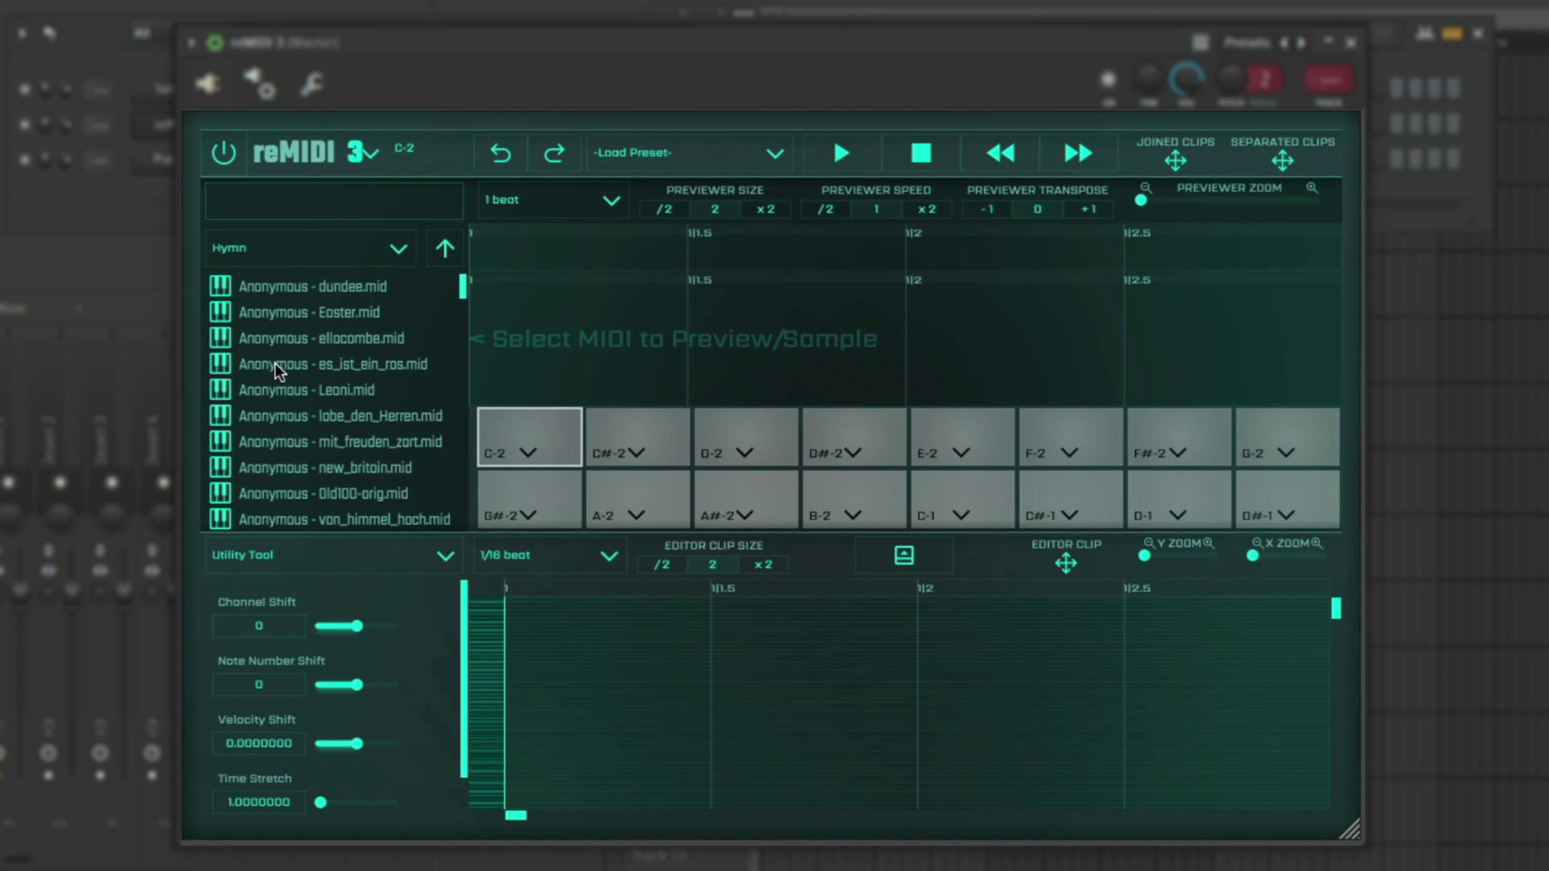
left_click(445, 250)
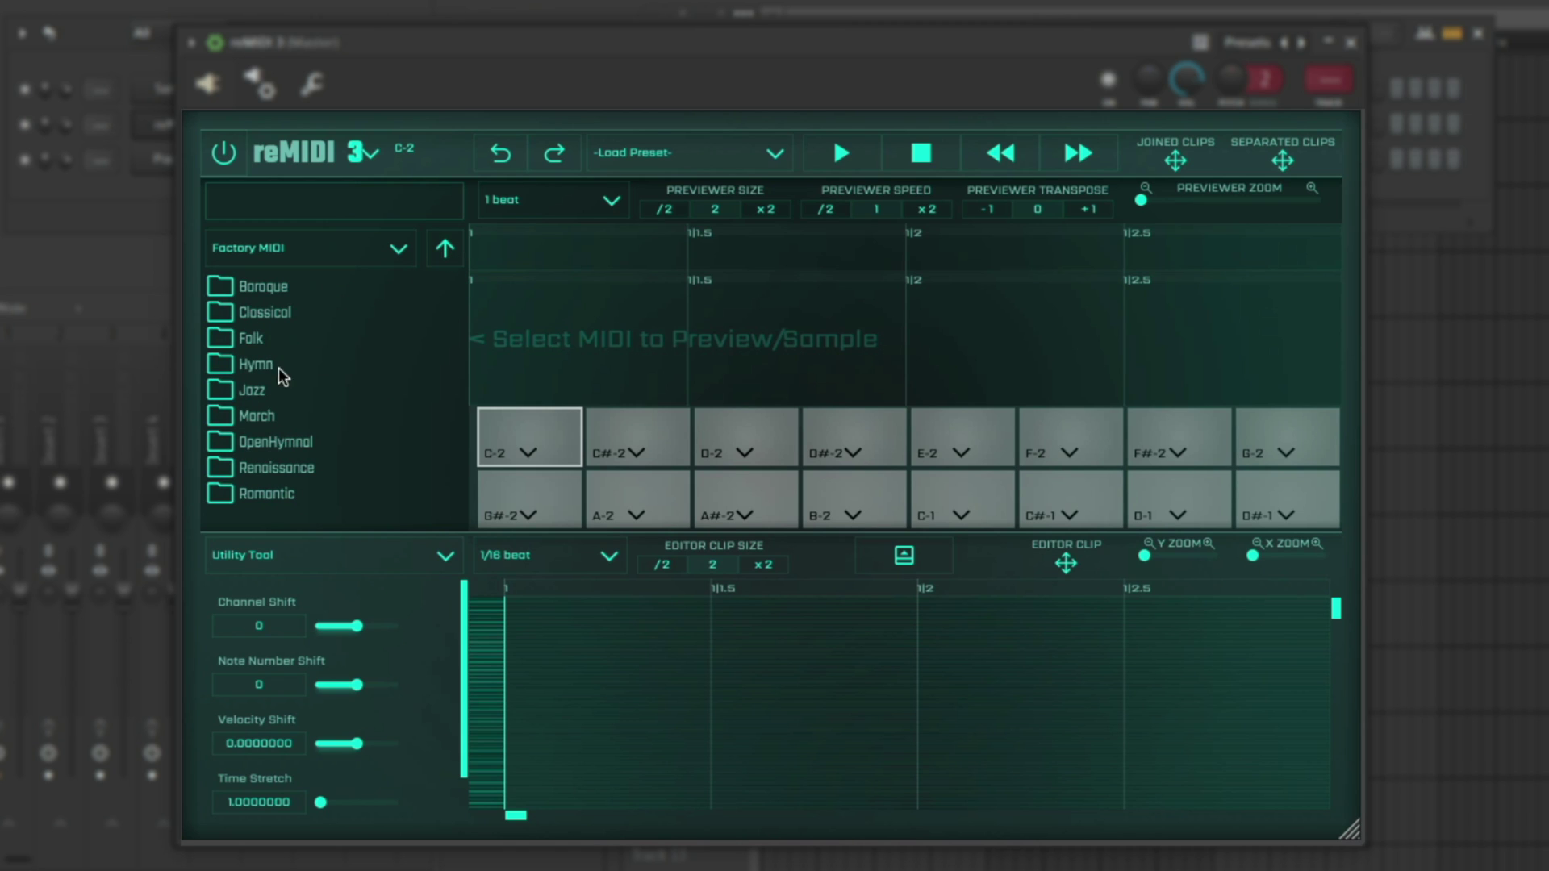
left_click(270, 392)
left_click(289, 440)
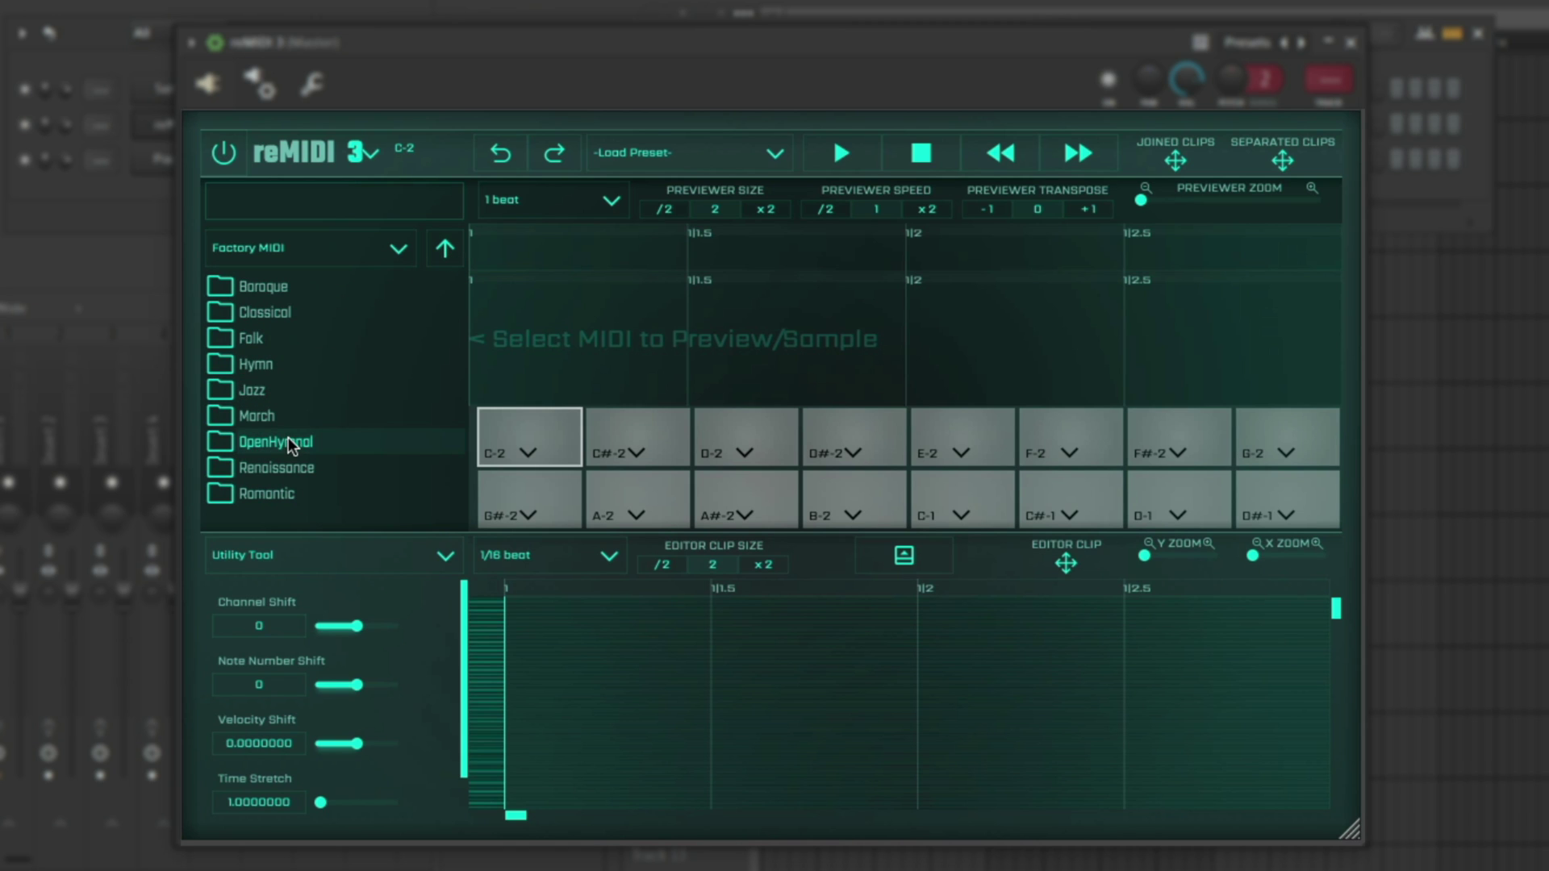
double_click(300, 441)
scroll(397, 349, "down", 12)
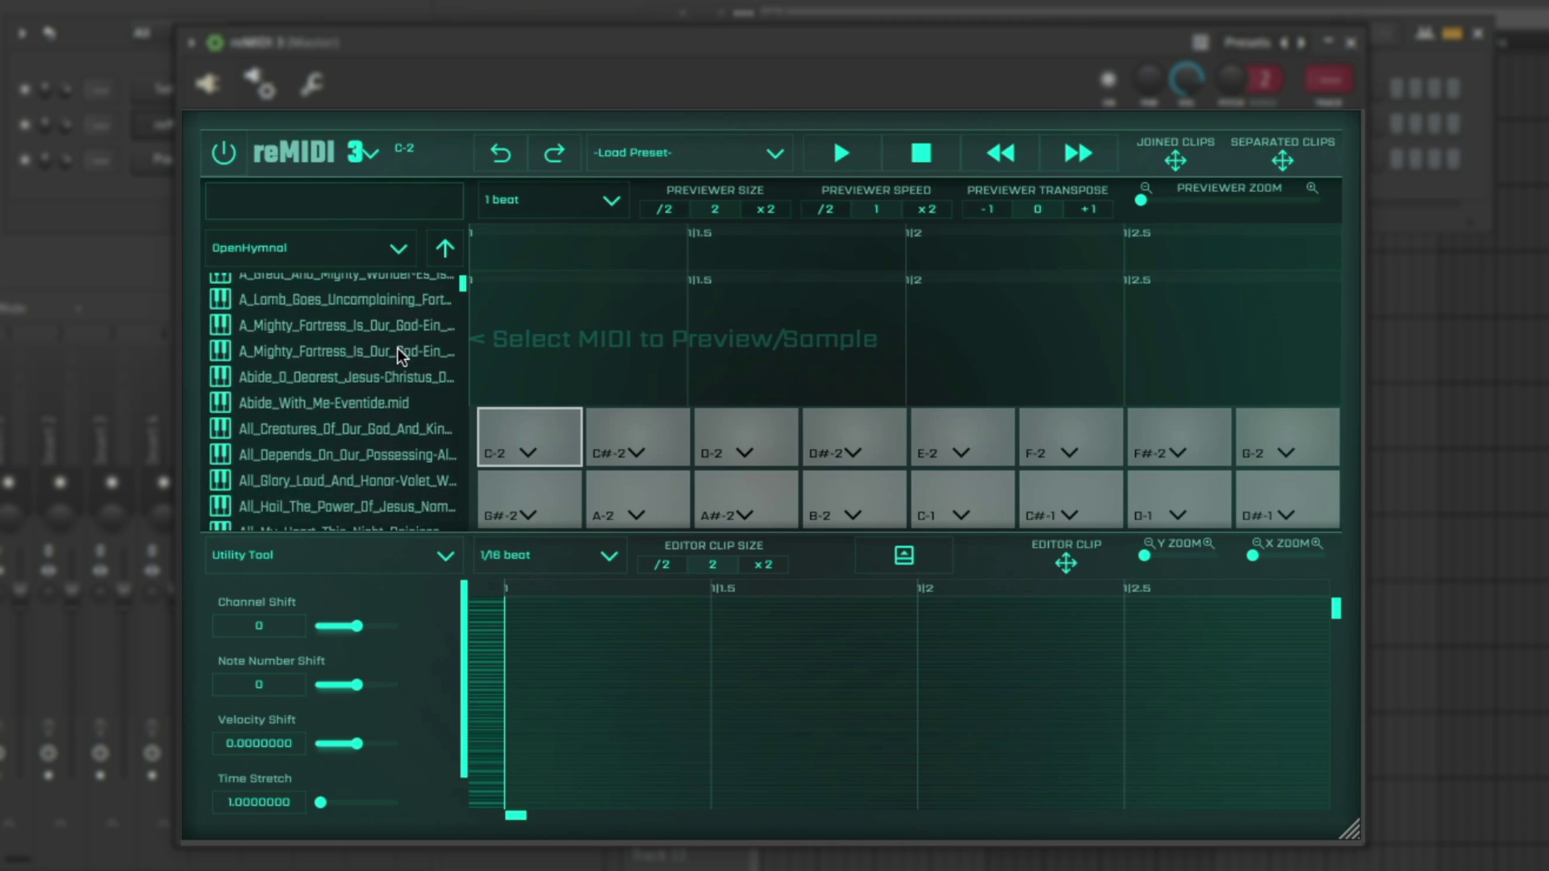
scroll(396, 347, "up", 4)
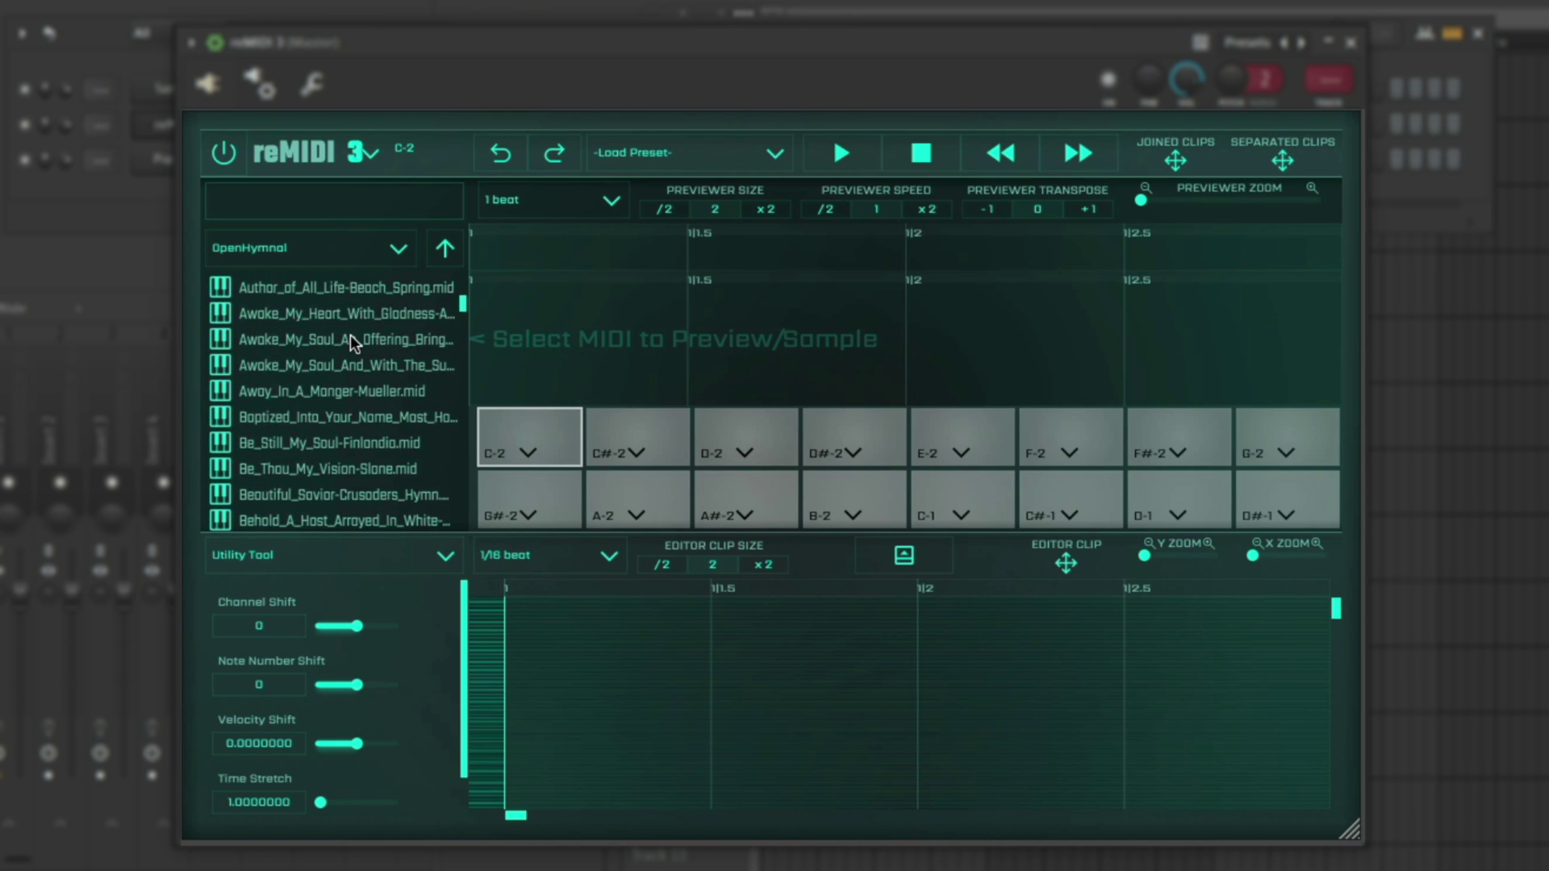
left_click(350, 339)
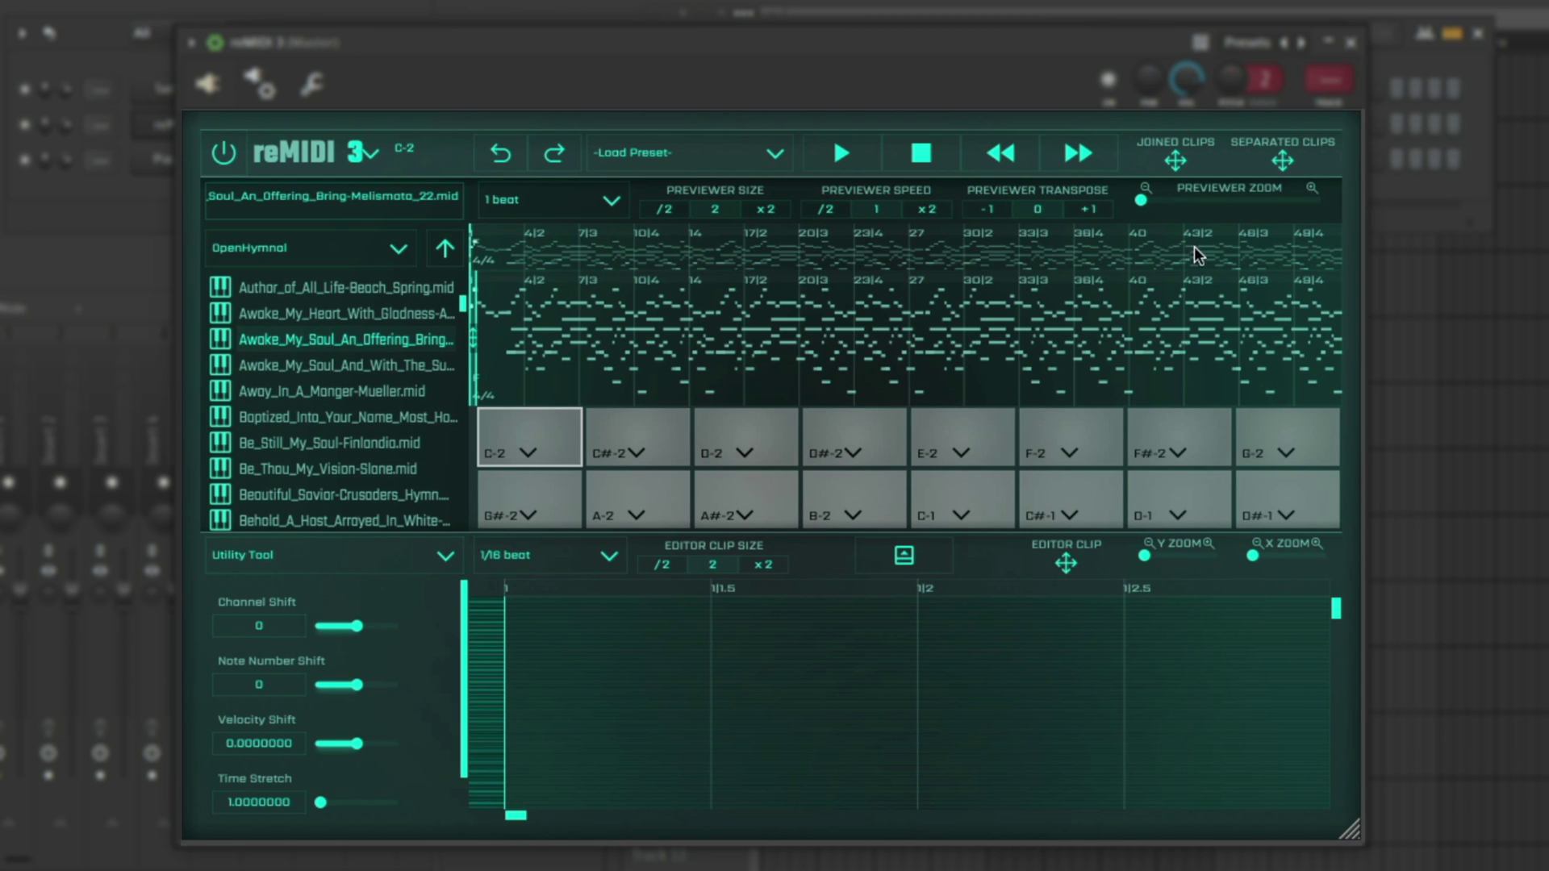
- Zoom in and audition the hymn in the previewer, then drag a chord passage onto pad C-2
left_click(1142, 200)
left_click_drag(1149, 195, 1197, 200)
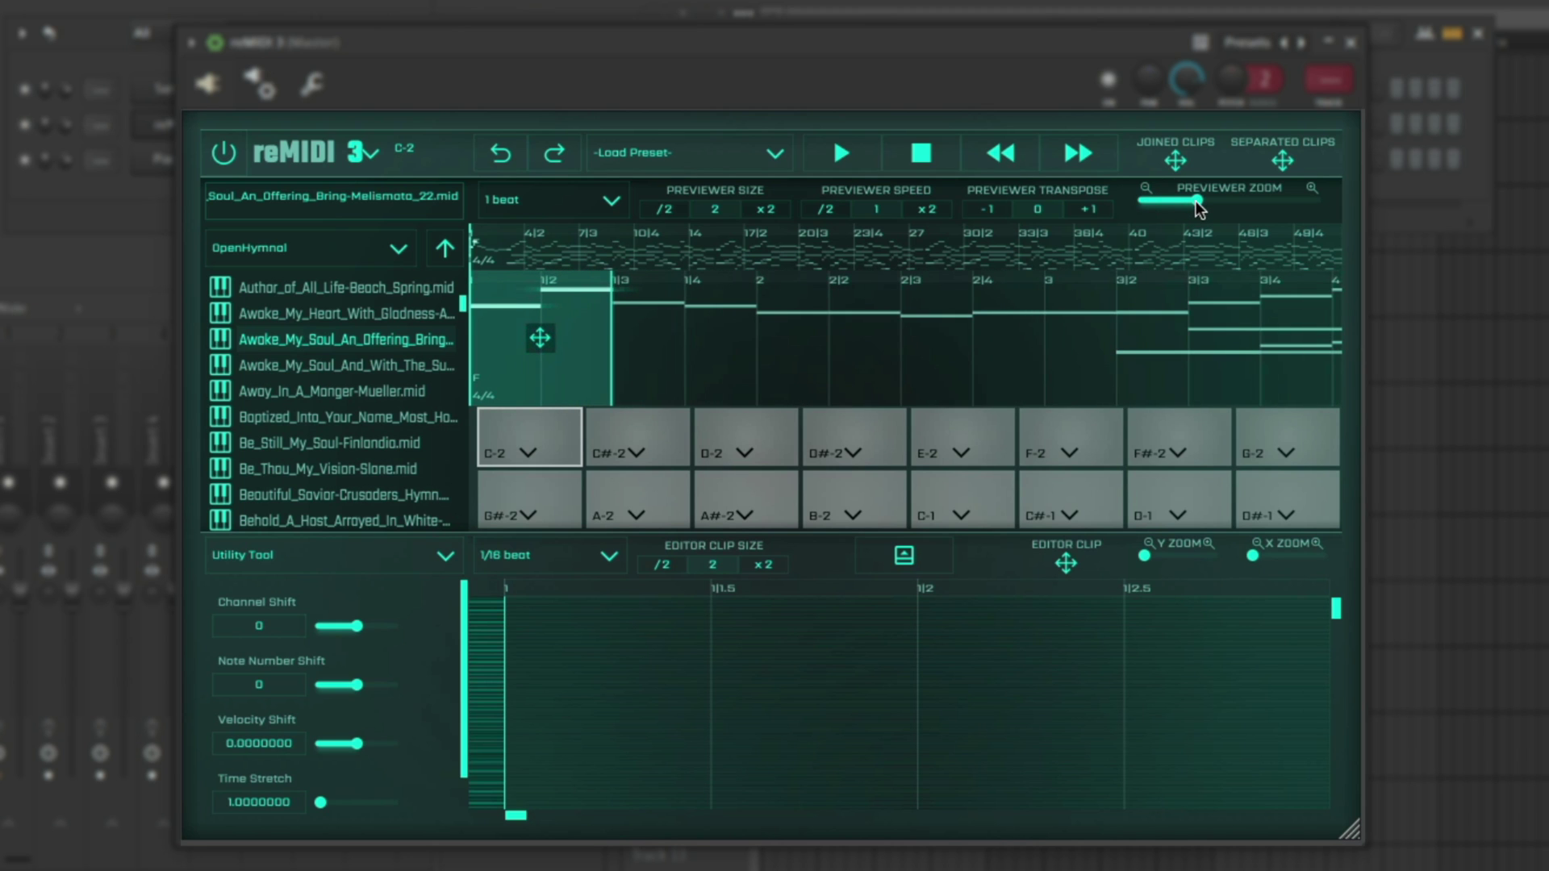
key("space")
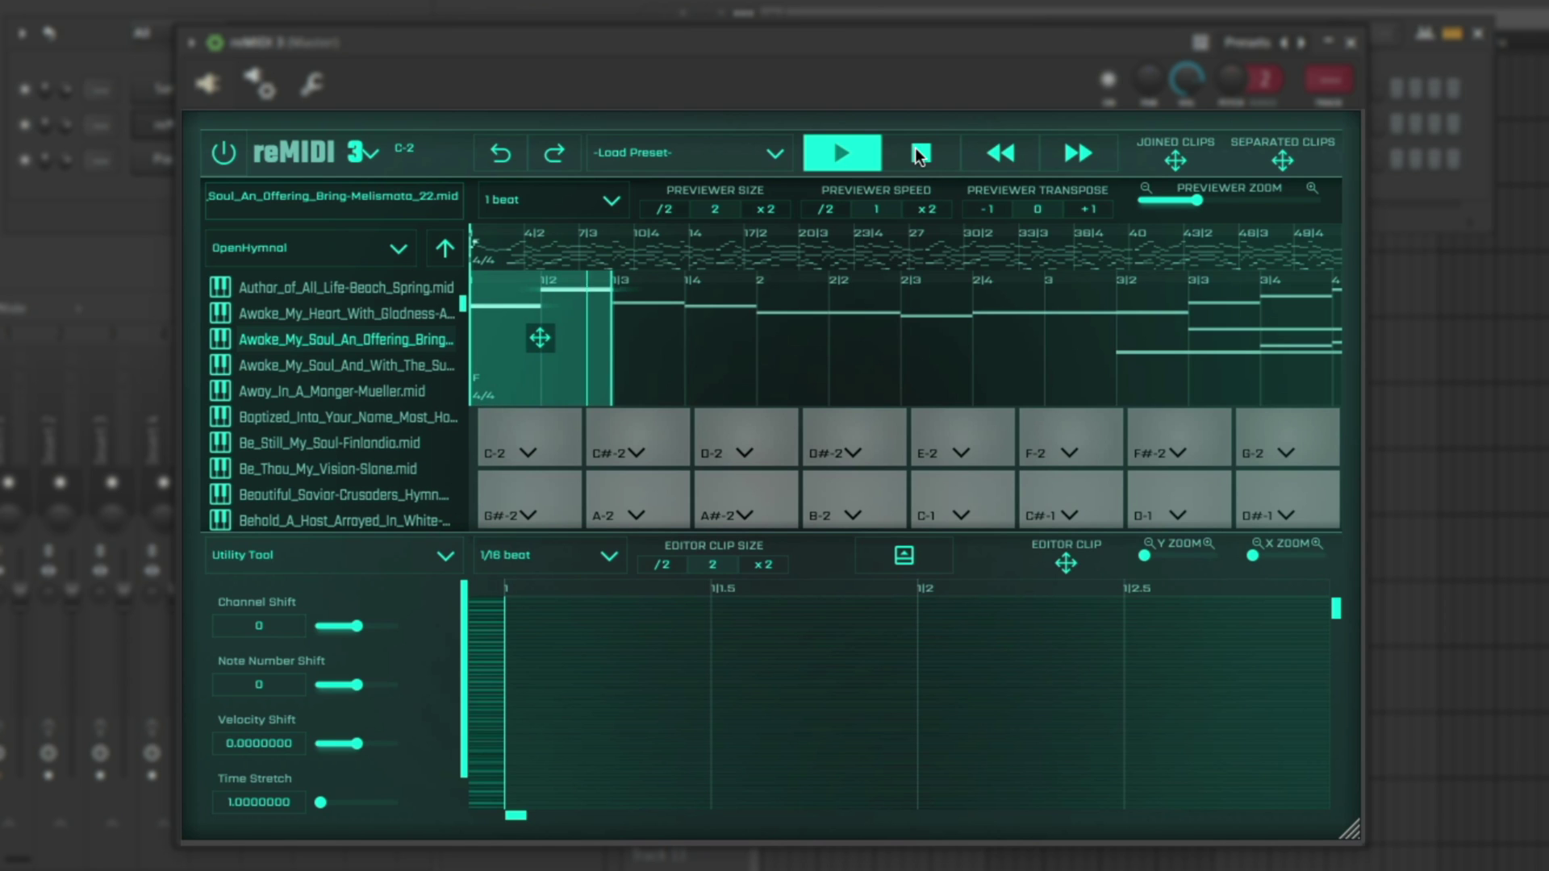
left_click(1077, 152)
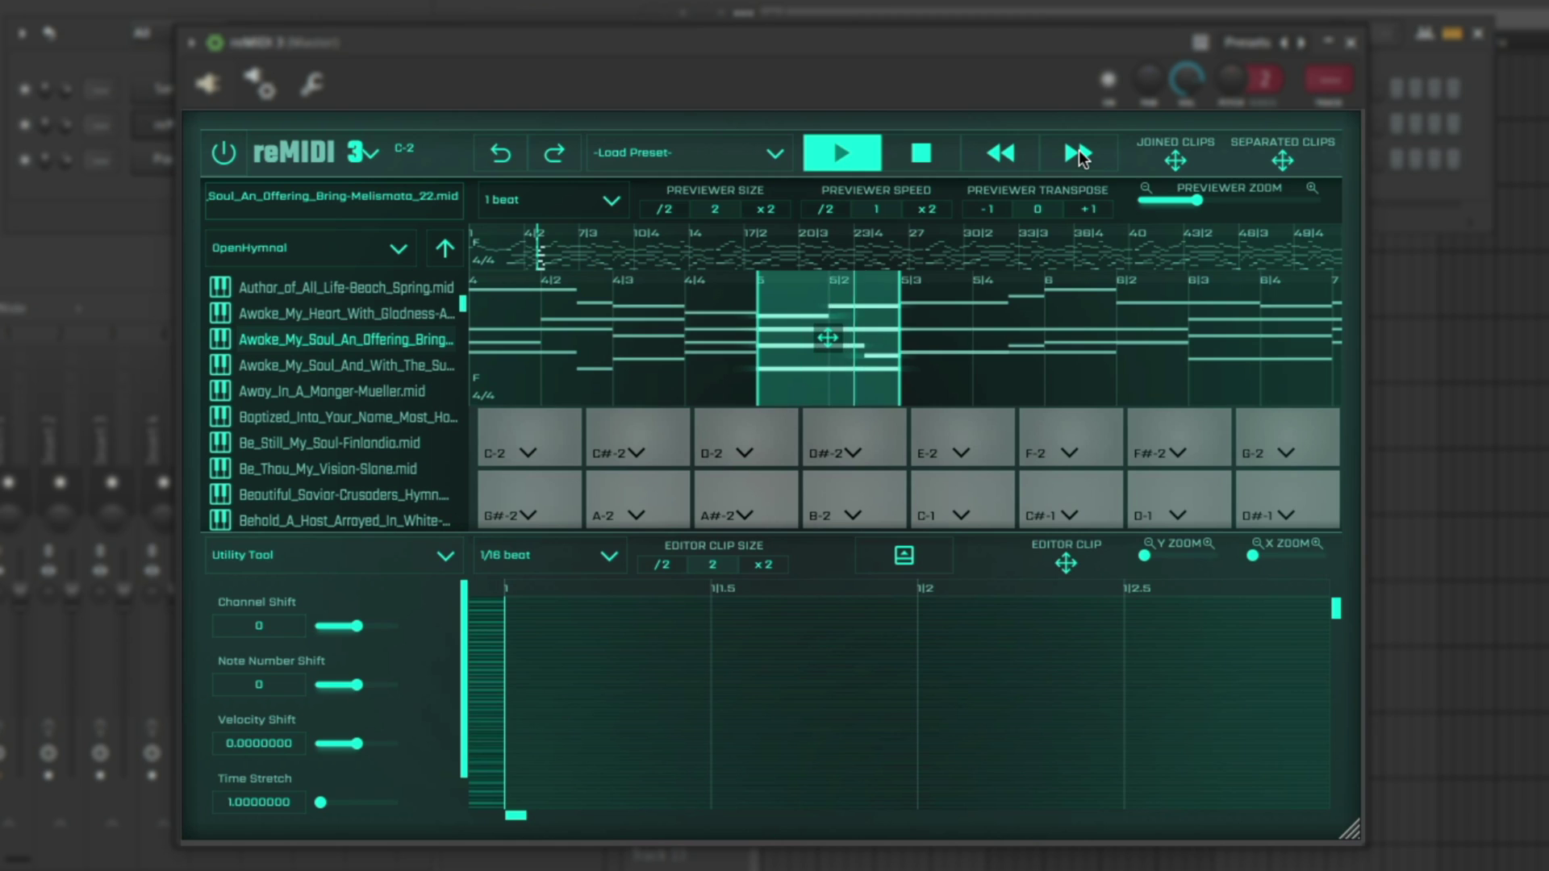
left_click(920, 151)
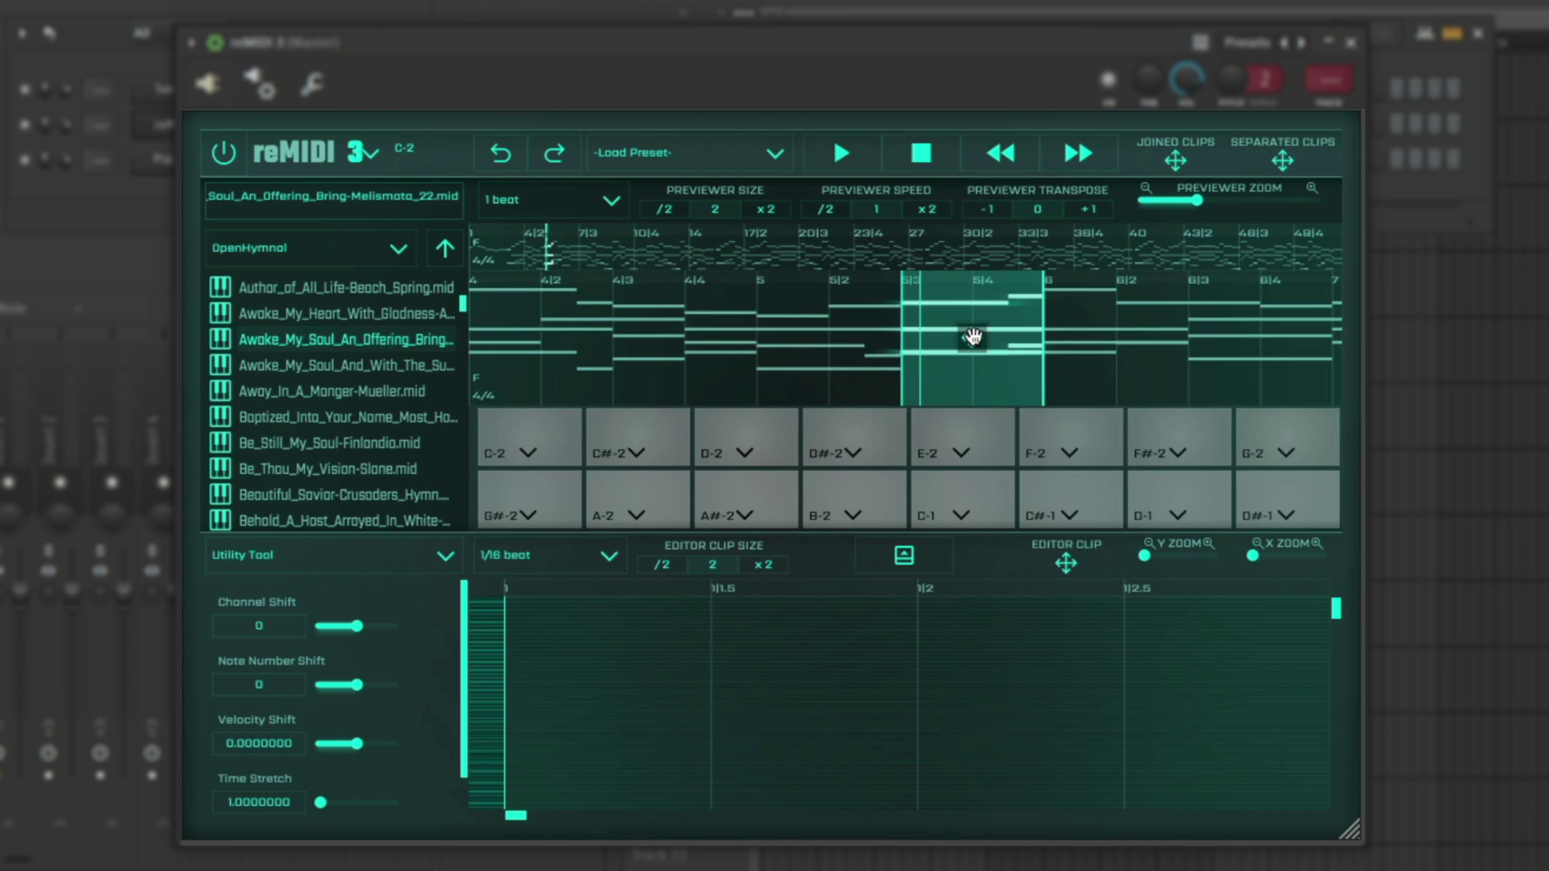
left_click_drag(972, 337, 529, 431)
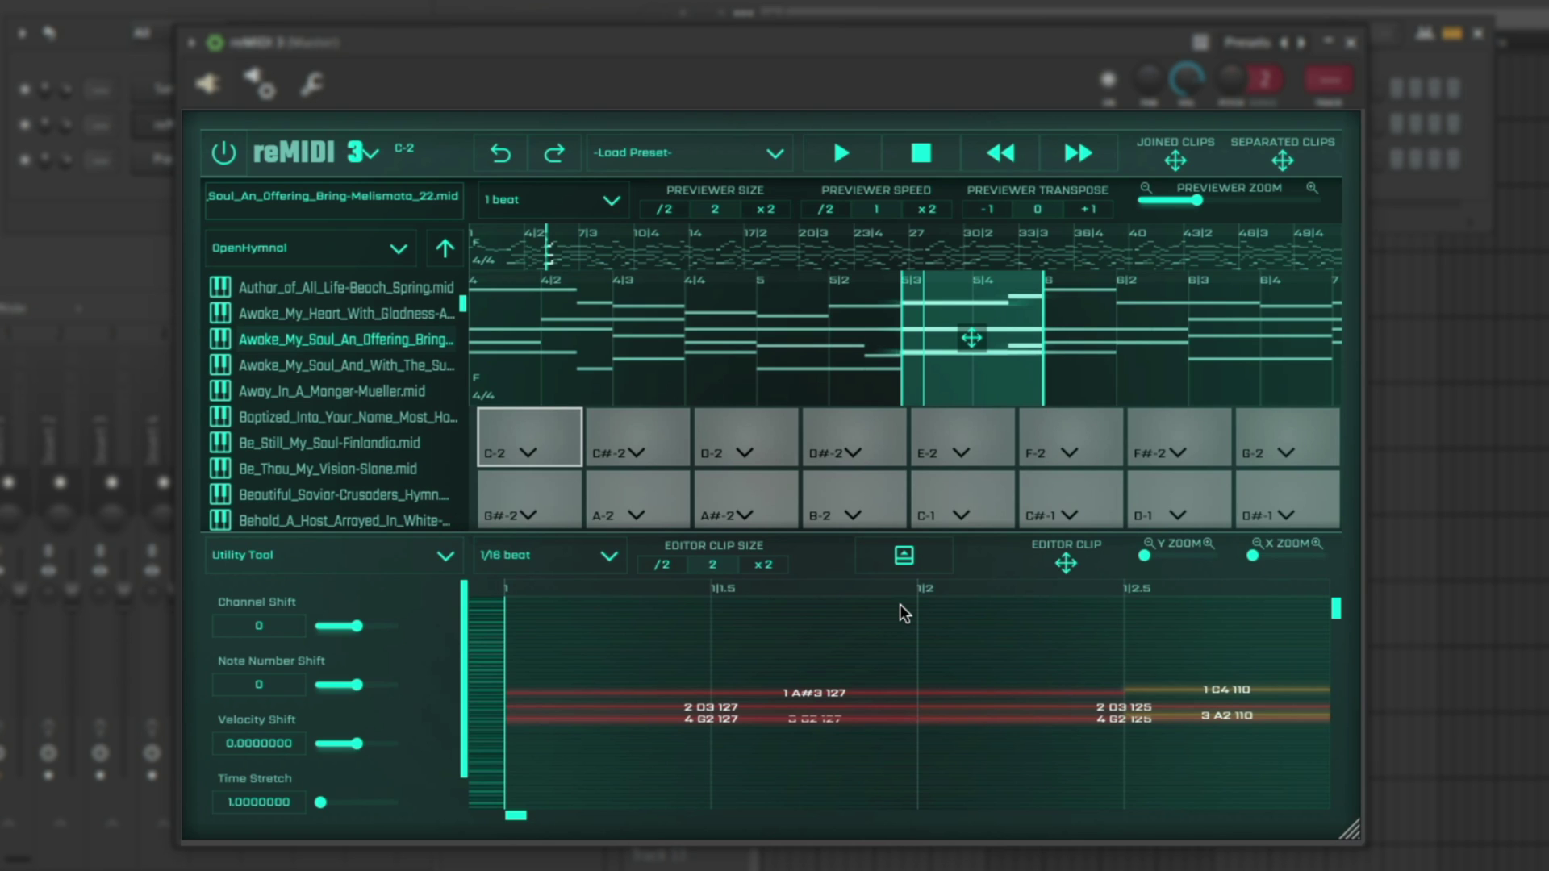
- Play pad C-2 and zoom the editor to show its A#3, D3, G2, C4, A2 notes
left_click(536, 432)
left_click_drag(1147, 553, 1192, 553)
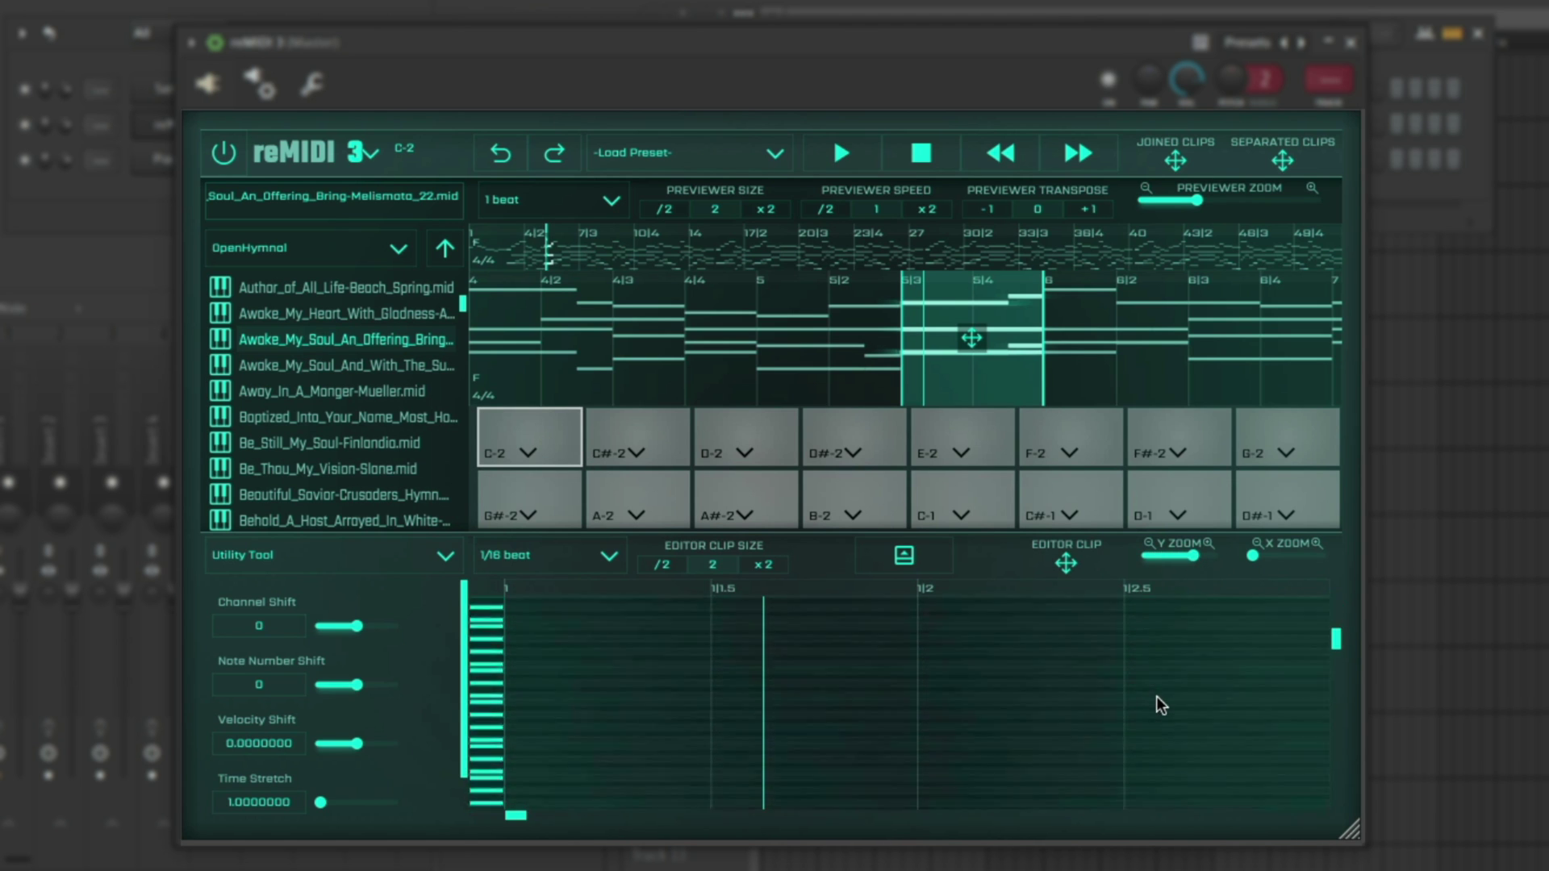
scroll(1159, 703, "down", 3)
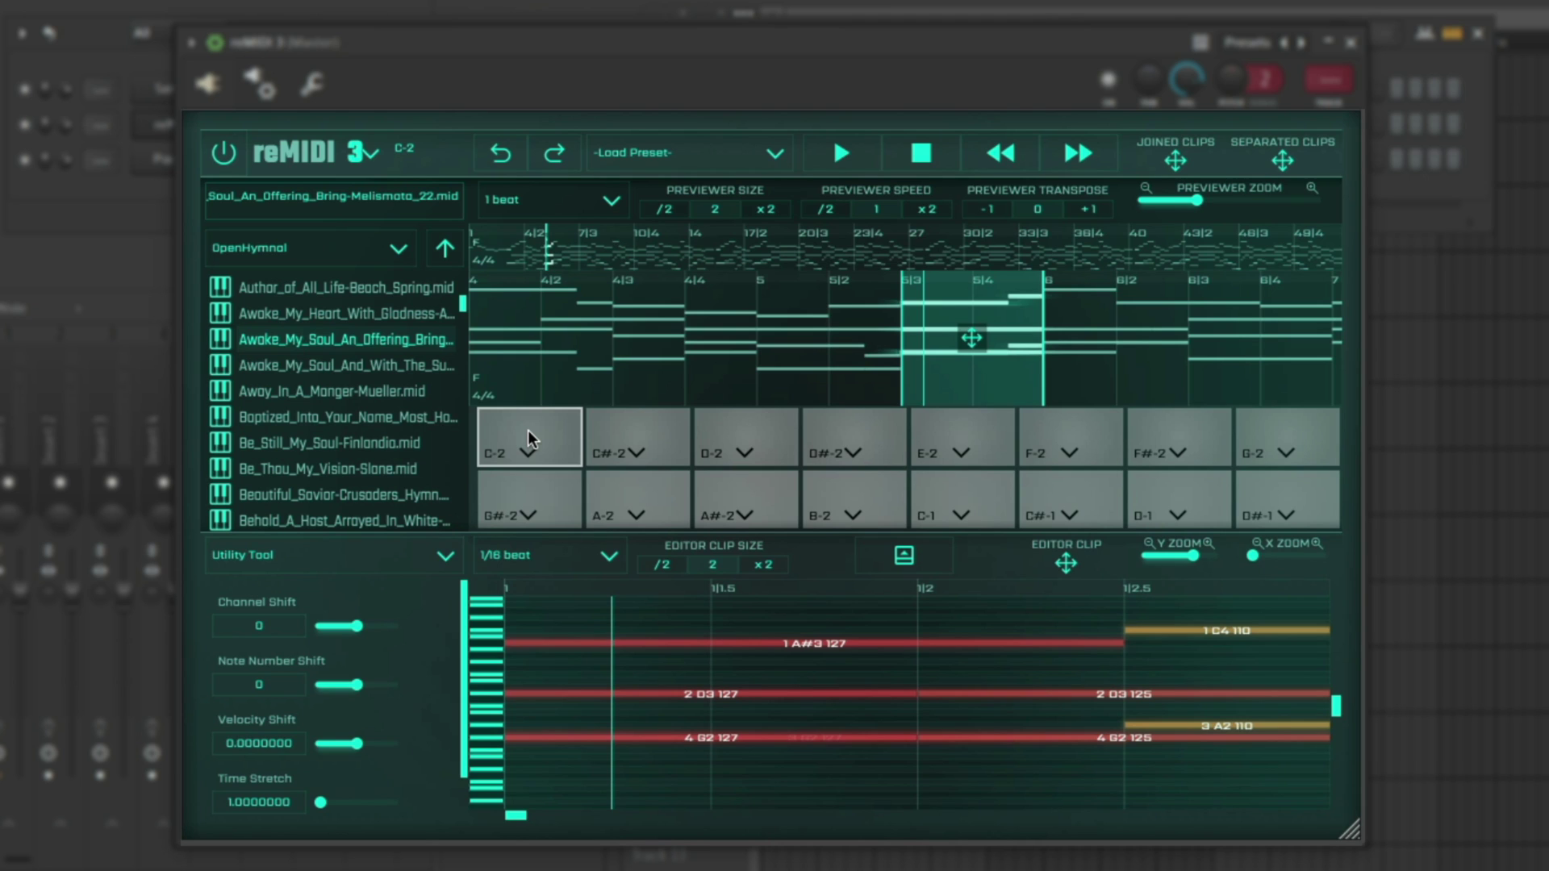
left_click(318, 152)
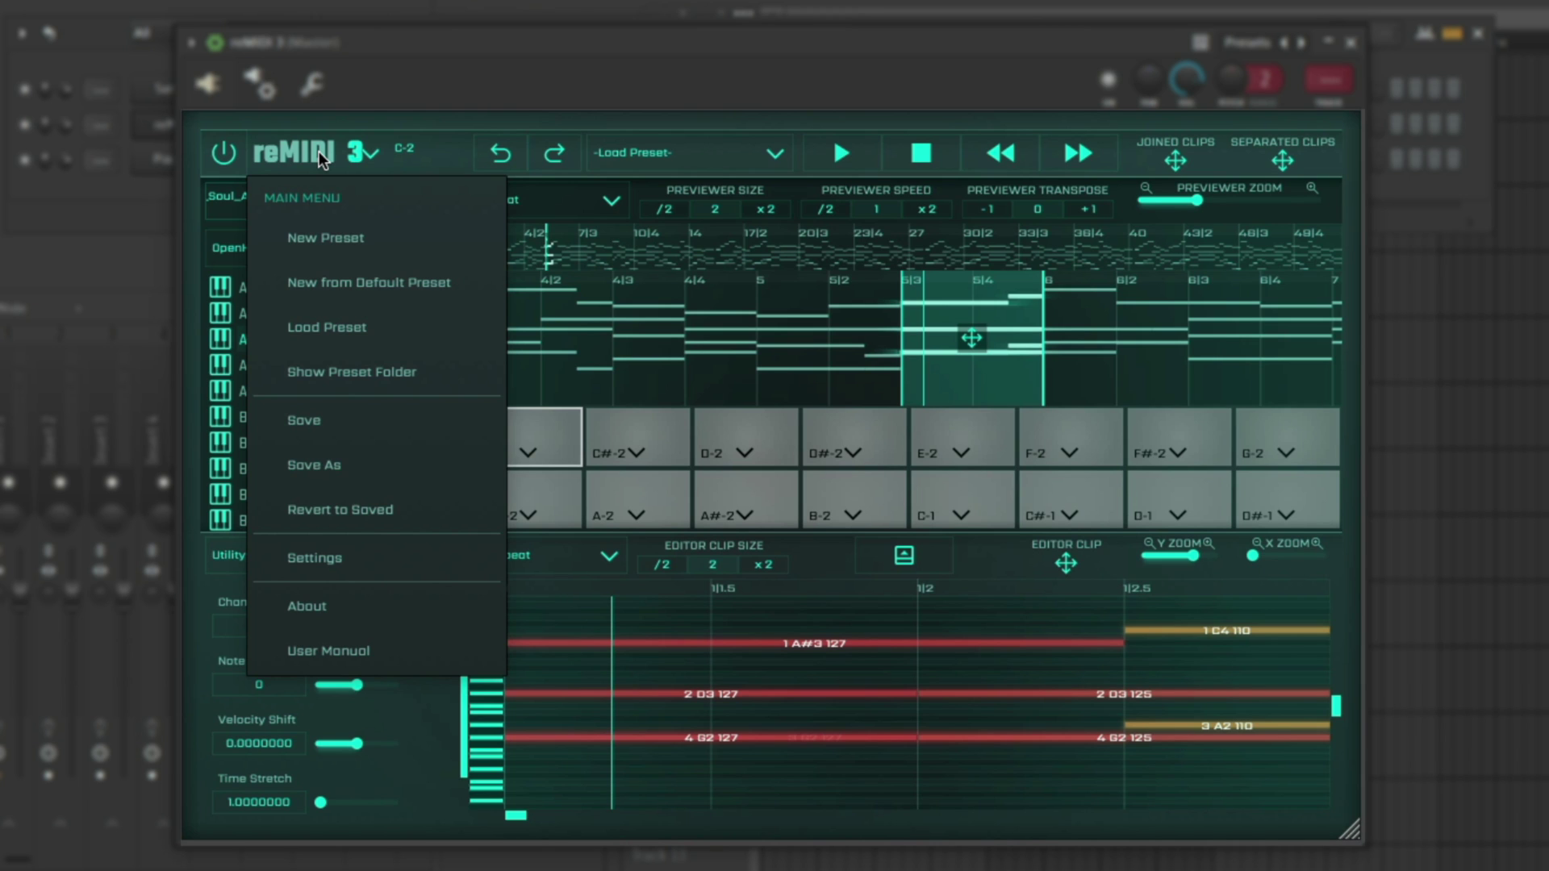
left_click(340, 557)
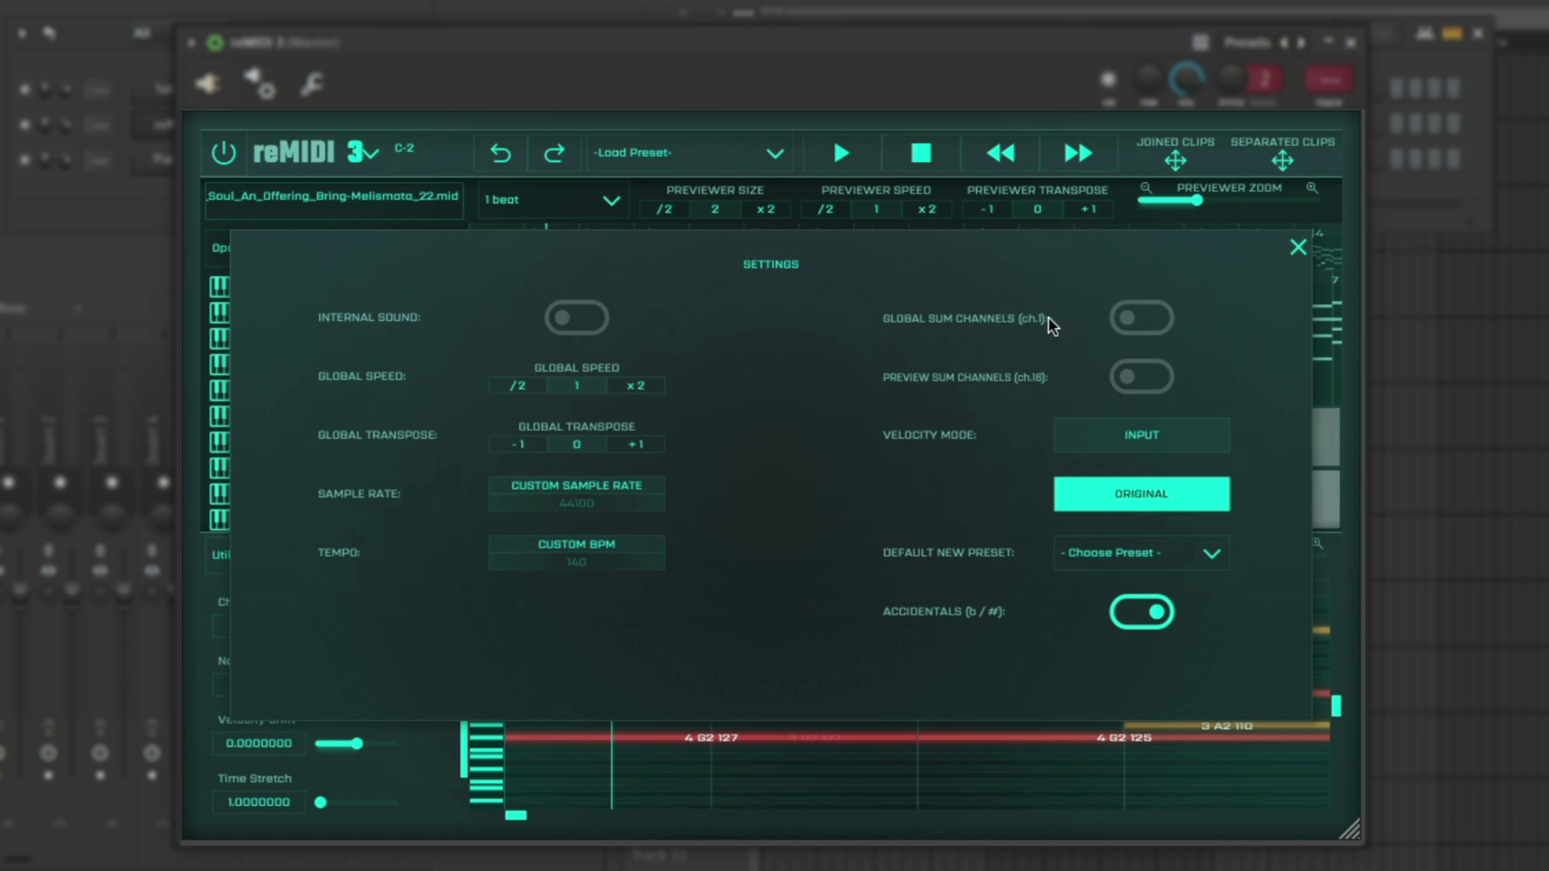
left_click(1298, 244)
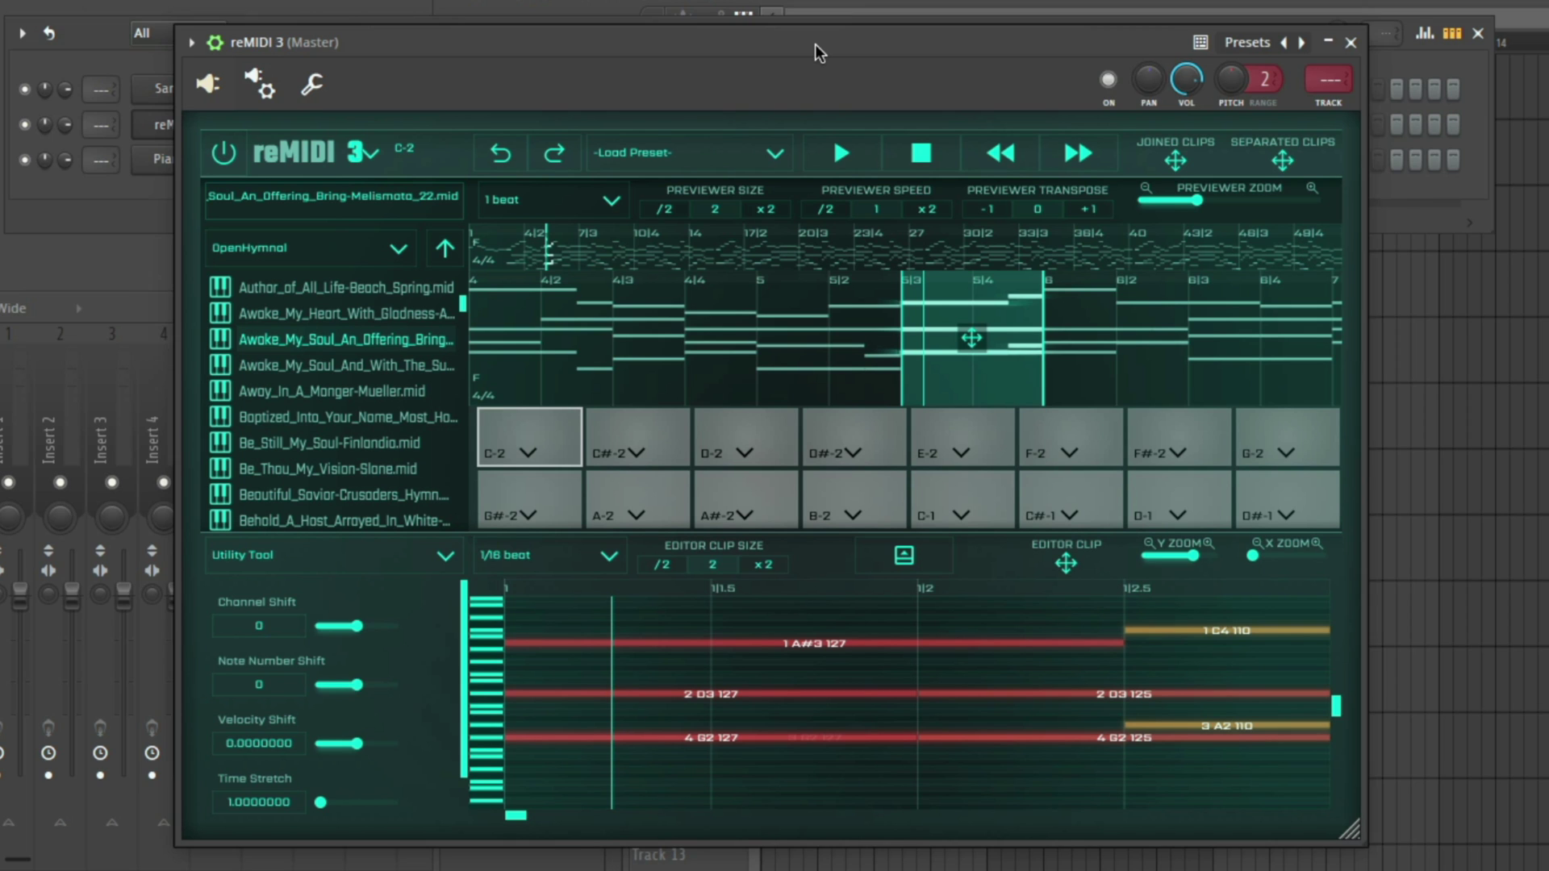
- Move the reMIDI 3 window right and down over the FL Studio workspace
left_click_drag(815, 44, 758, 36)
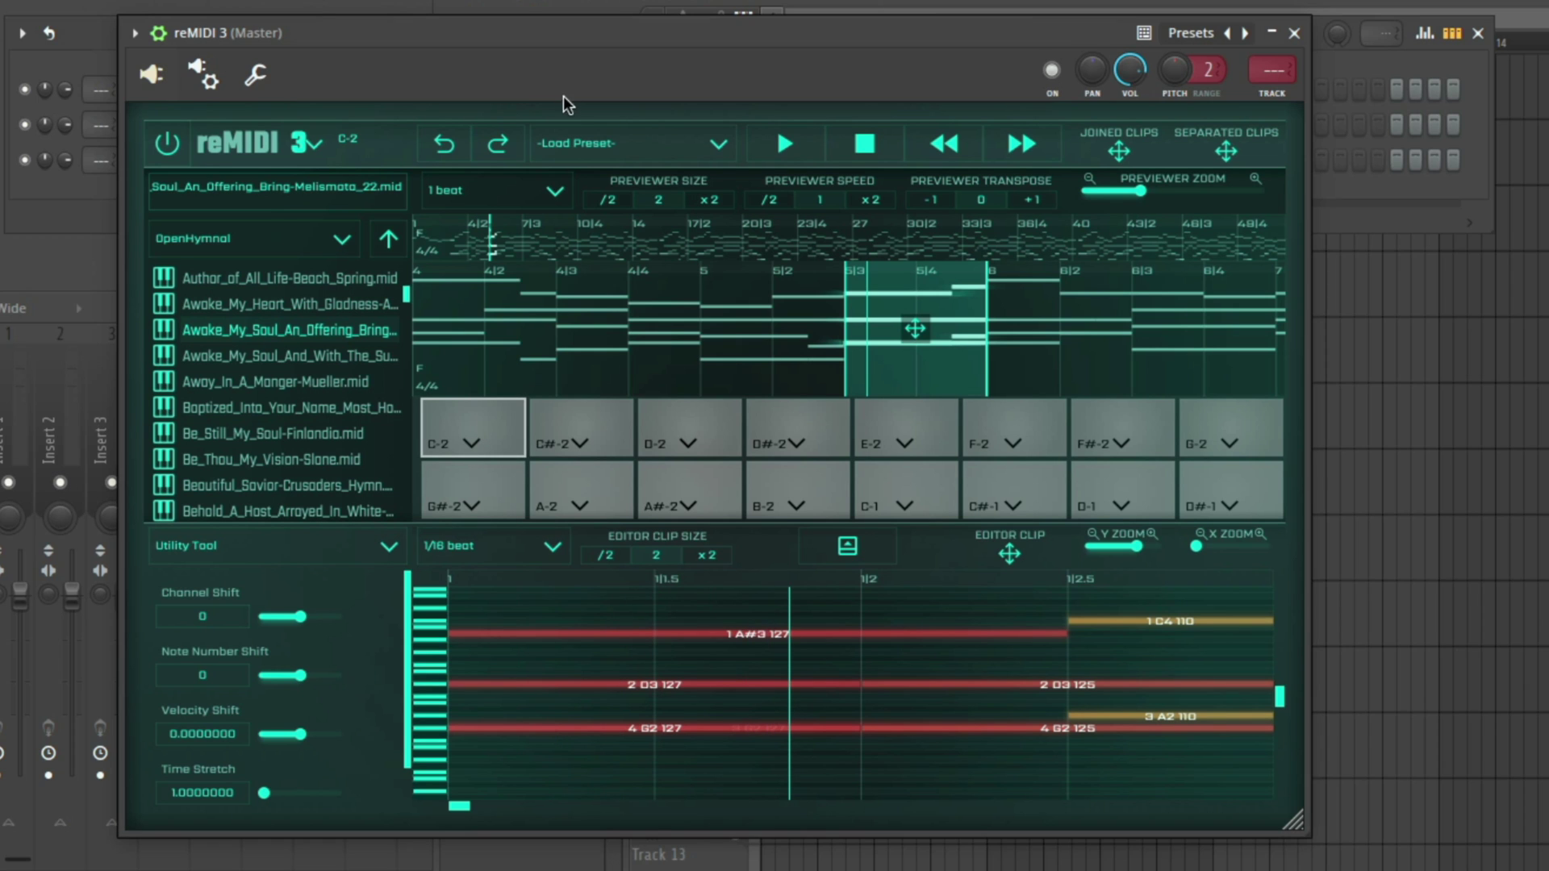
left_click_drag(549, 28, 653, 61)
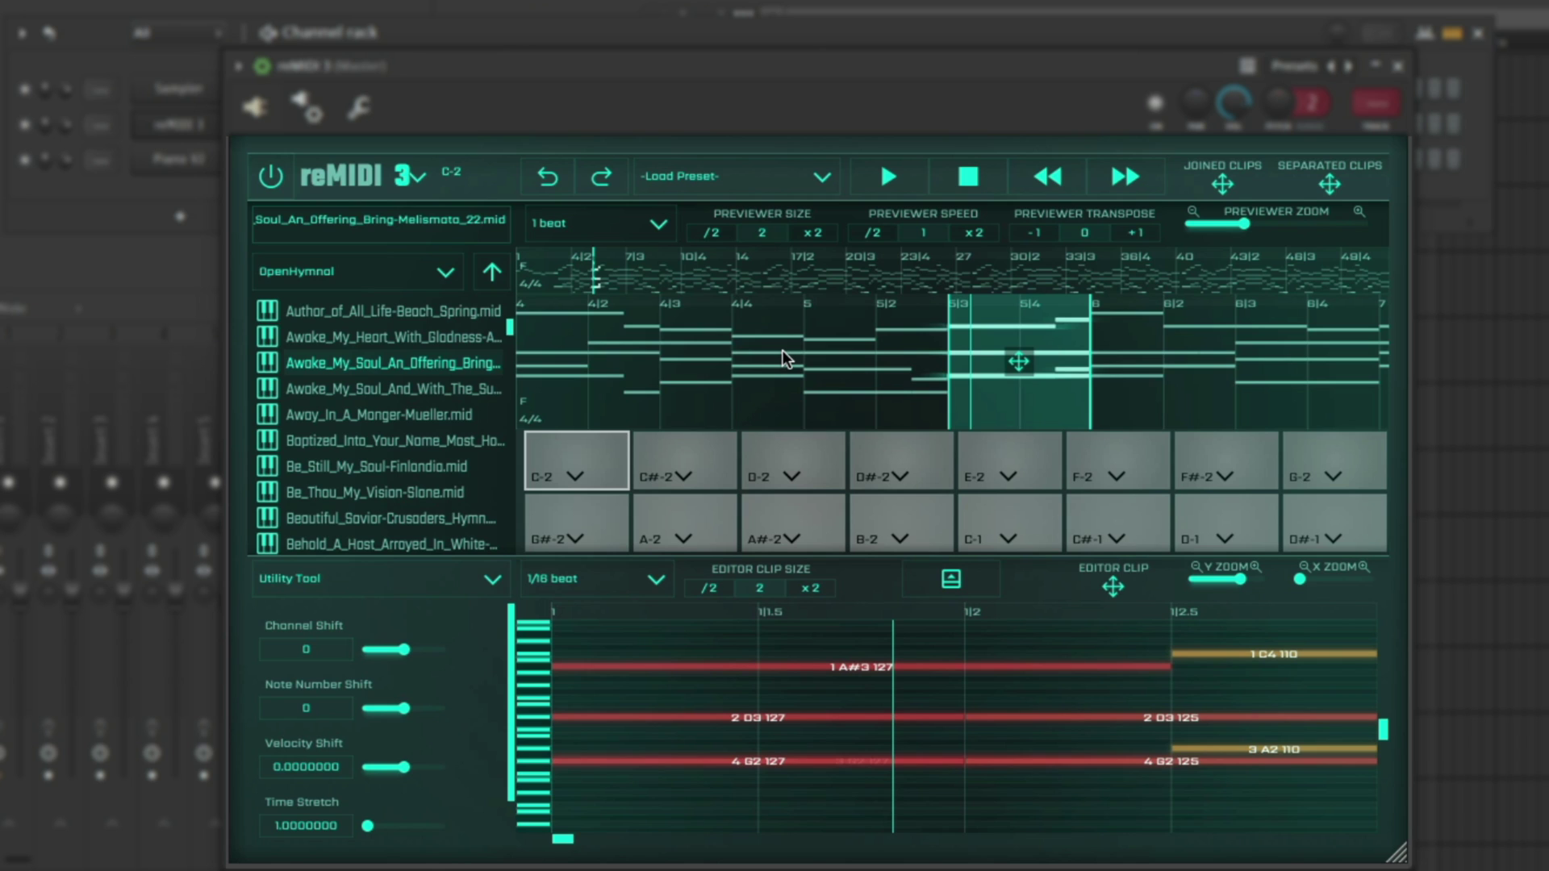
scroll(404, 363, "down", 3)
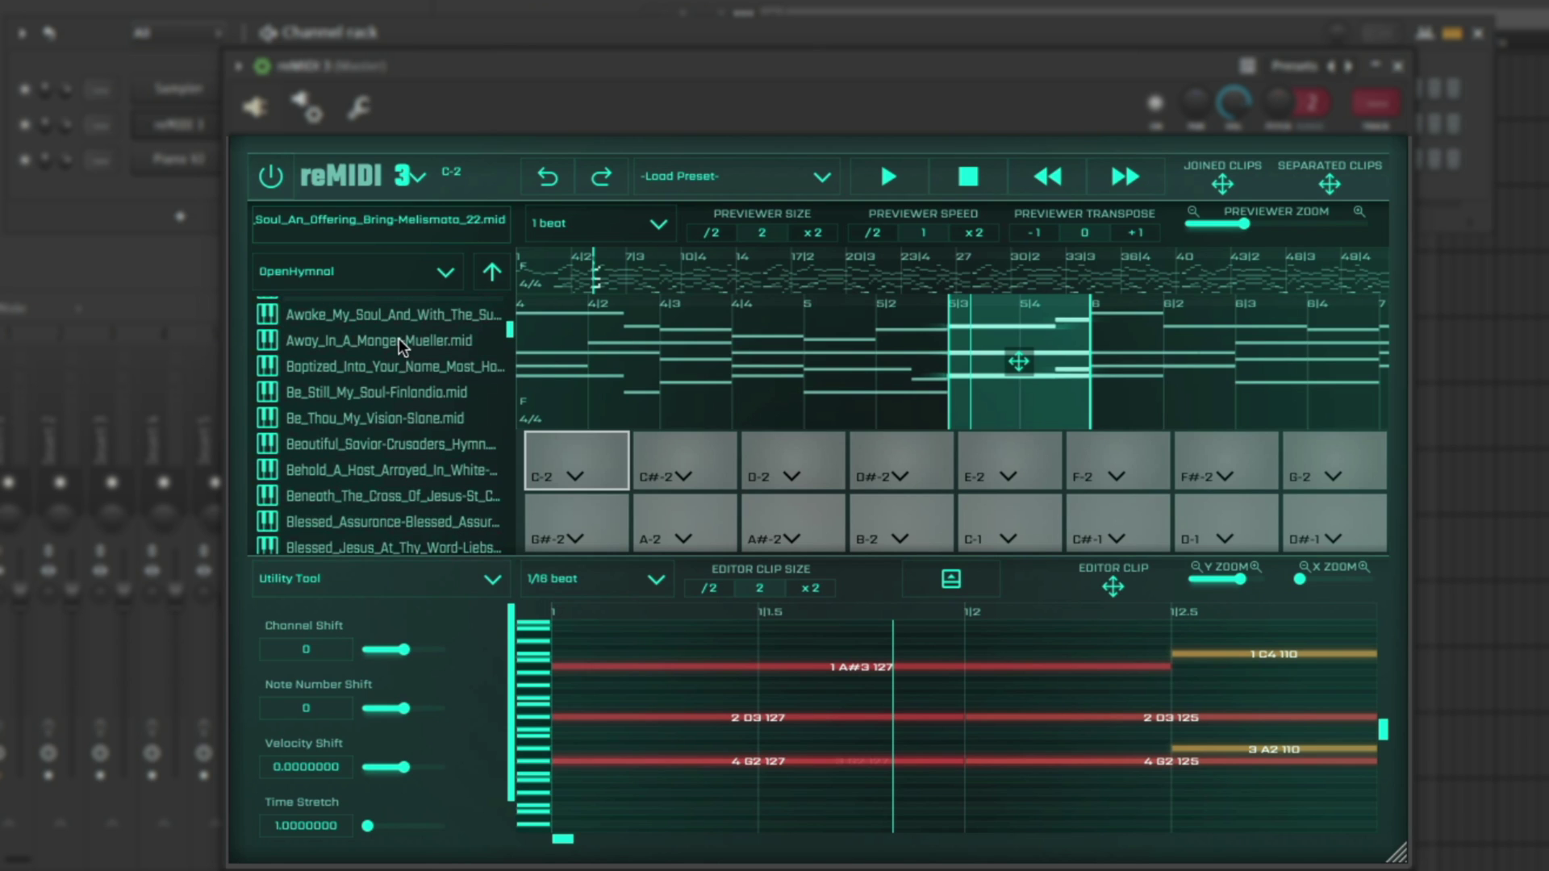
- Audition hymns from Away_In_A_Manger-Mueller.mid down to Blind_Bartimaeus-Fillmore.mid in the previewer
left_click(399, 337)
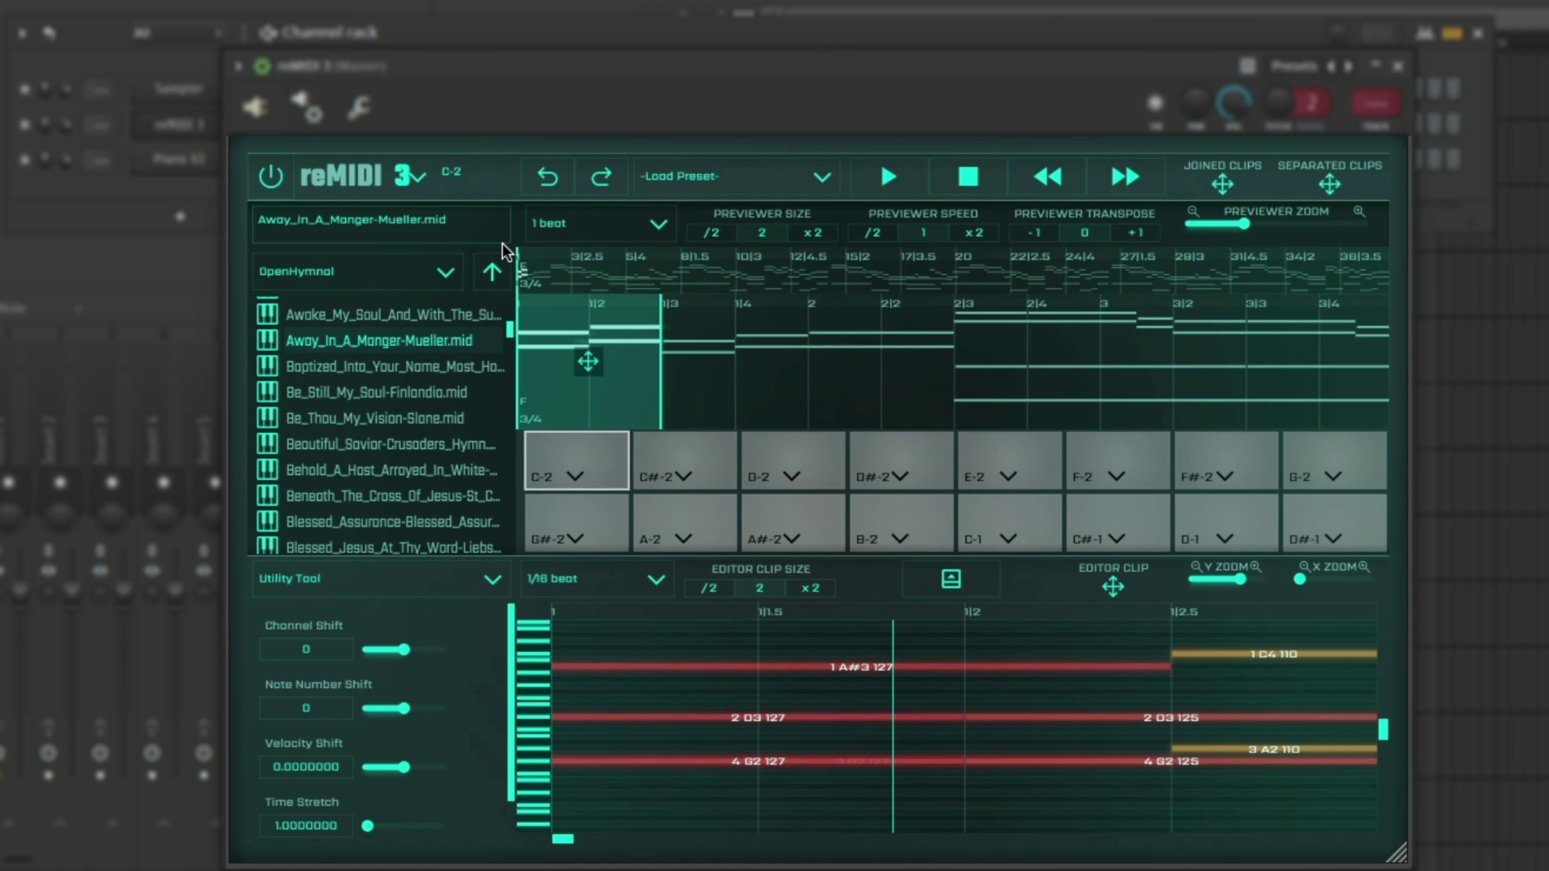
key("Down")
key("Down")
key("Down")
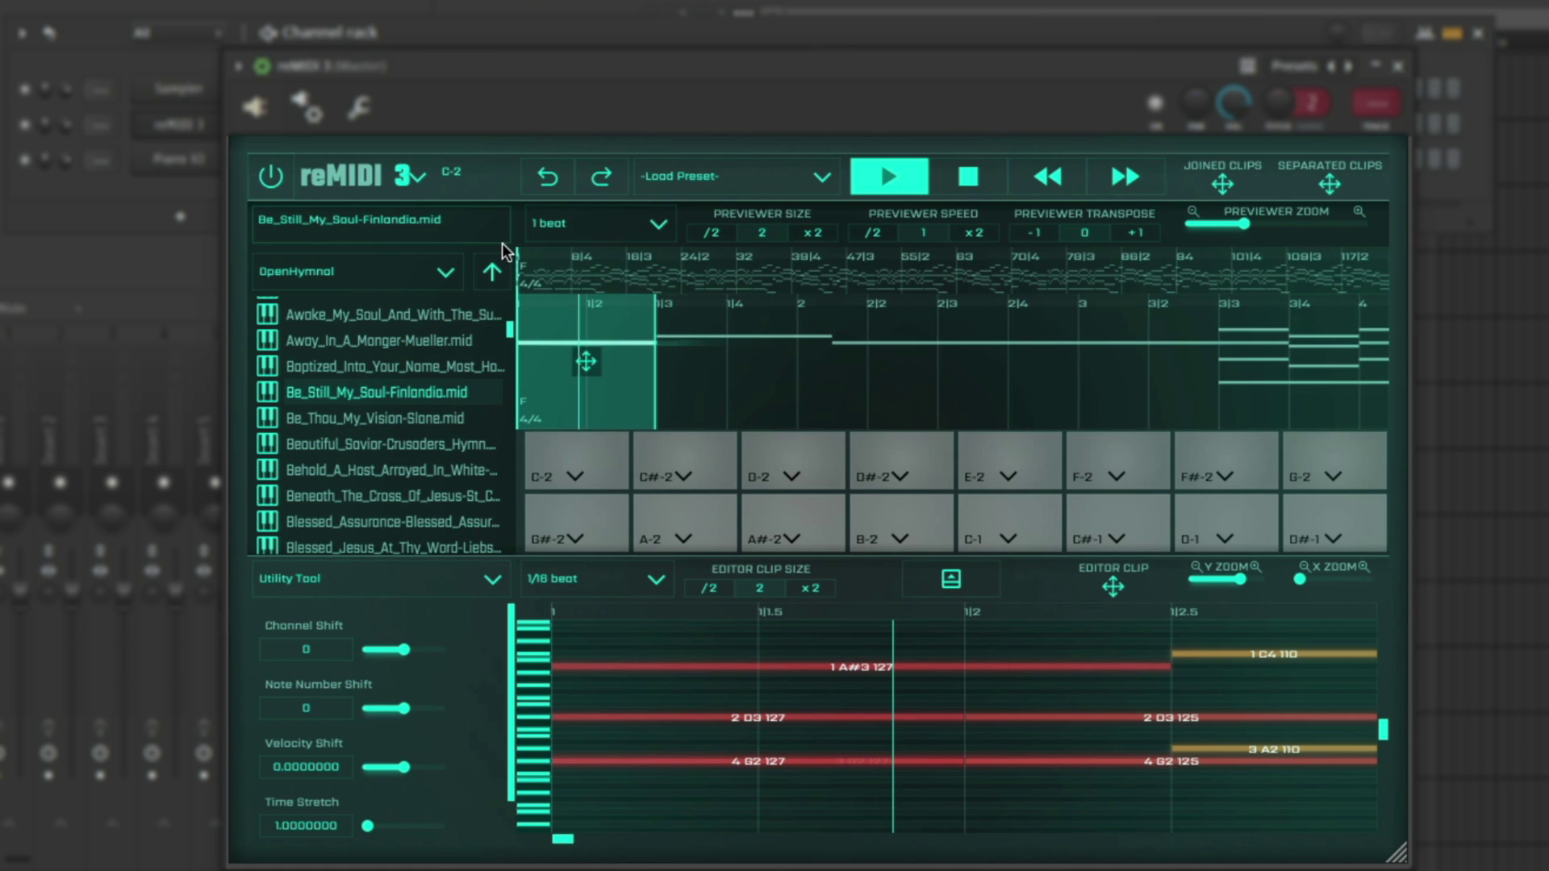
key("Down")
key("Down")
key("Down")
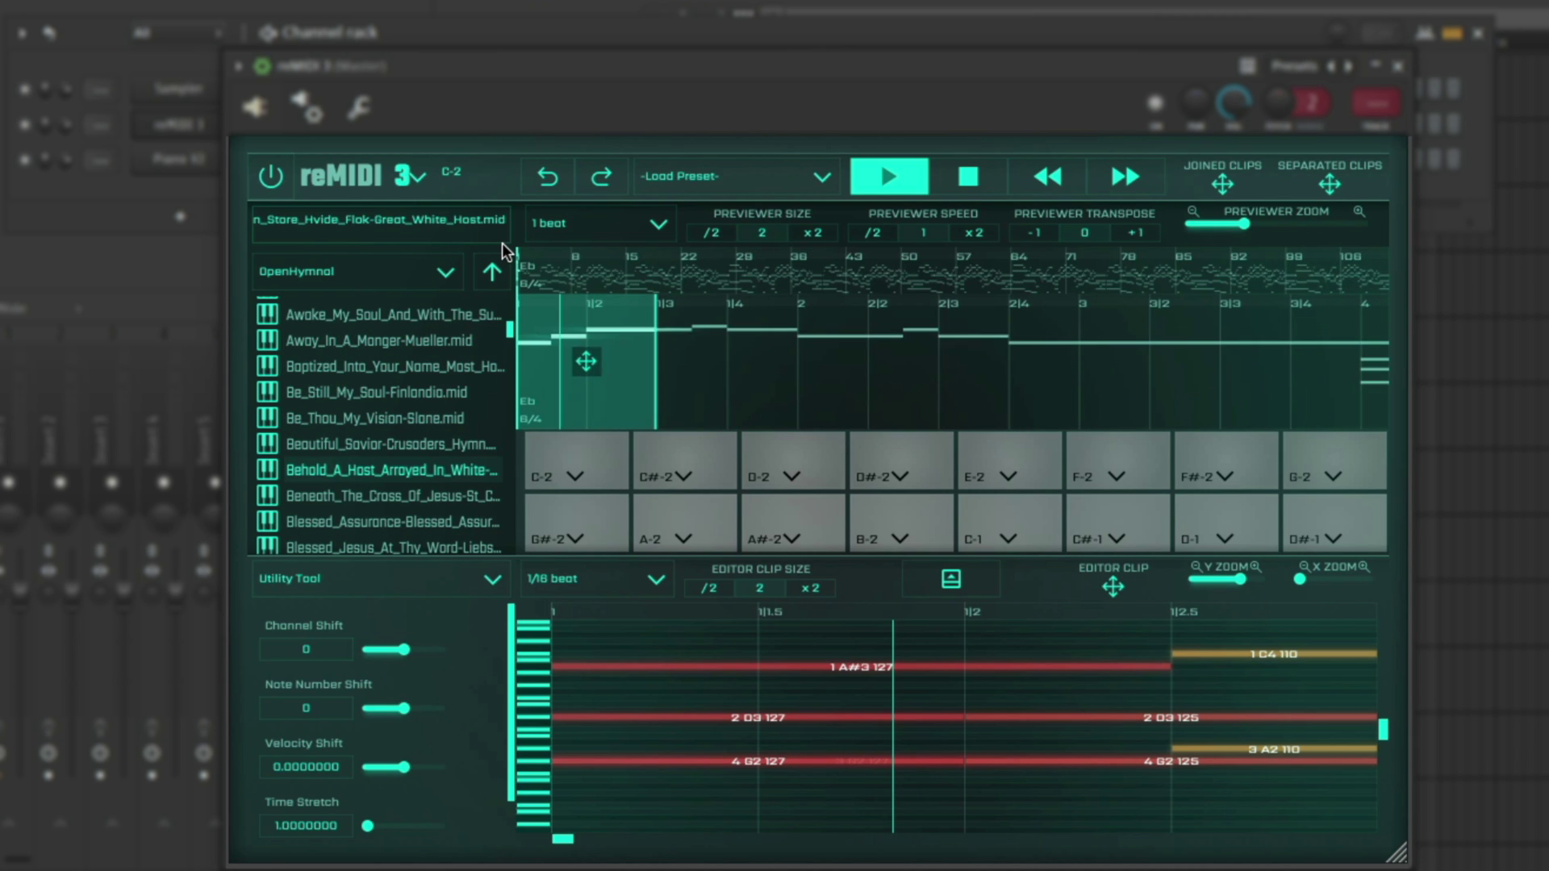
key("Down")
key("Down")
key("Down")
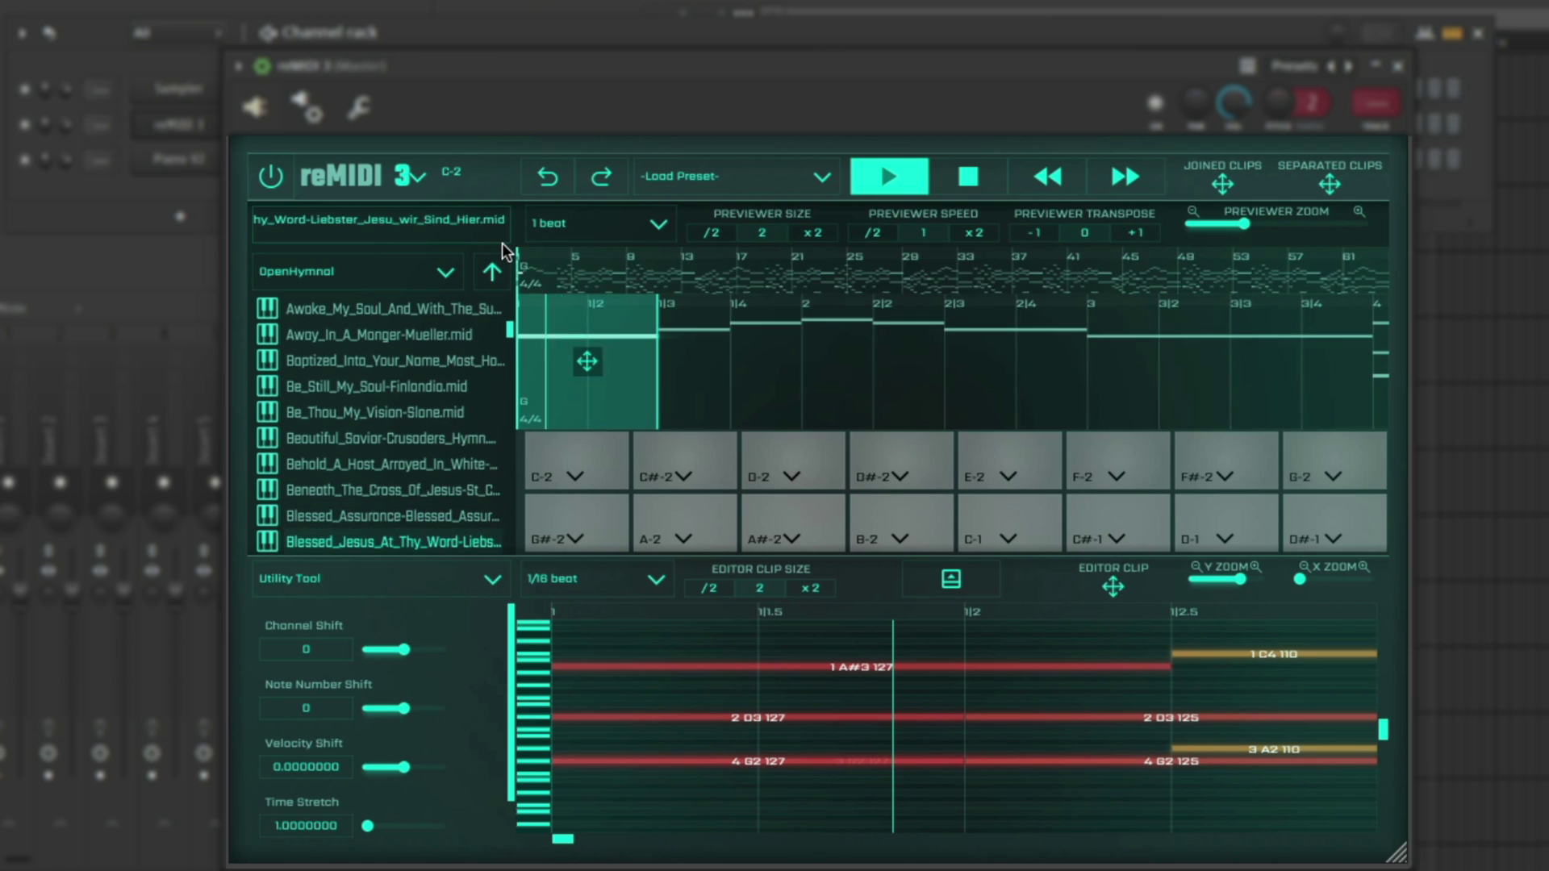
key("Down")
key("Down")
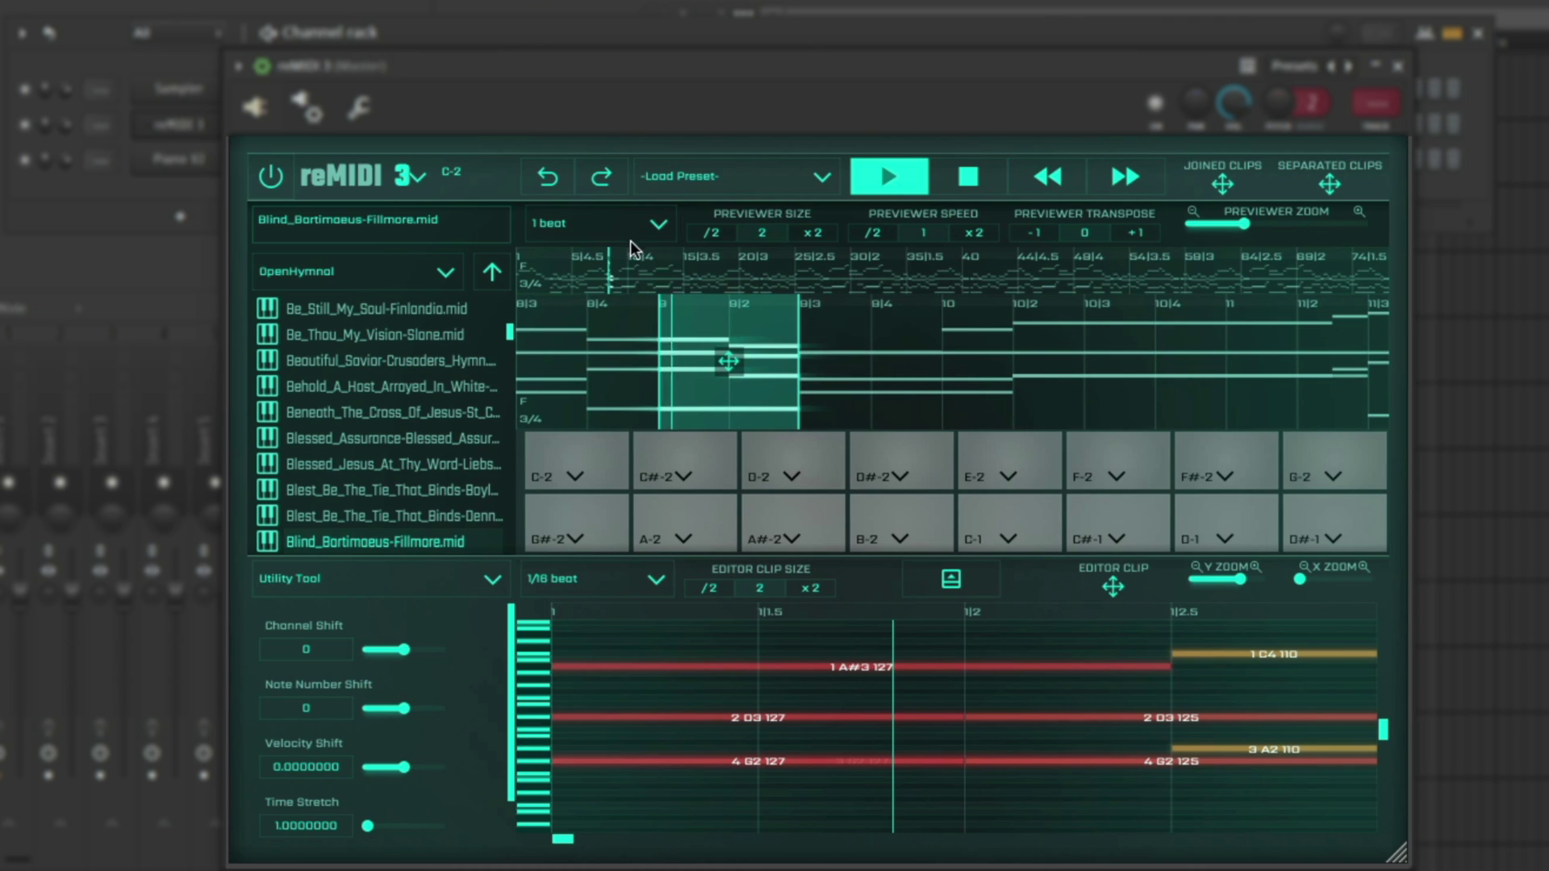
- Shift the Blind_Bartimaeus preview clip from 44|3 to span 45|3–46 and audition it
left_click(889, 175)
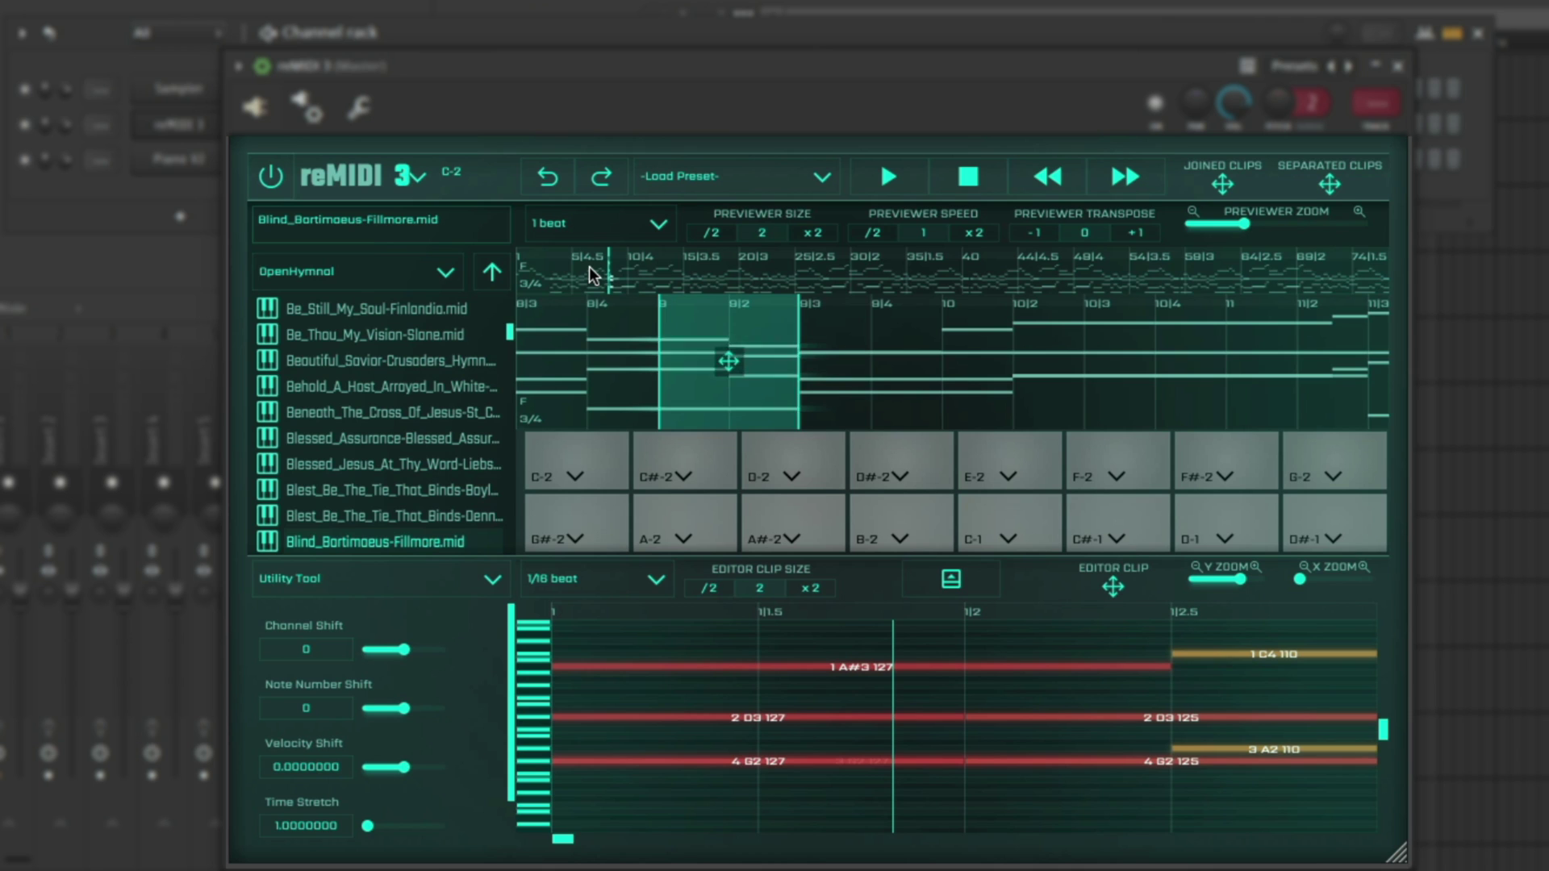
left_click_drag(589, 266, 1014, 283)
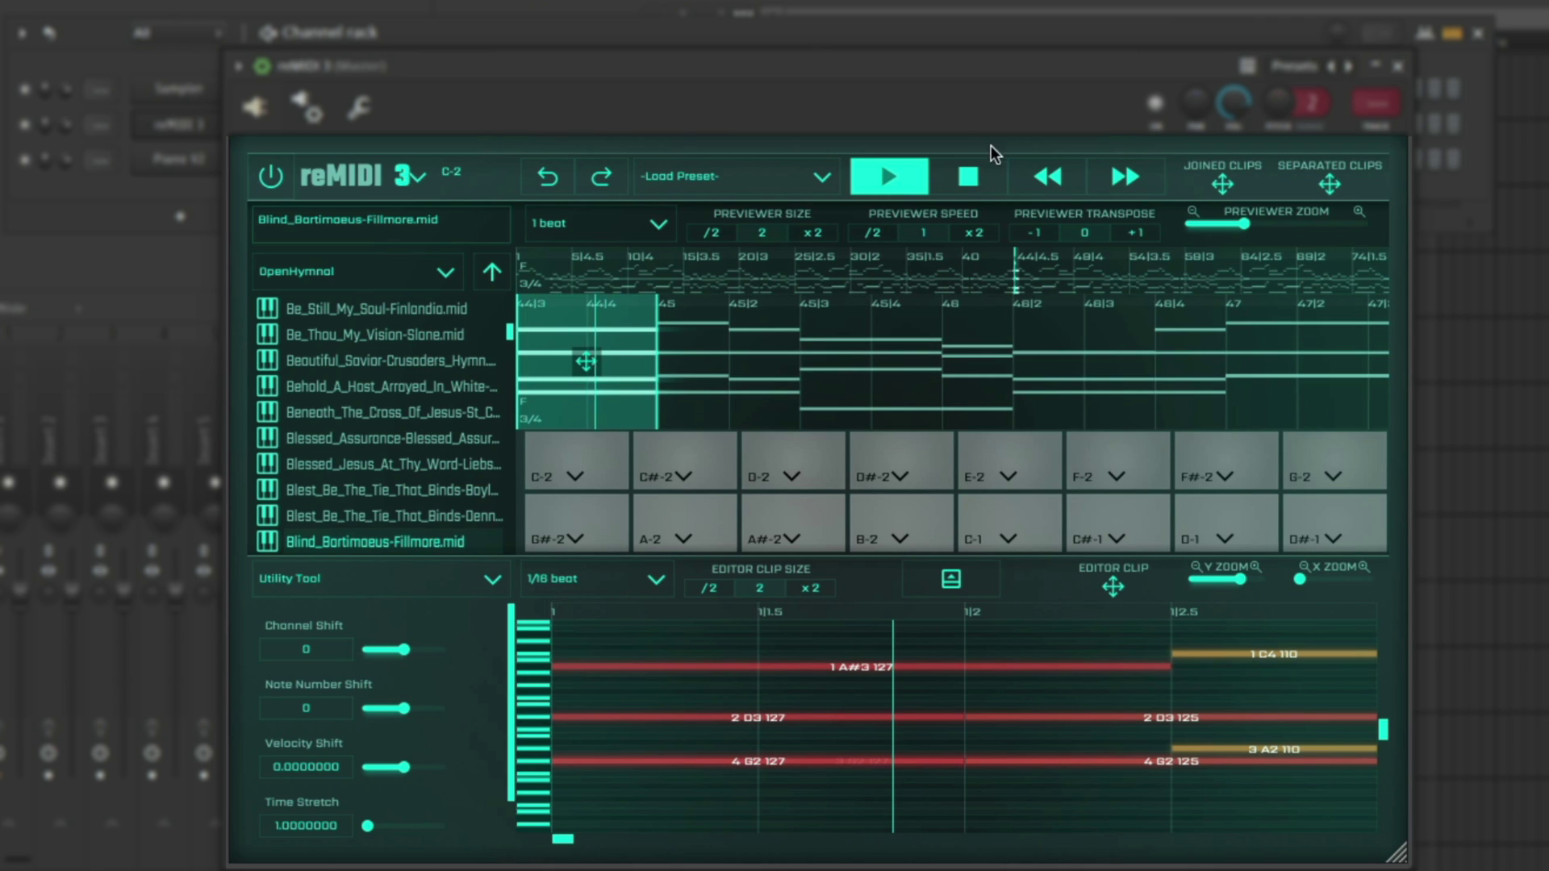
left_click(973, 164)
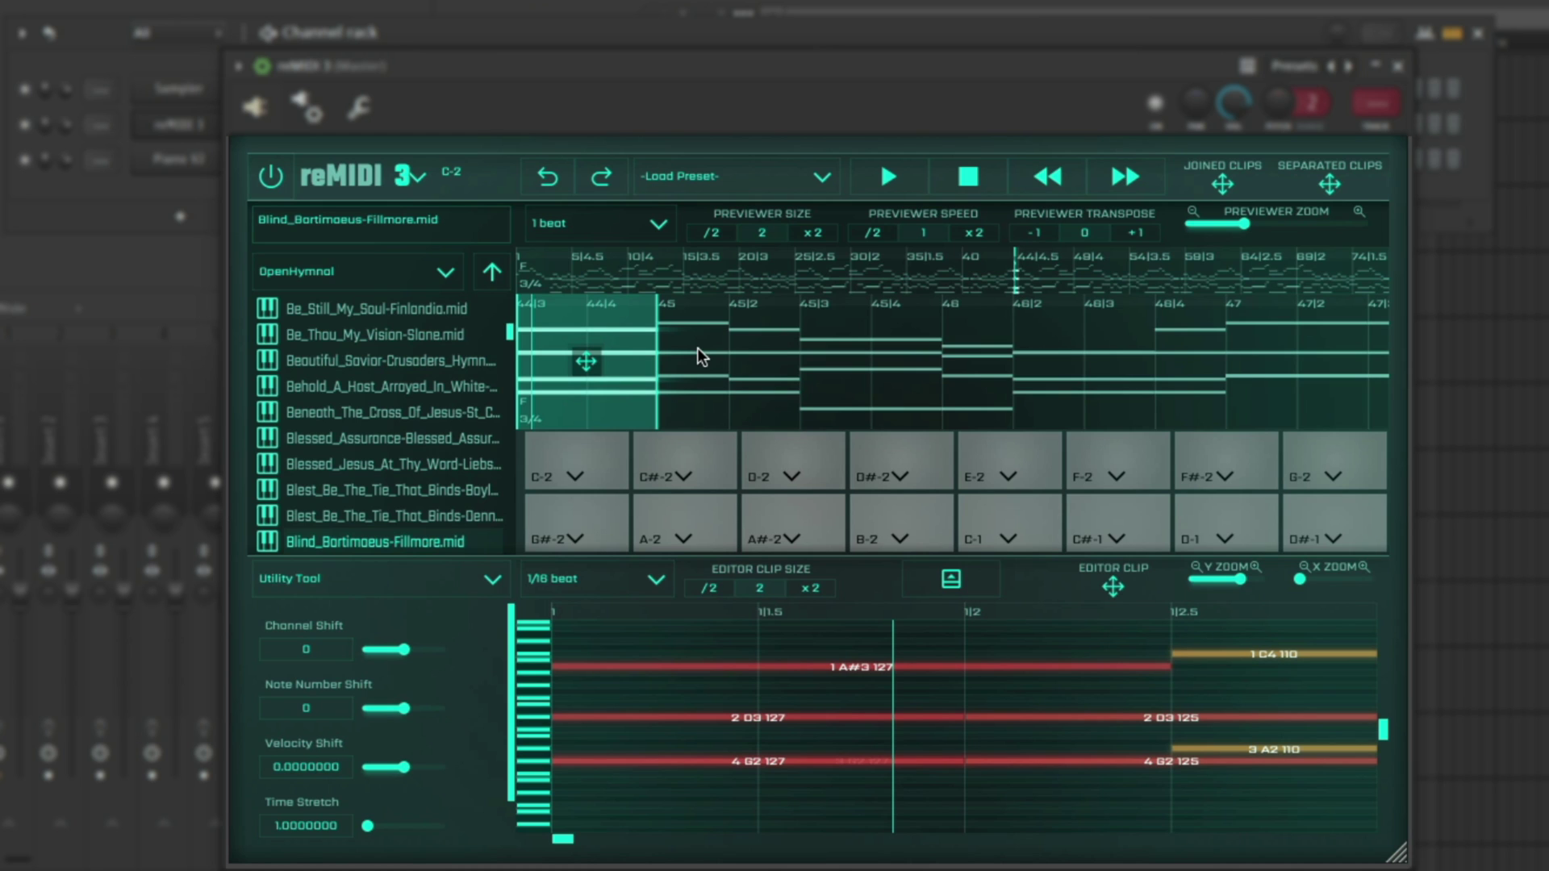
left_click_drag(1243, 225, 1250, 224)
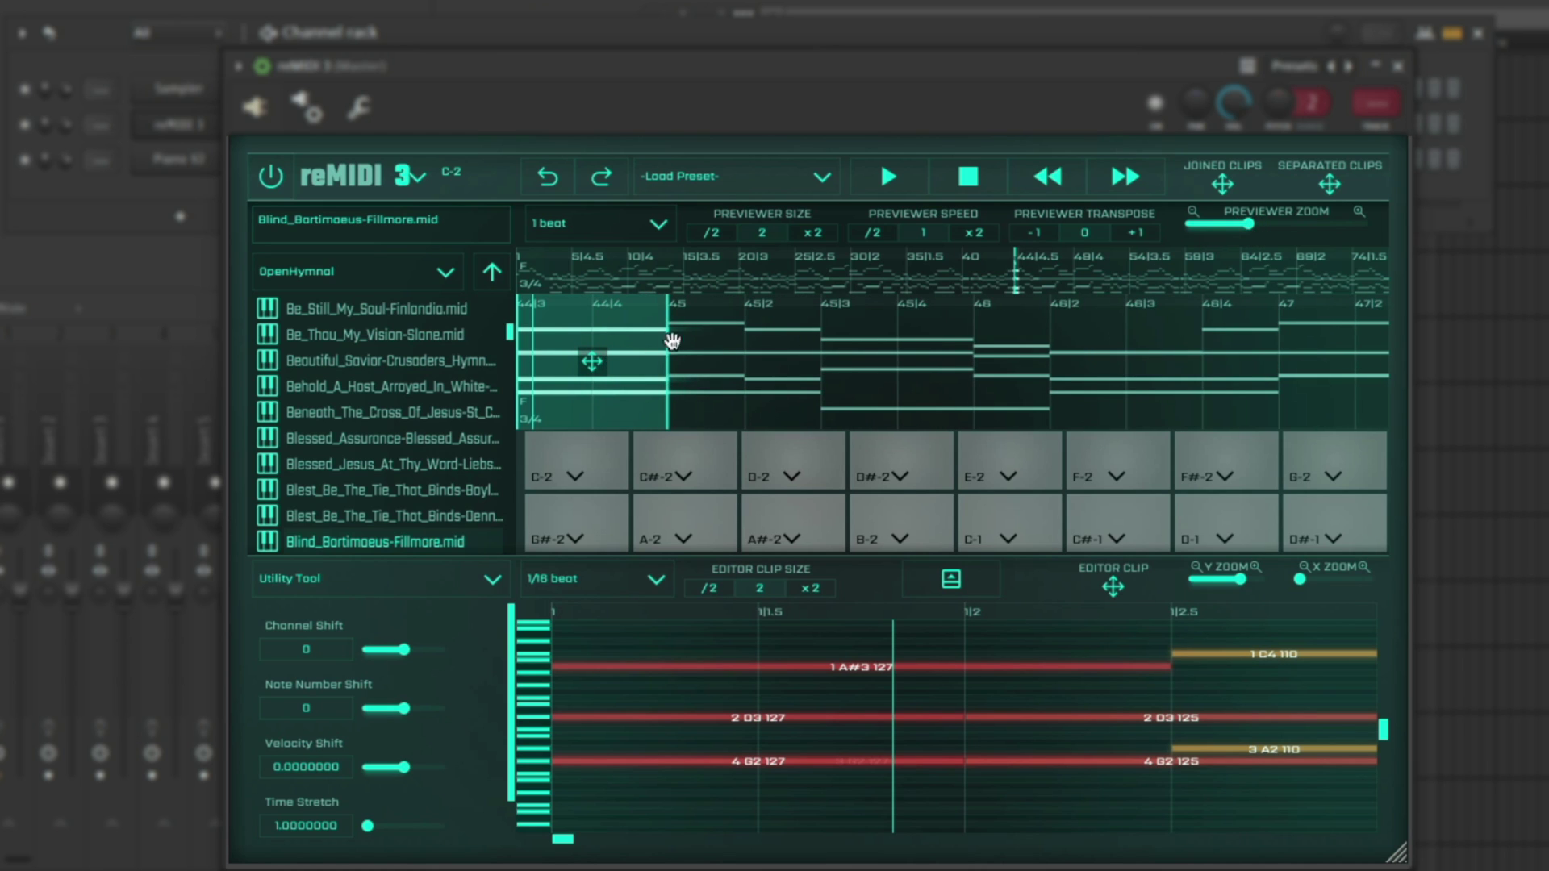
left_click_drag(616, 329, 922, 342)
left_click(888, 176)
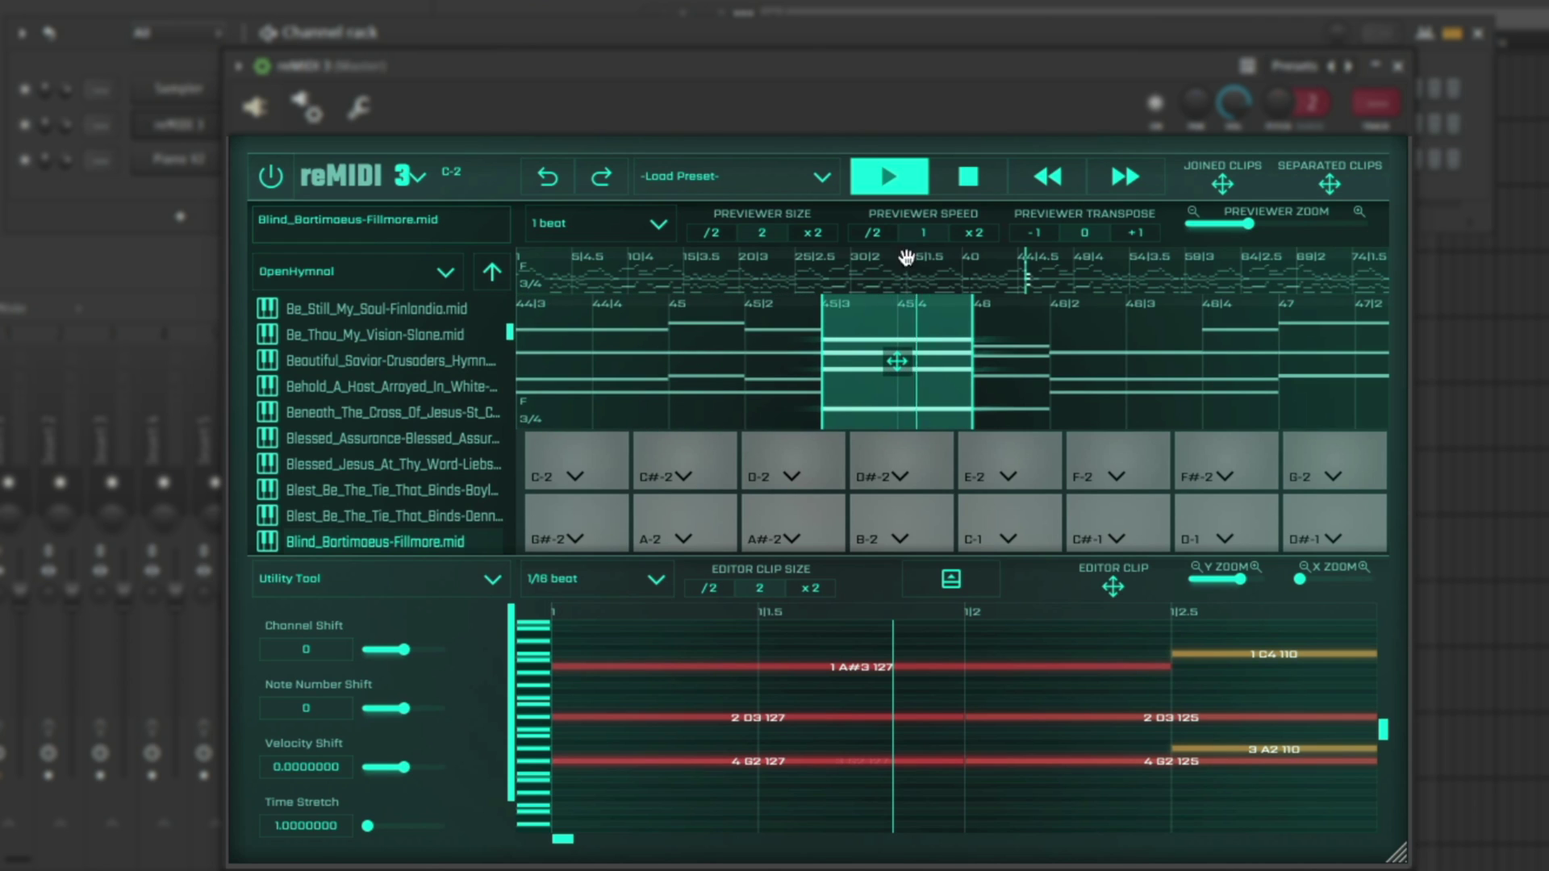
left_click(971, 177)
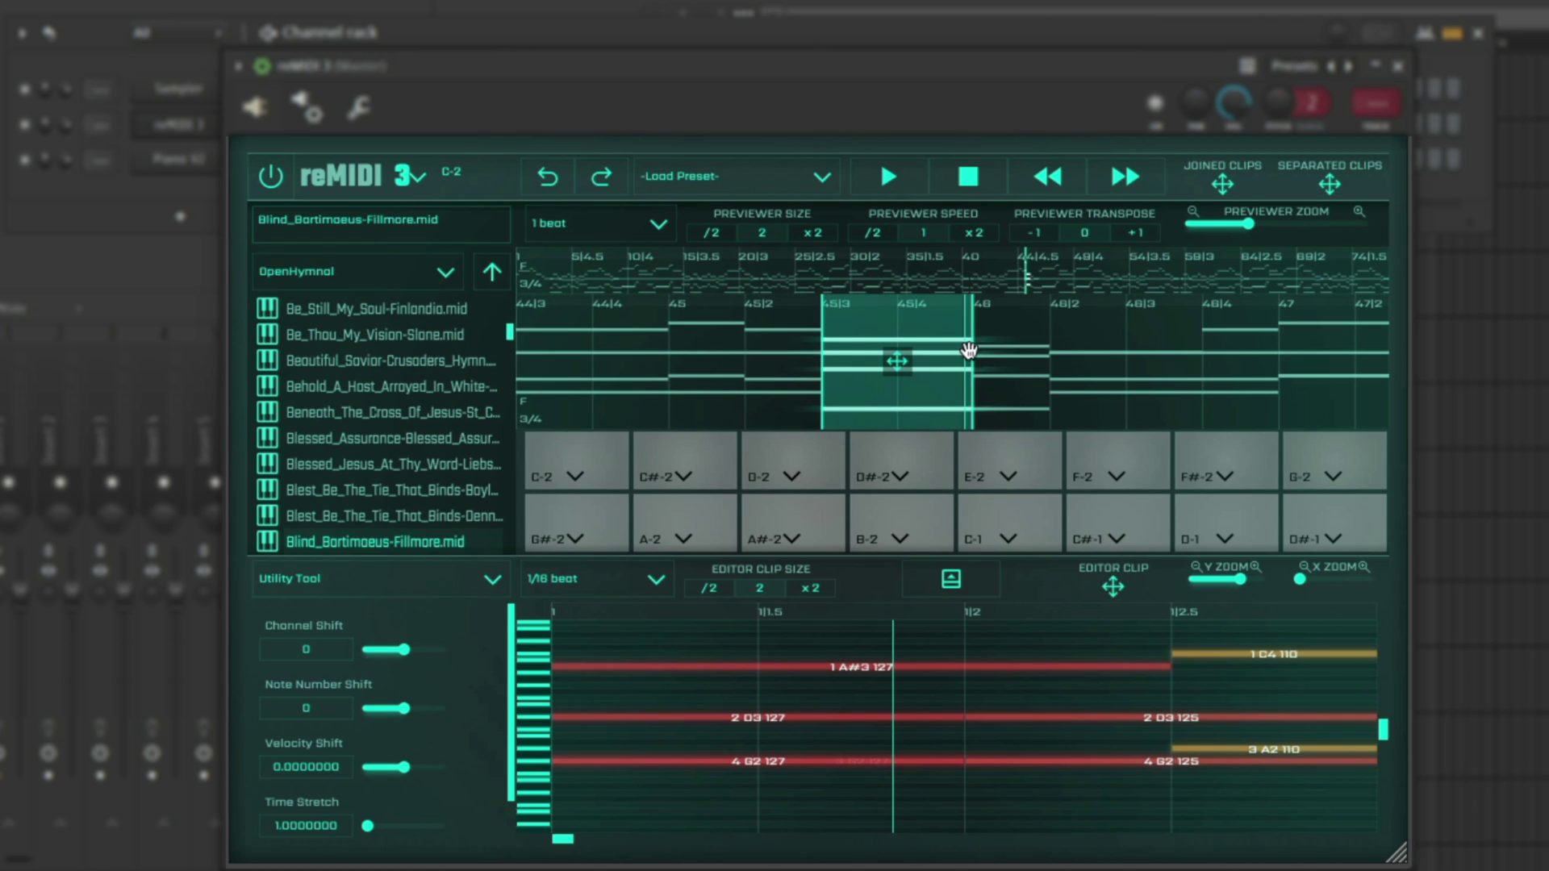
- Lengthen the preview clip to 6, auditioning it and pad C-2 along the way
left_click_drag(974, 359, 1278, 373)
key("space")
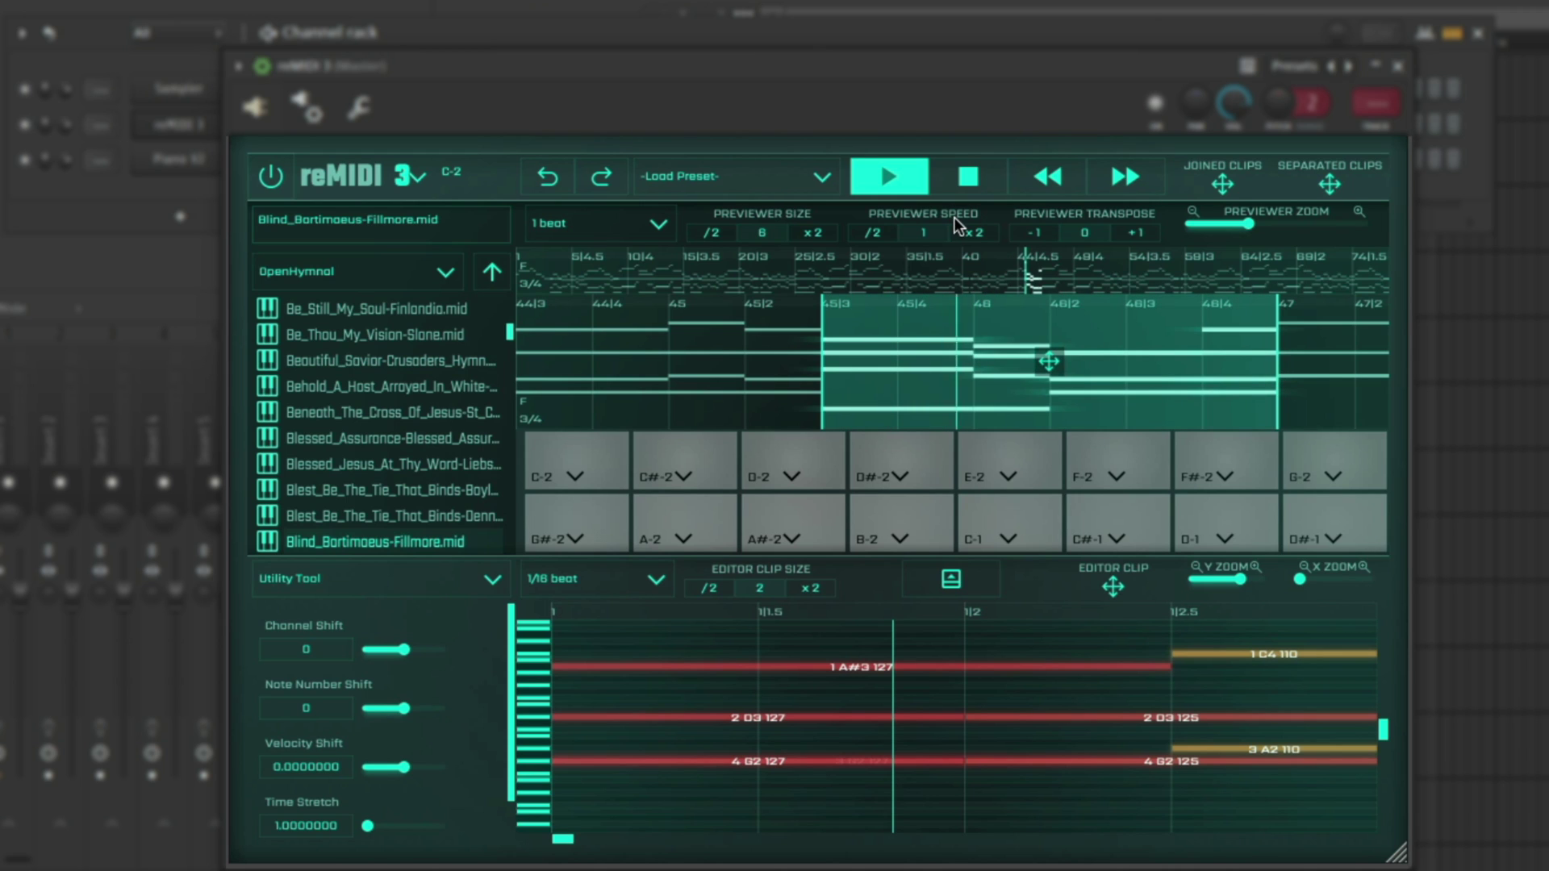
left_click(969, 179)
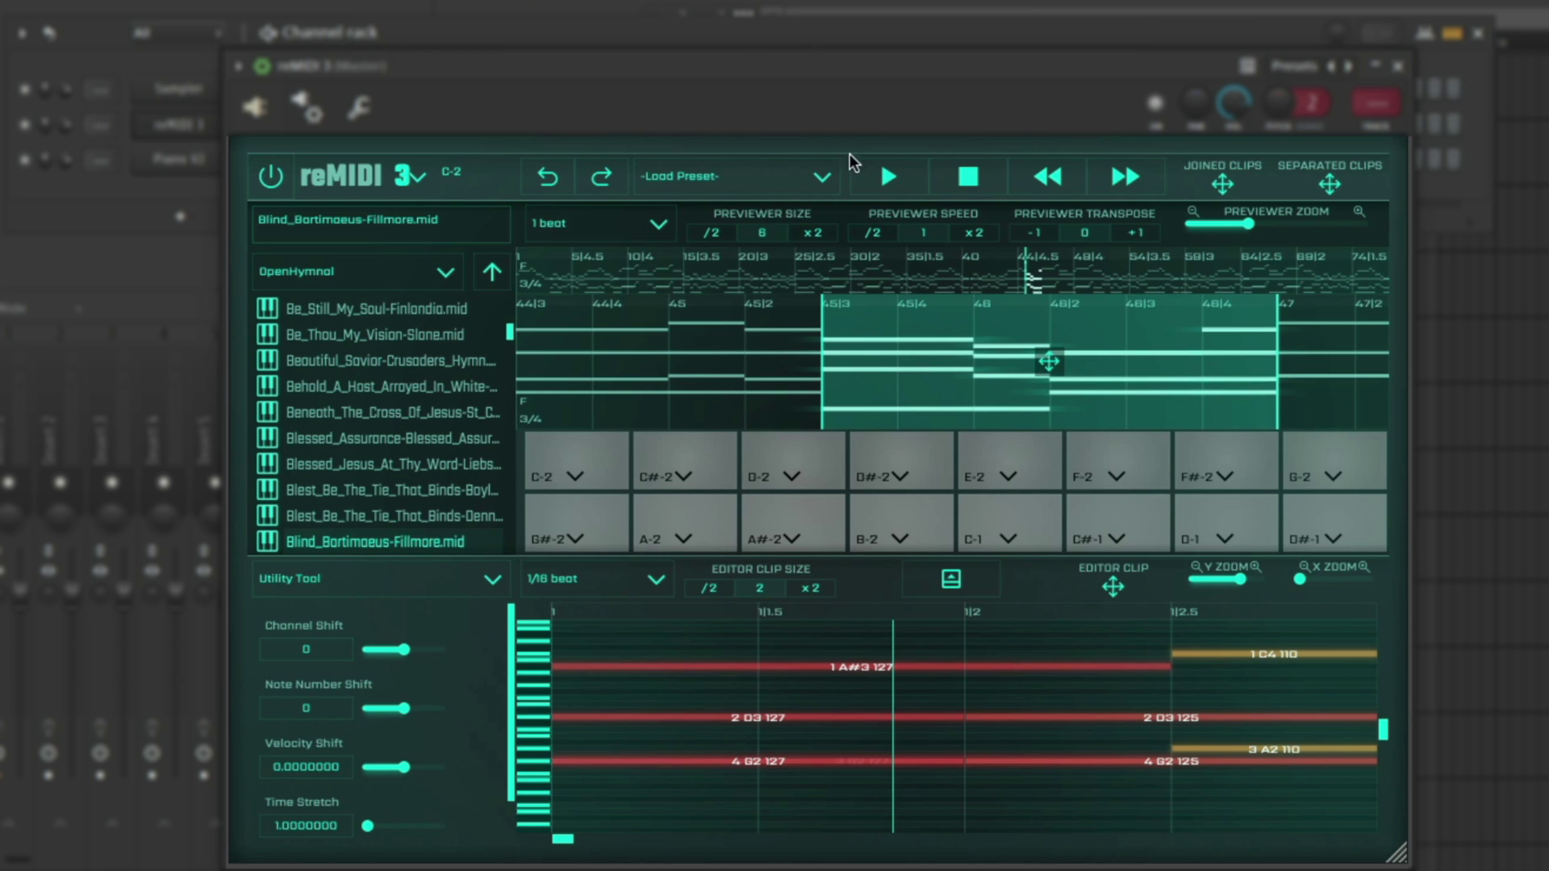
left_click(1048, 362)
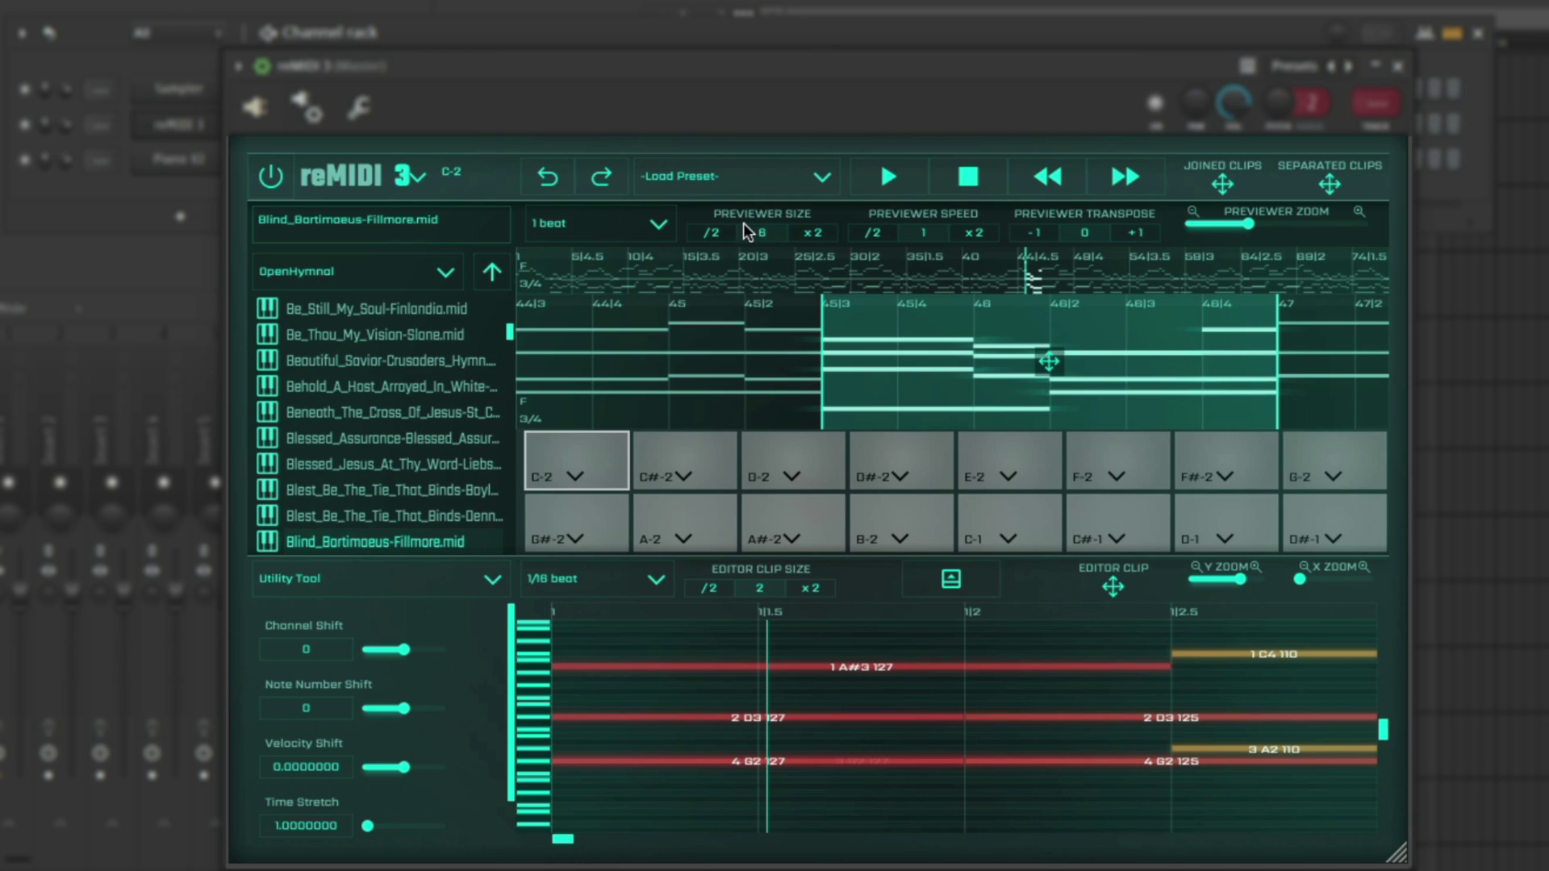
left_click(711, 232)
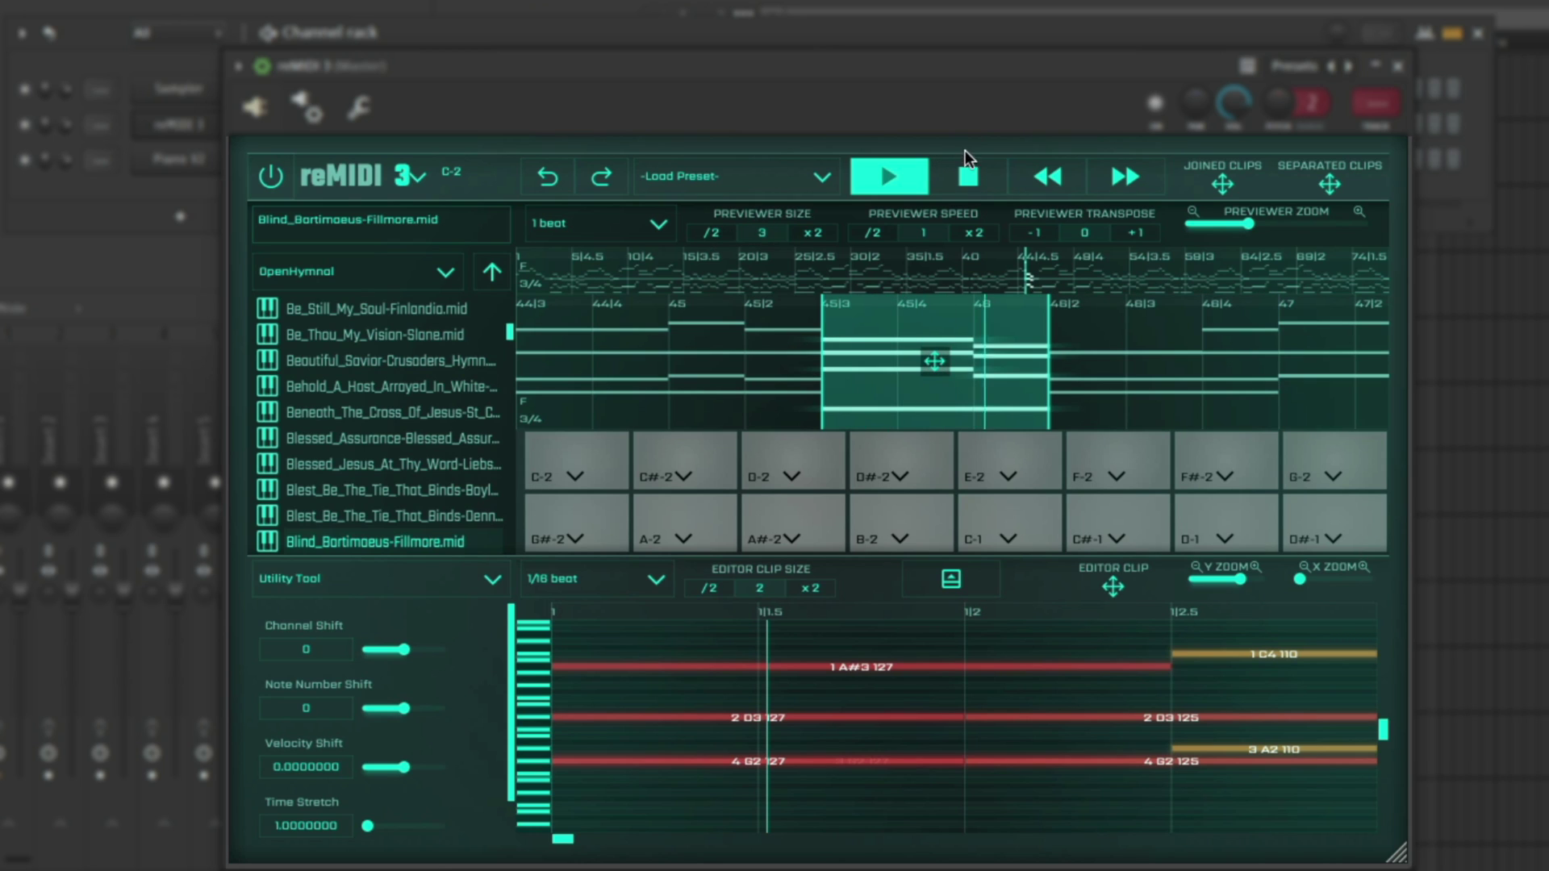
left_click(968, 176)
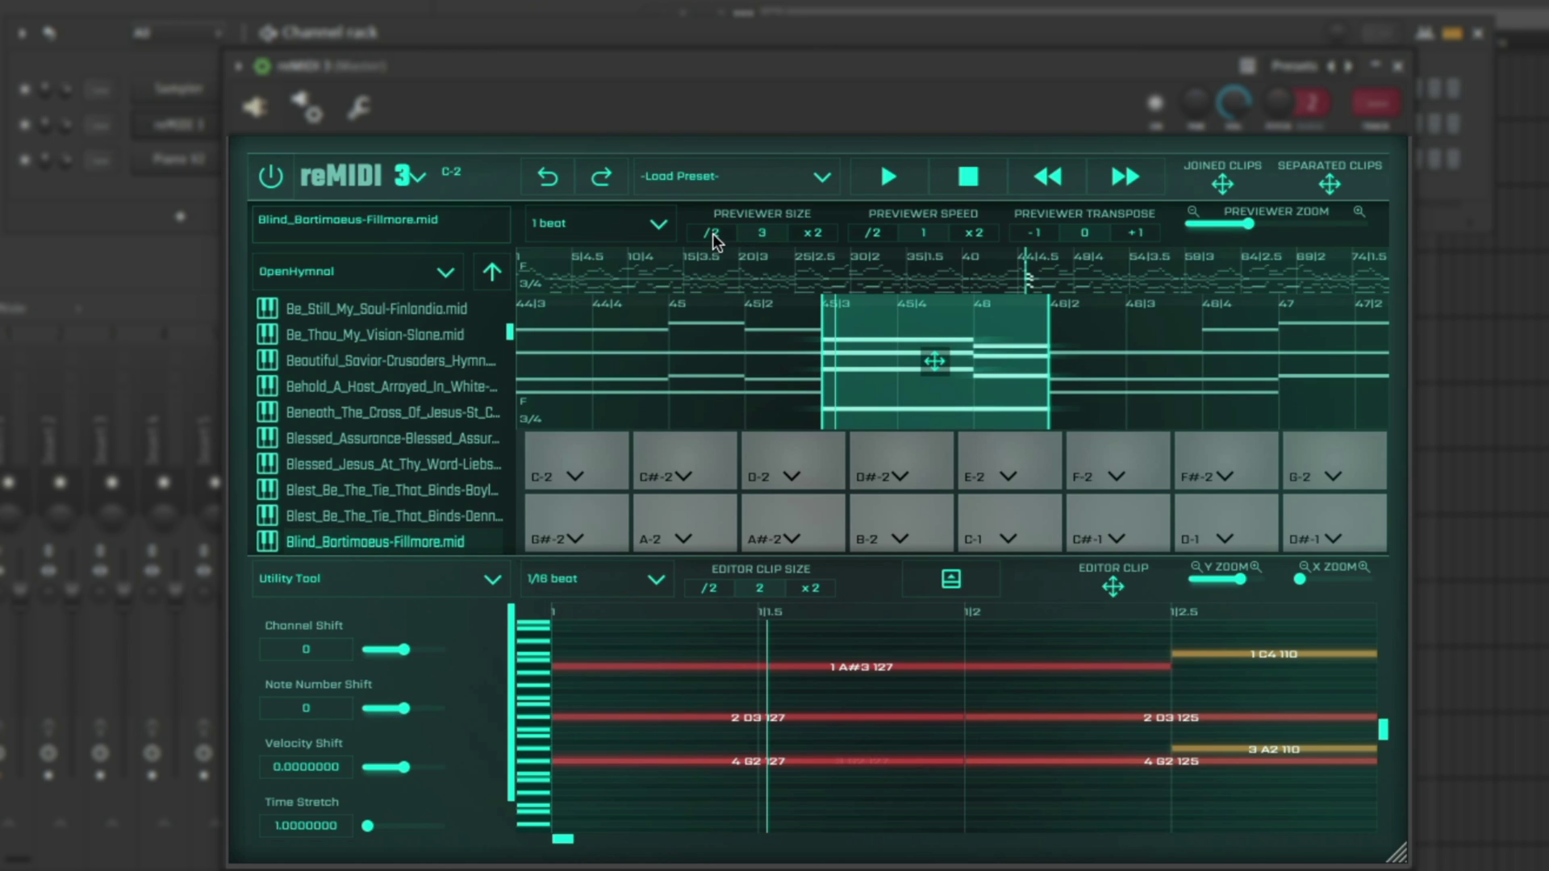
left_click(812, 232)
left_click(888, 176)
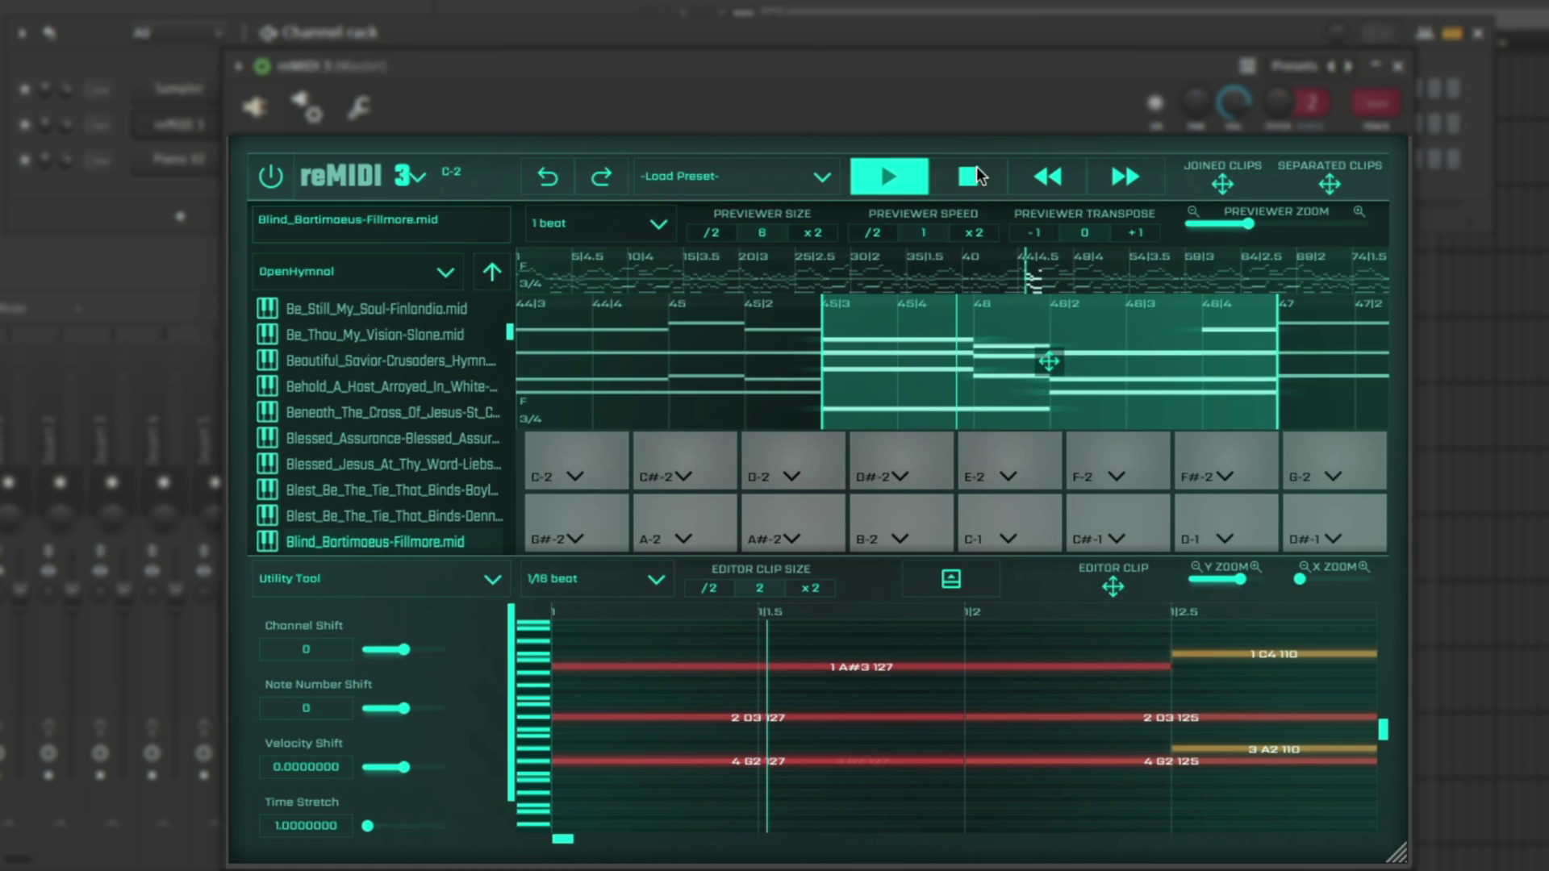
- Set the preview playback speed to half (0.5) and listen from the clip start
left_click(870, 232)
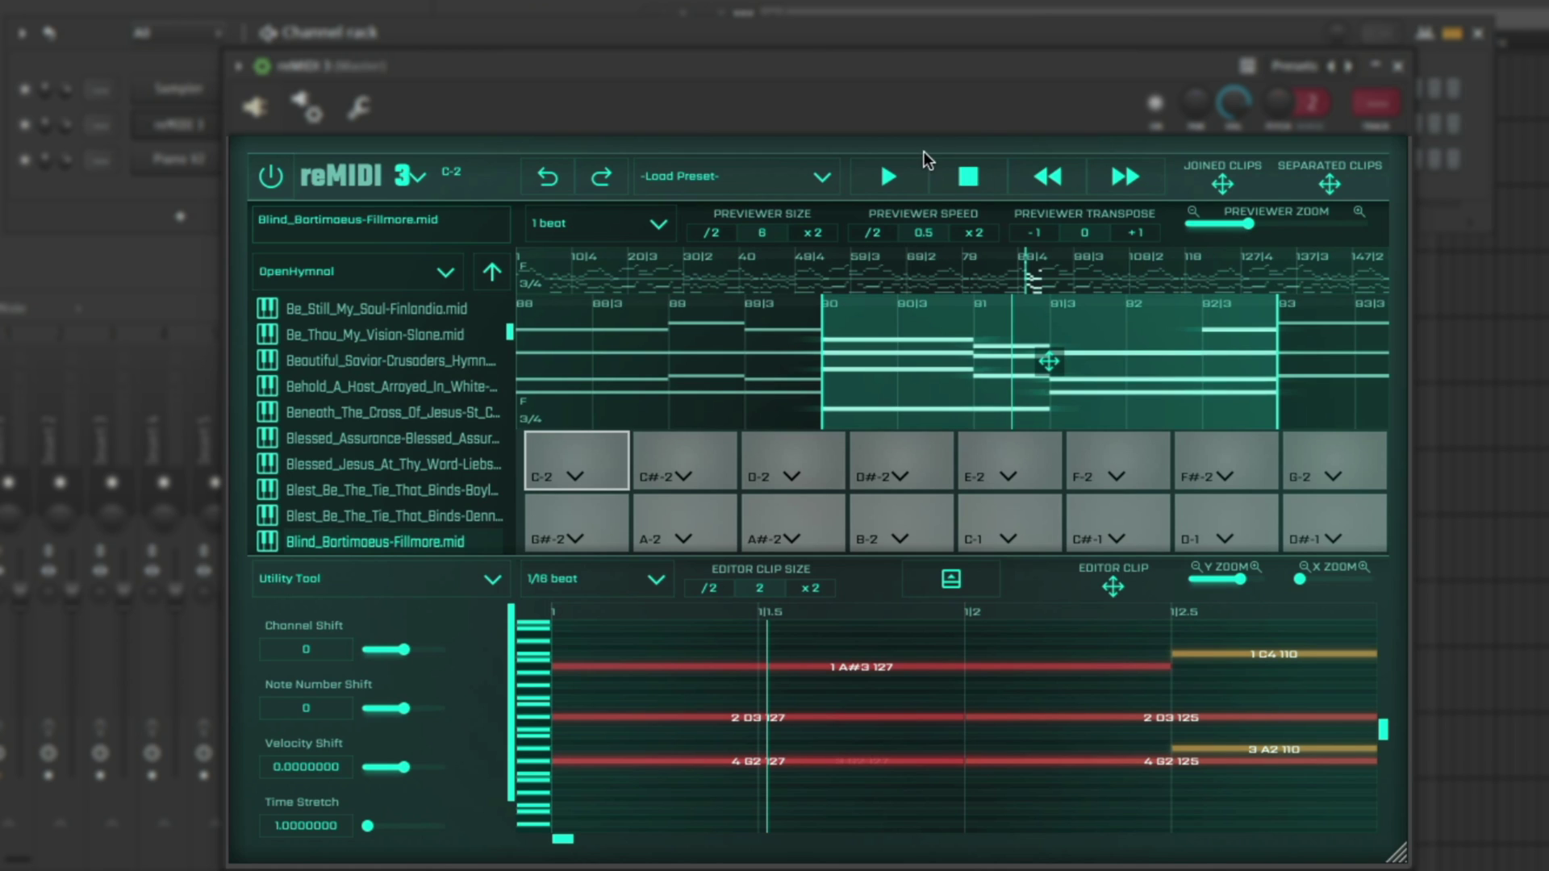
left_click(894, 166)
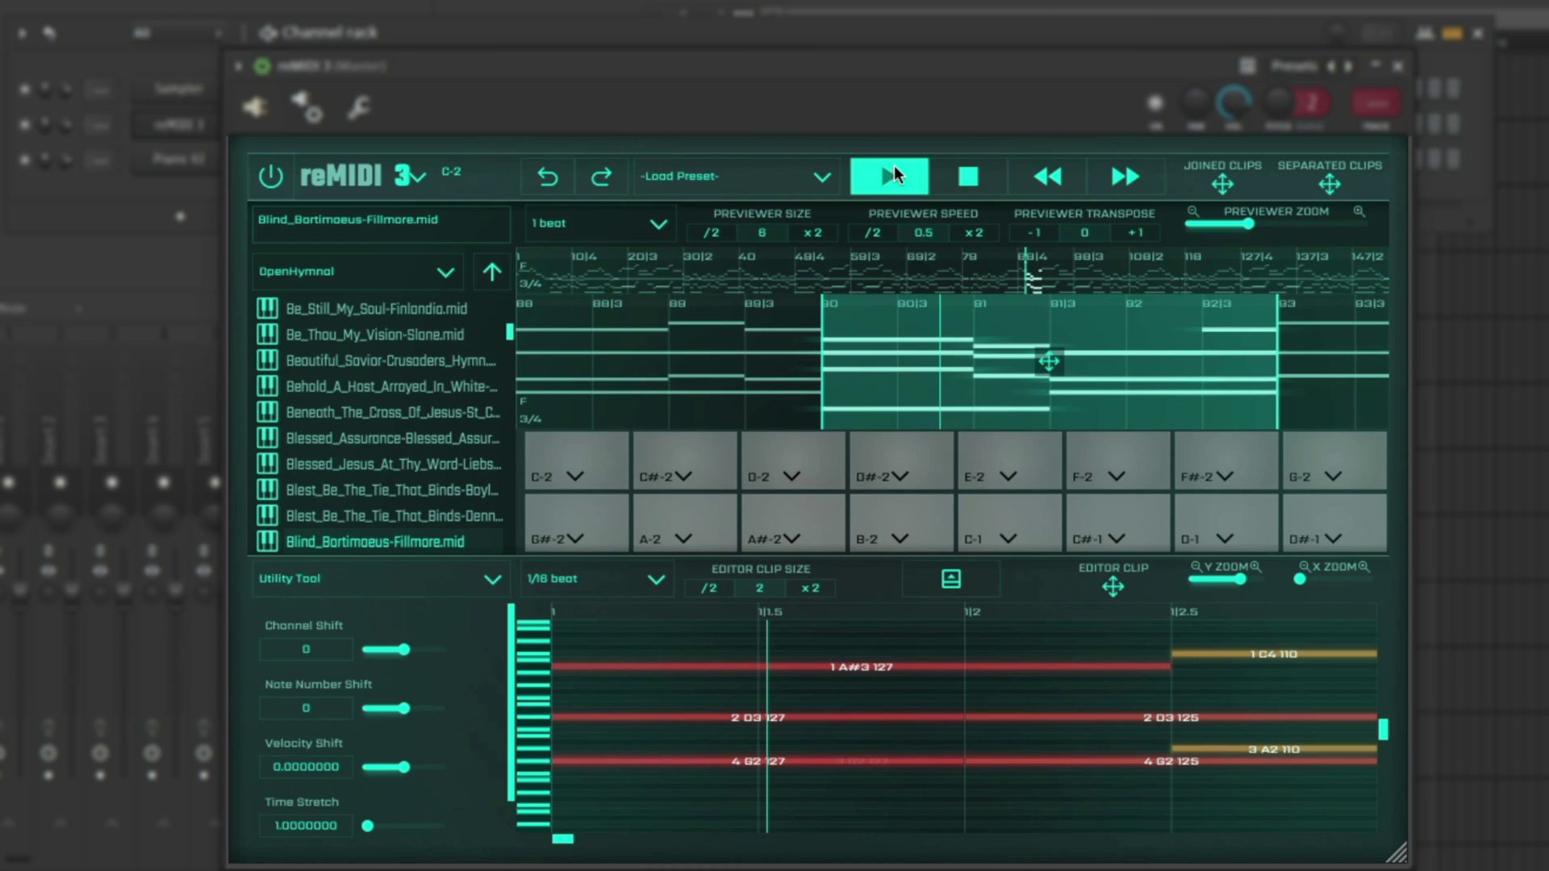
left_click(959, 168)
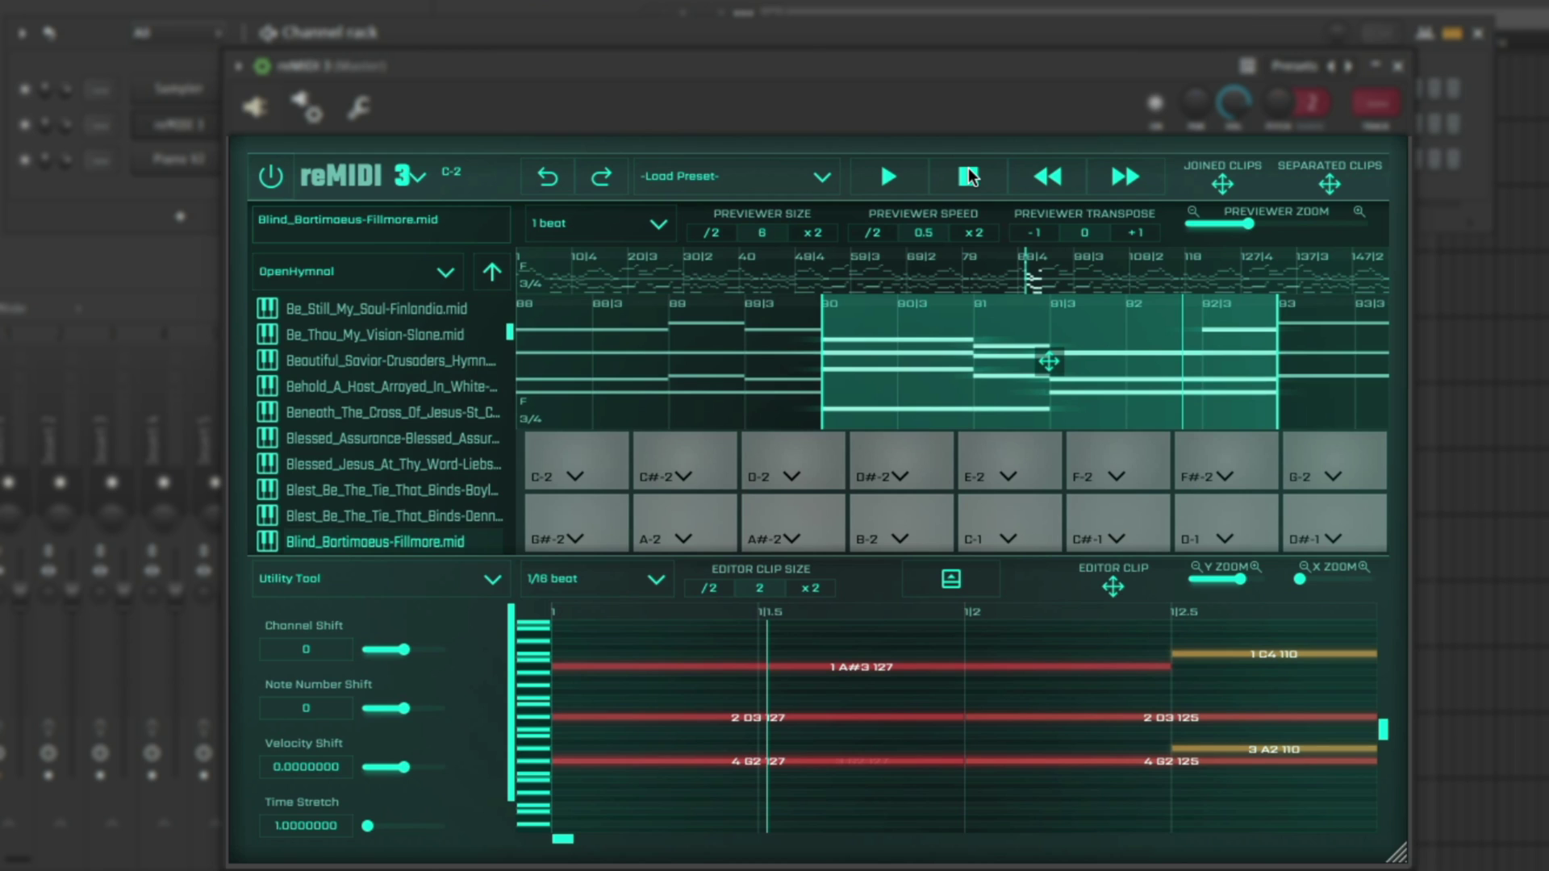
- Transpose the preview up 2 semitones while hearing the result
left_click(1139, 232)
key("space")
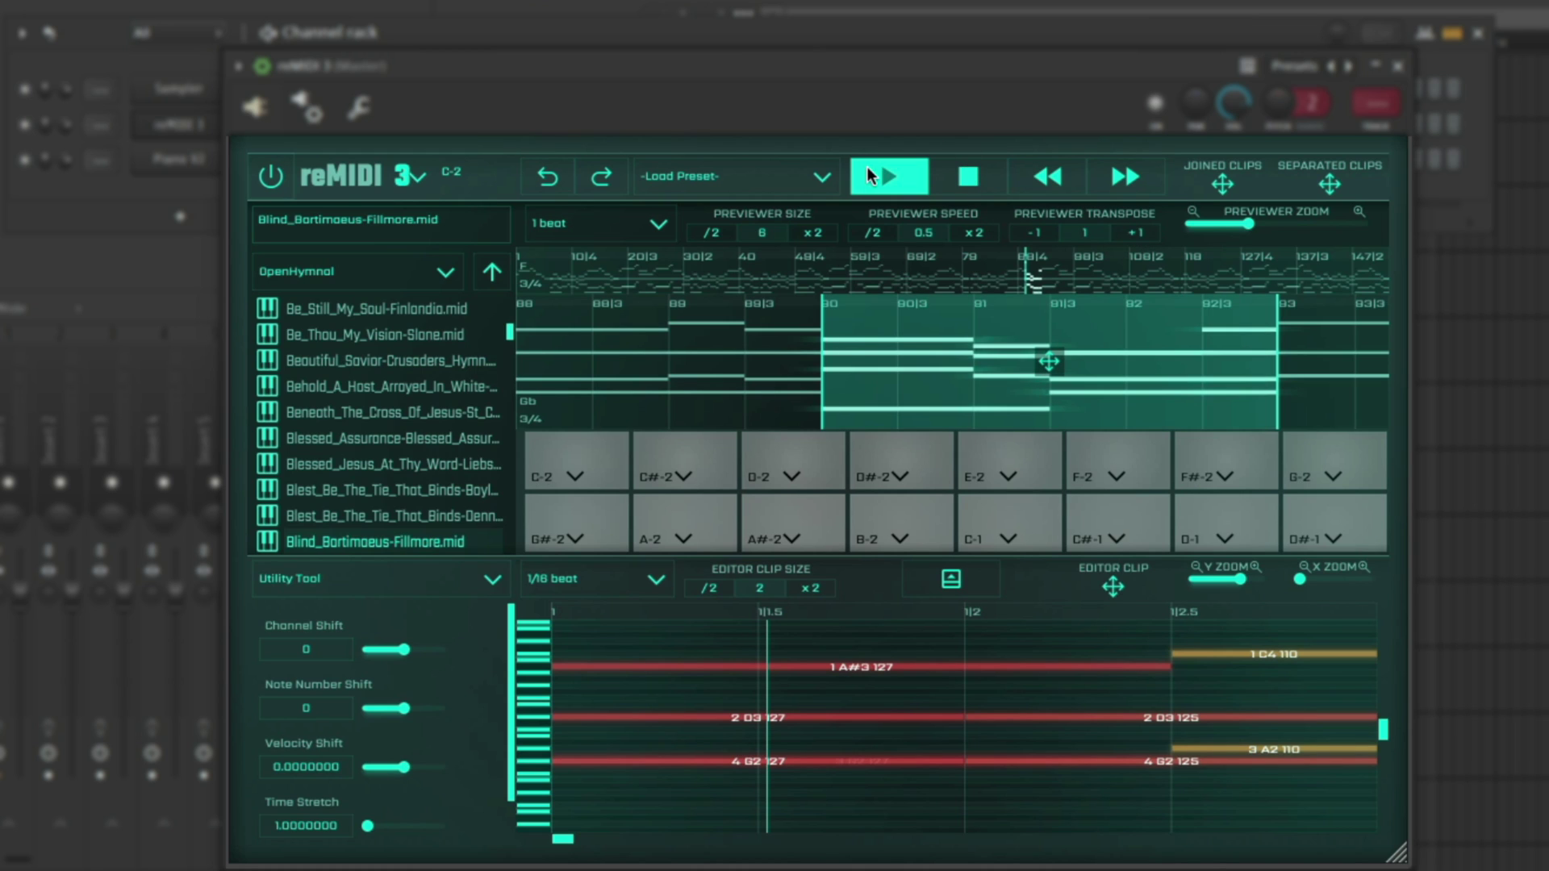
left_click(1152, 235)
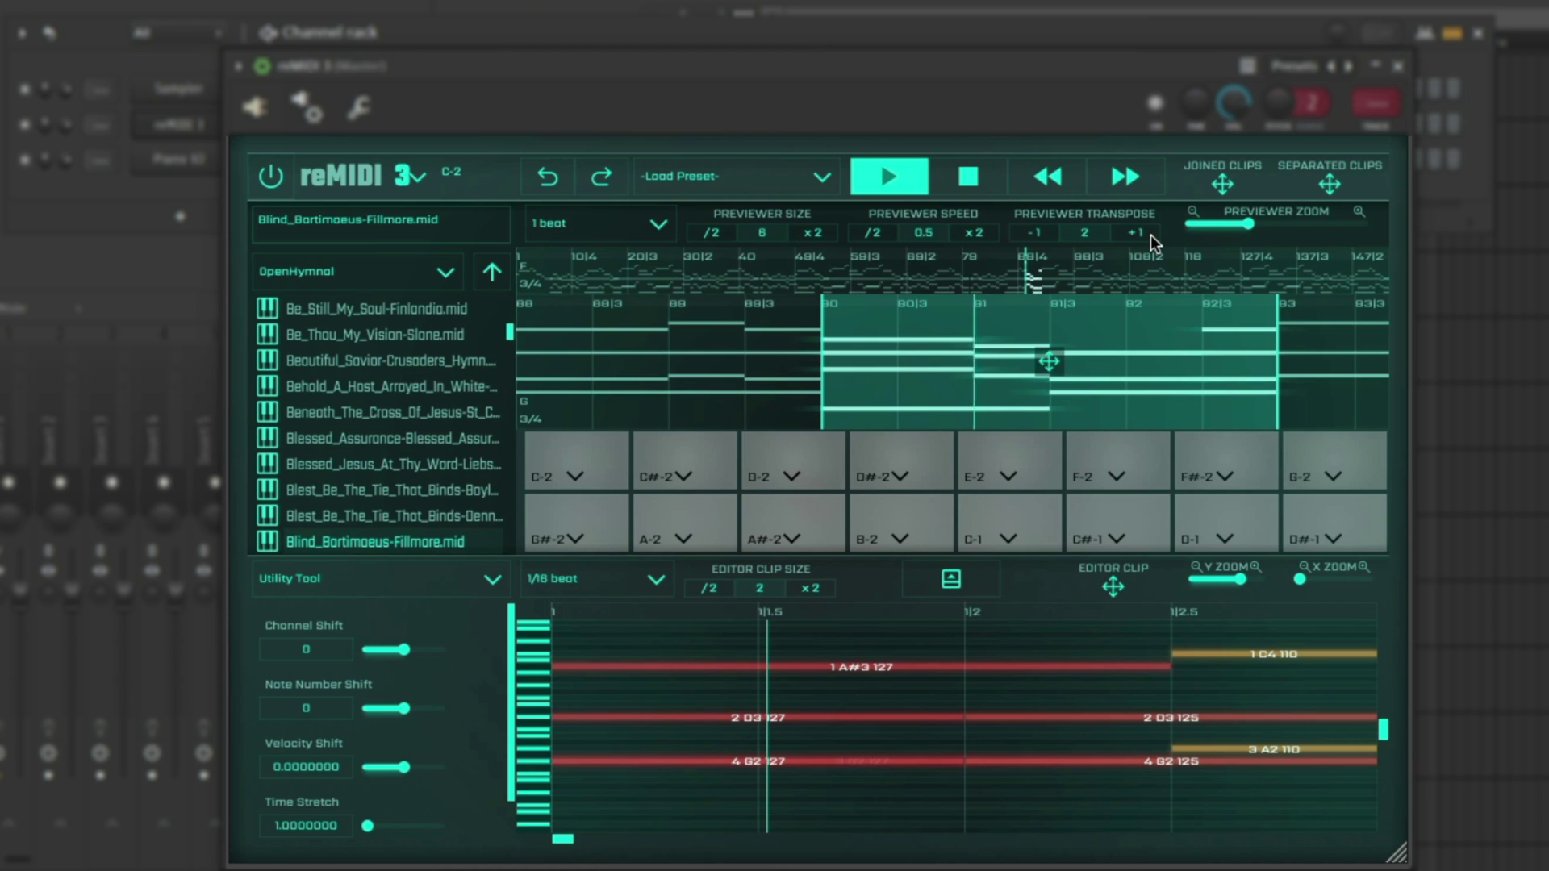
left_click(957, 173)
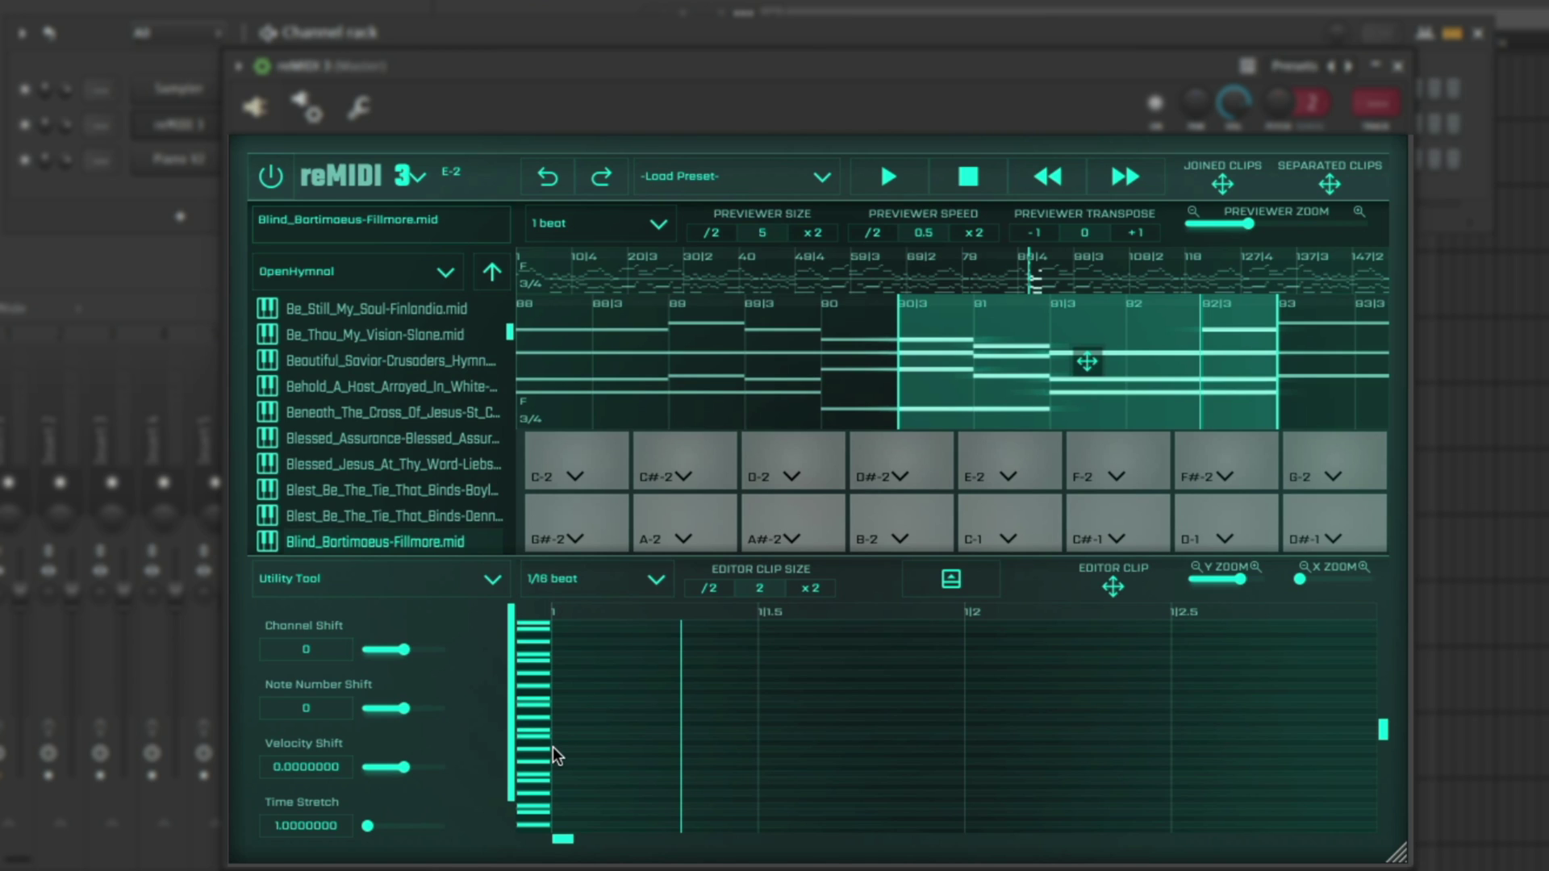
- Add an A2 note to pad C-2's clip and preview it
left_click(579, 456)
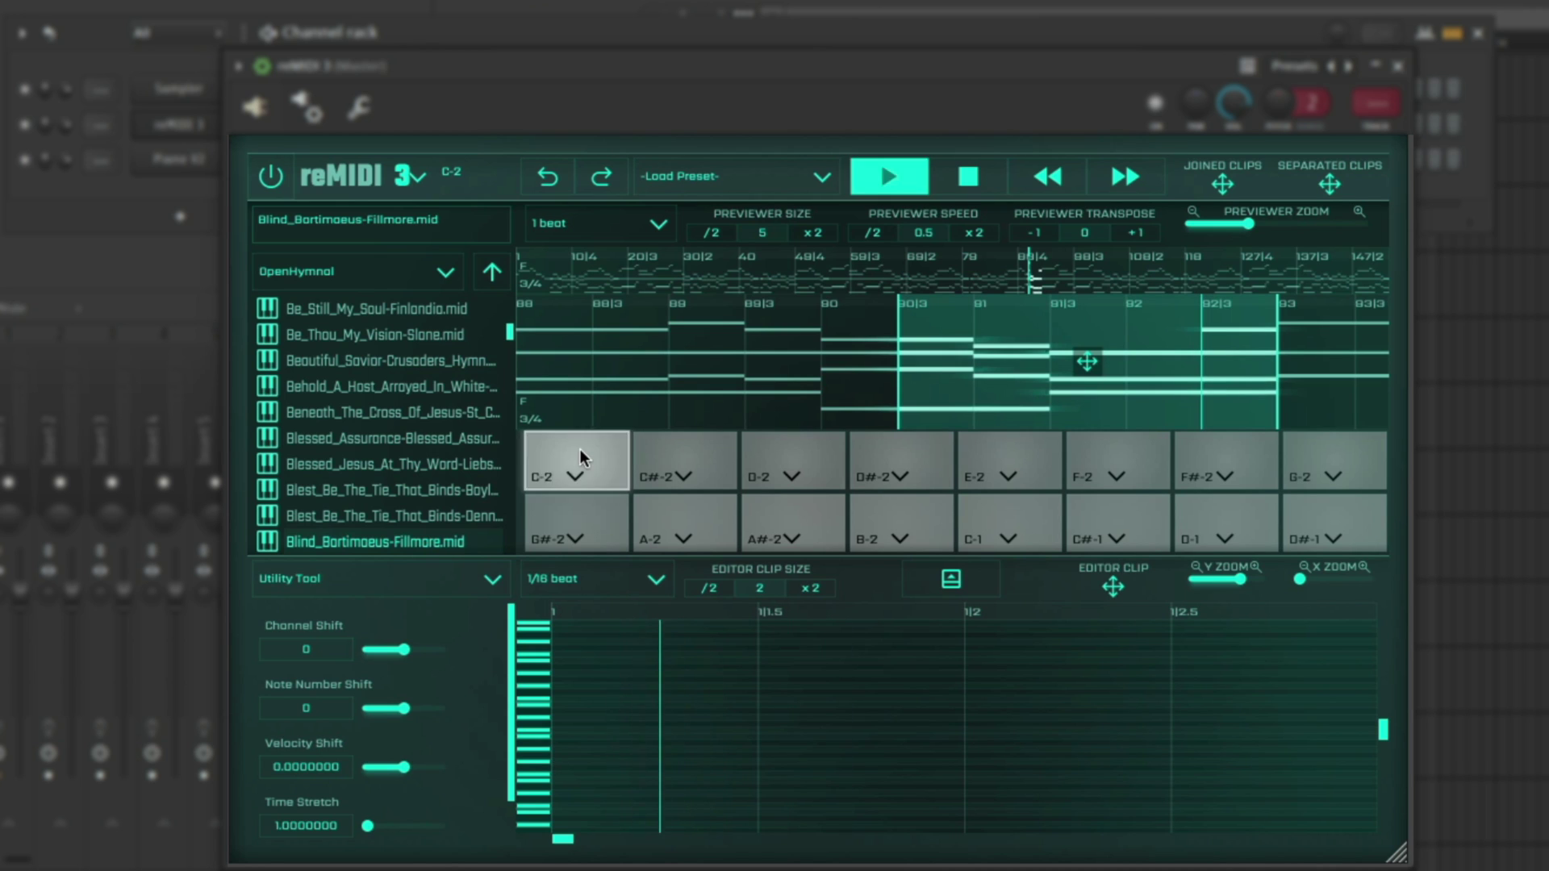
double_click(557, 754)
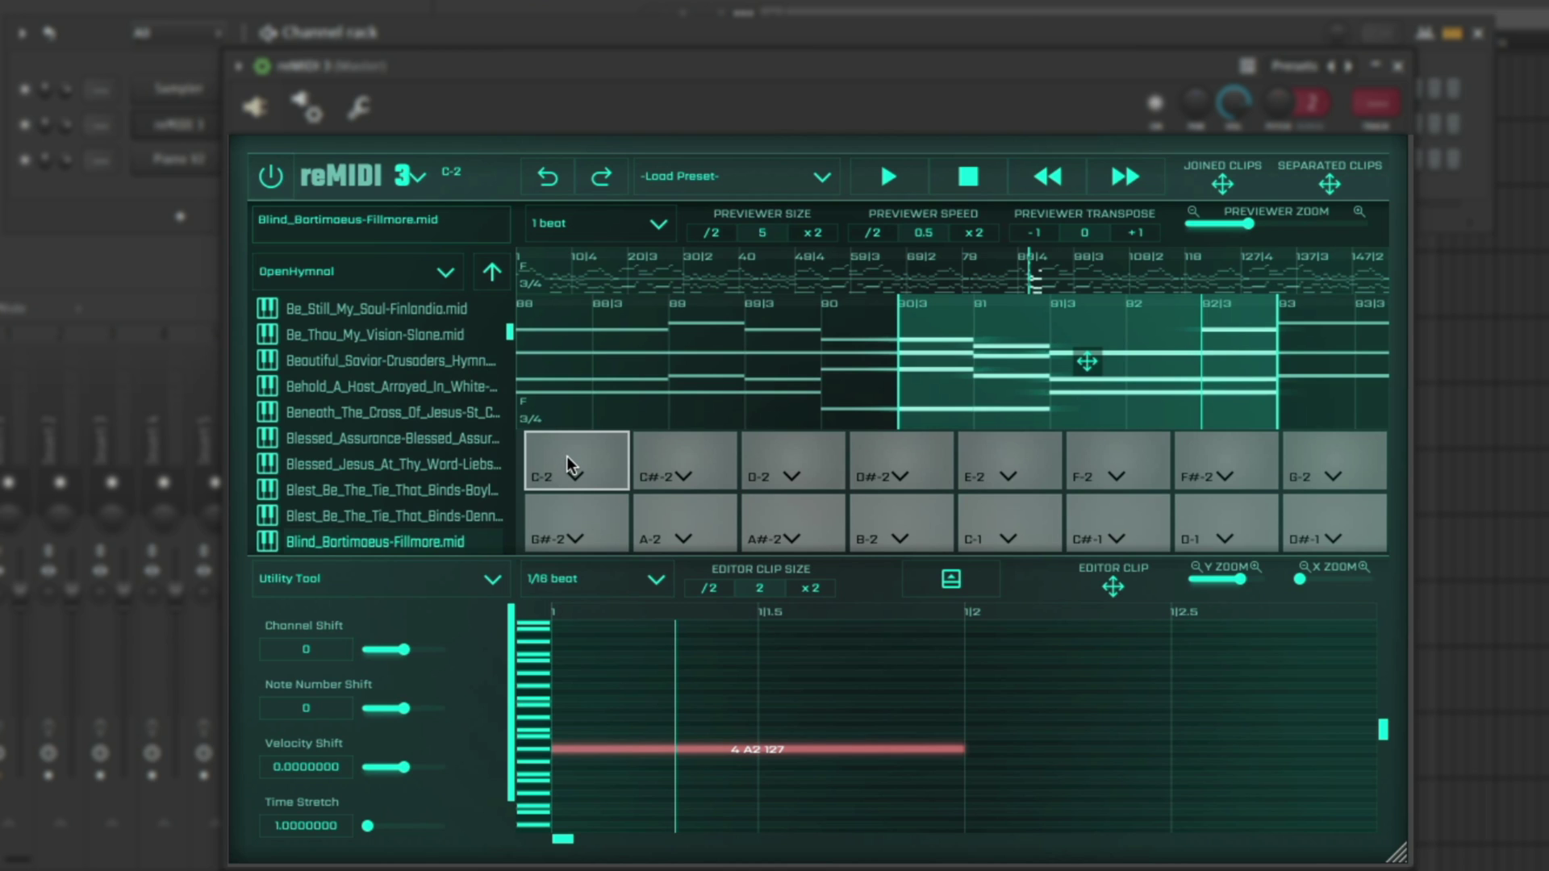
key("space")
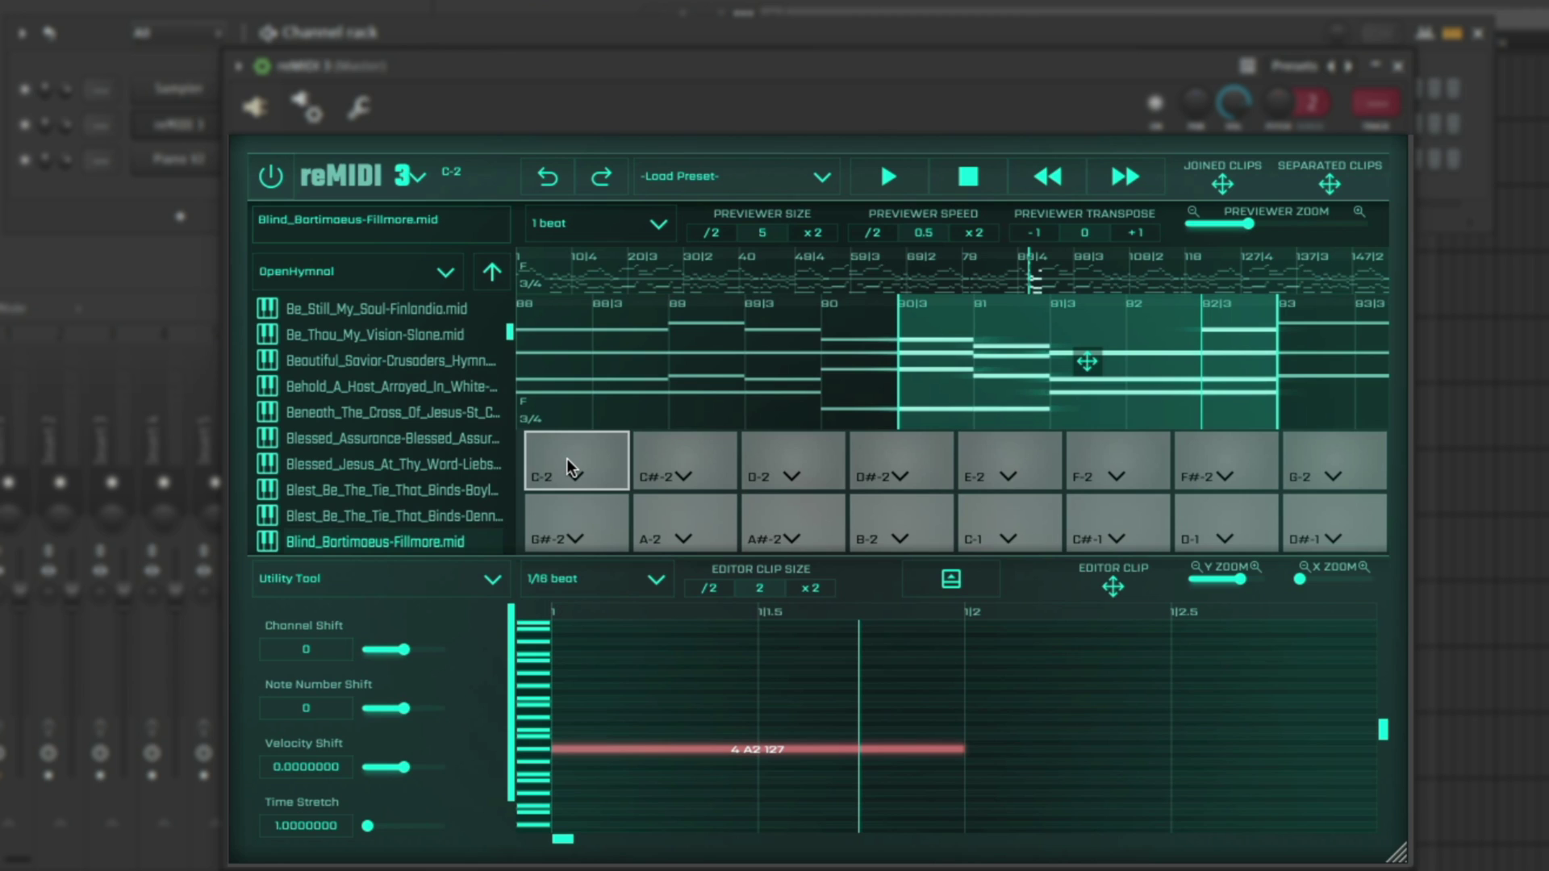
left_click(567, 447)
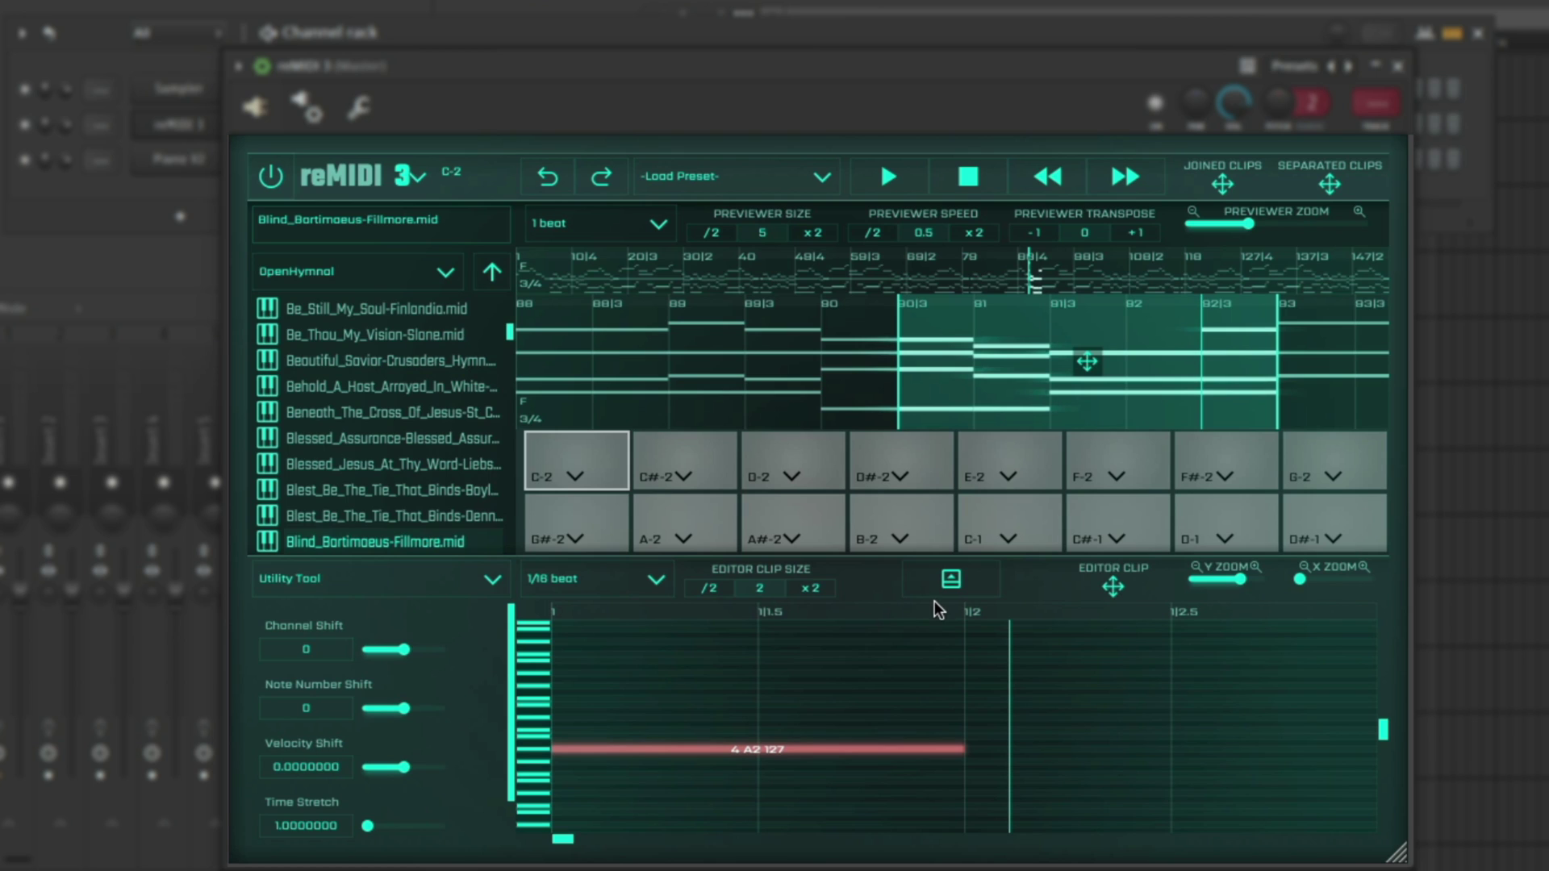
- Set Editor Clip Size to 8 and stretch the A2 note to end at bar 2
left_click(809, 588)
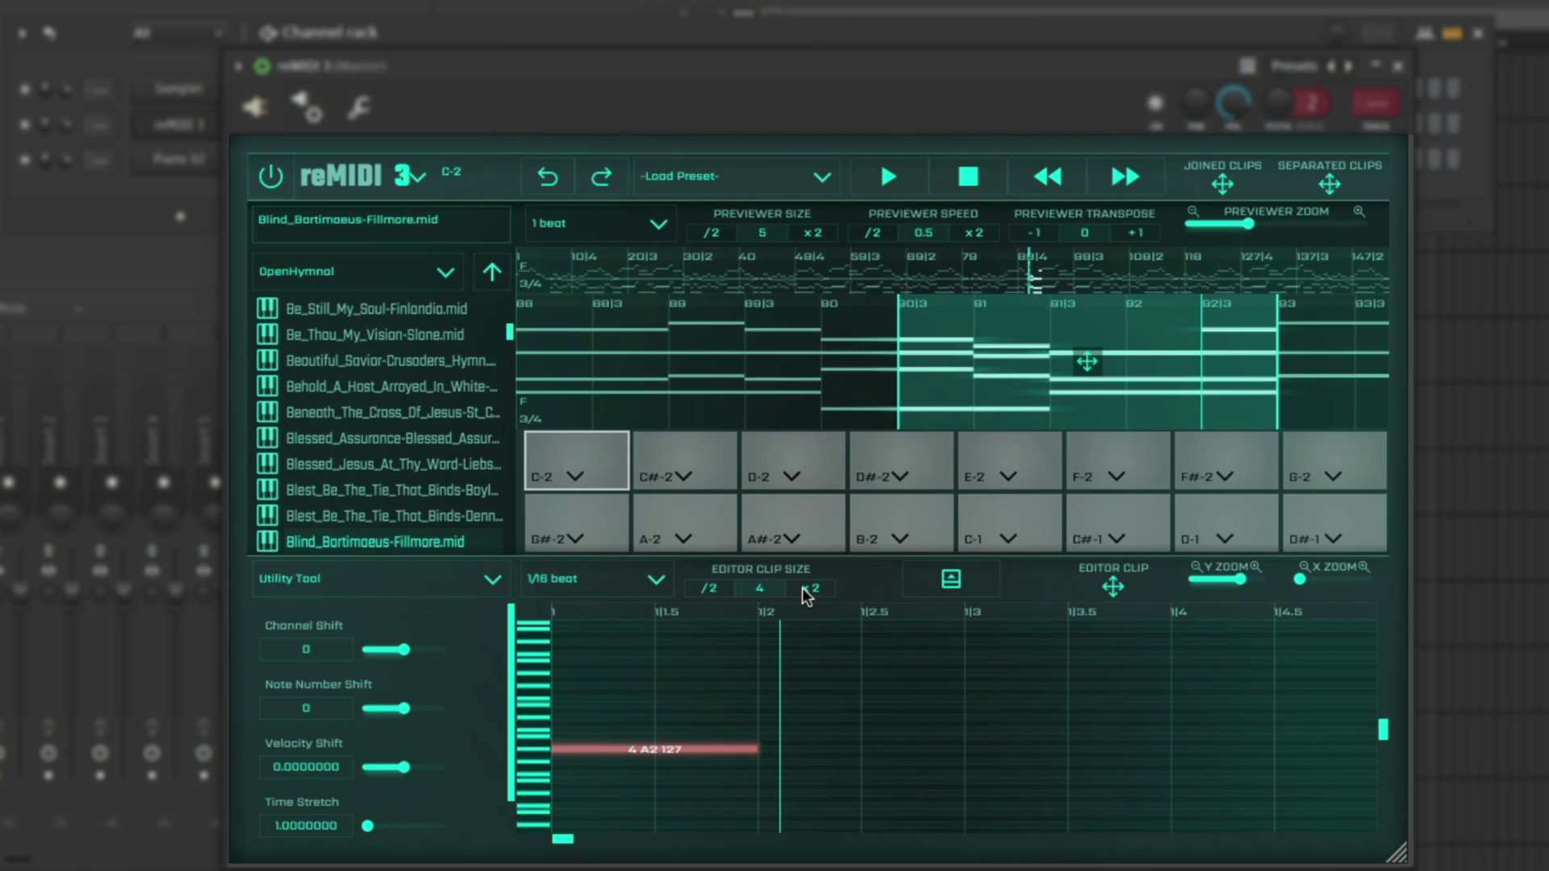
left_click(804, 588)
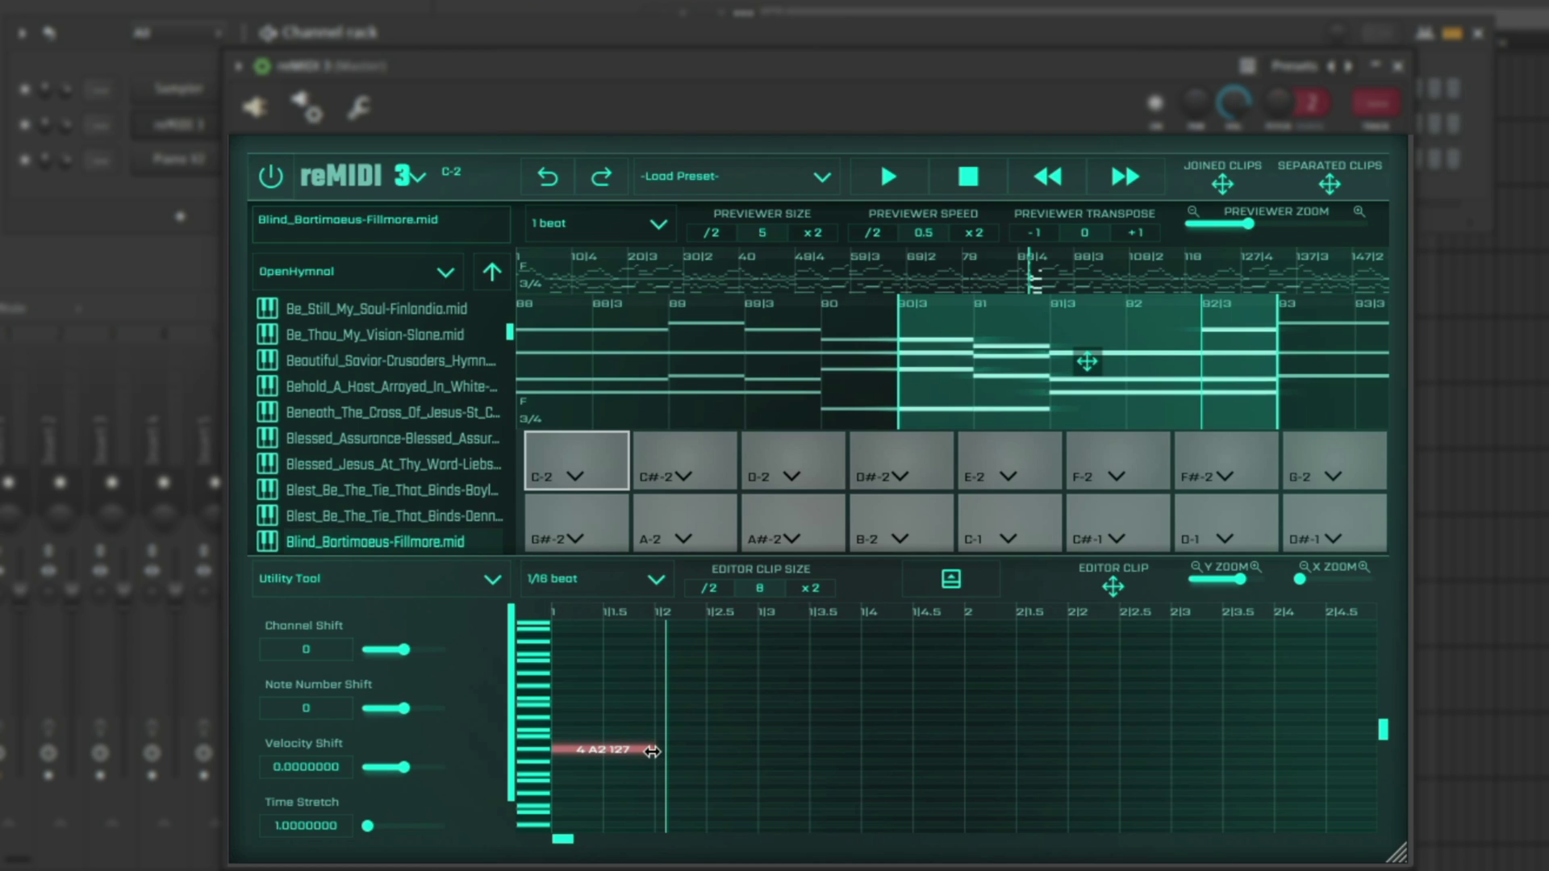
left_click_drag(651, 751, 960, 804)
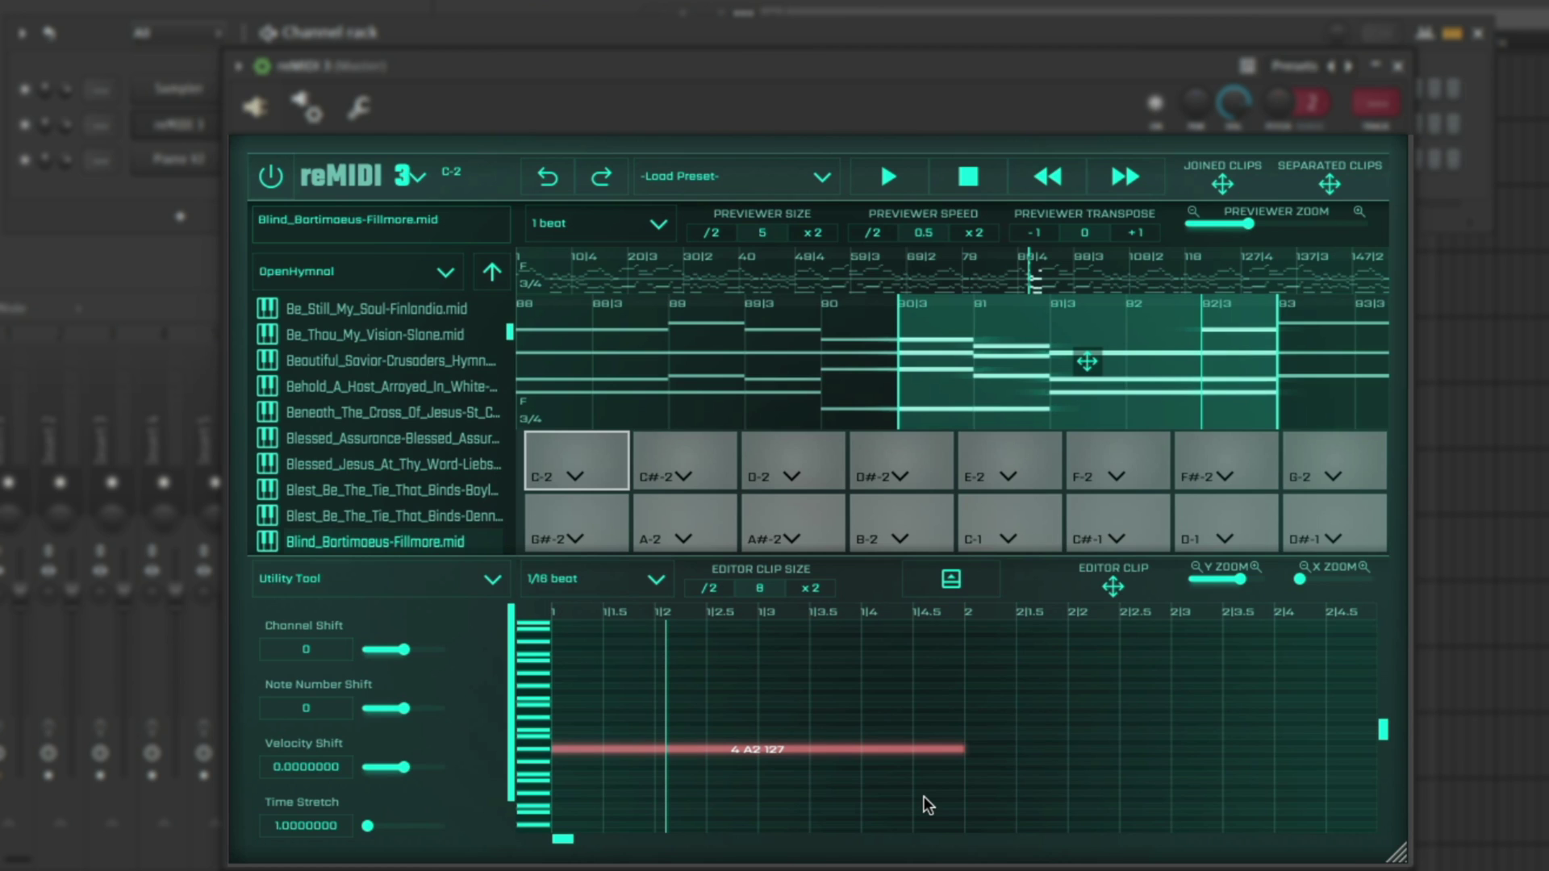
left_click(573, 450)
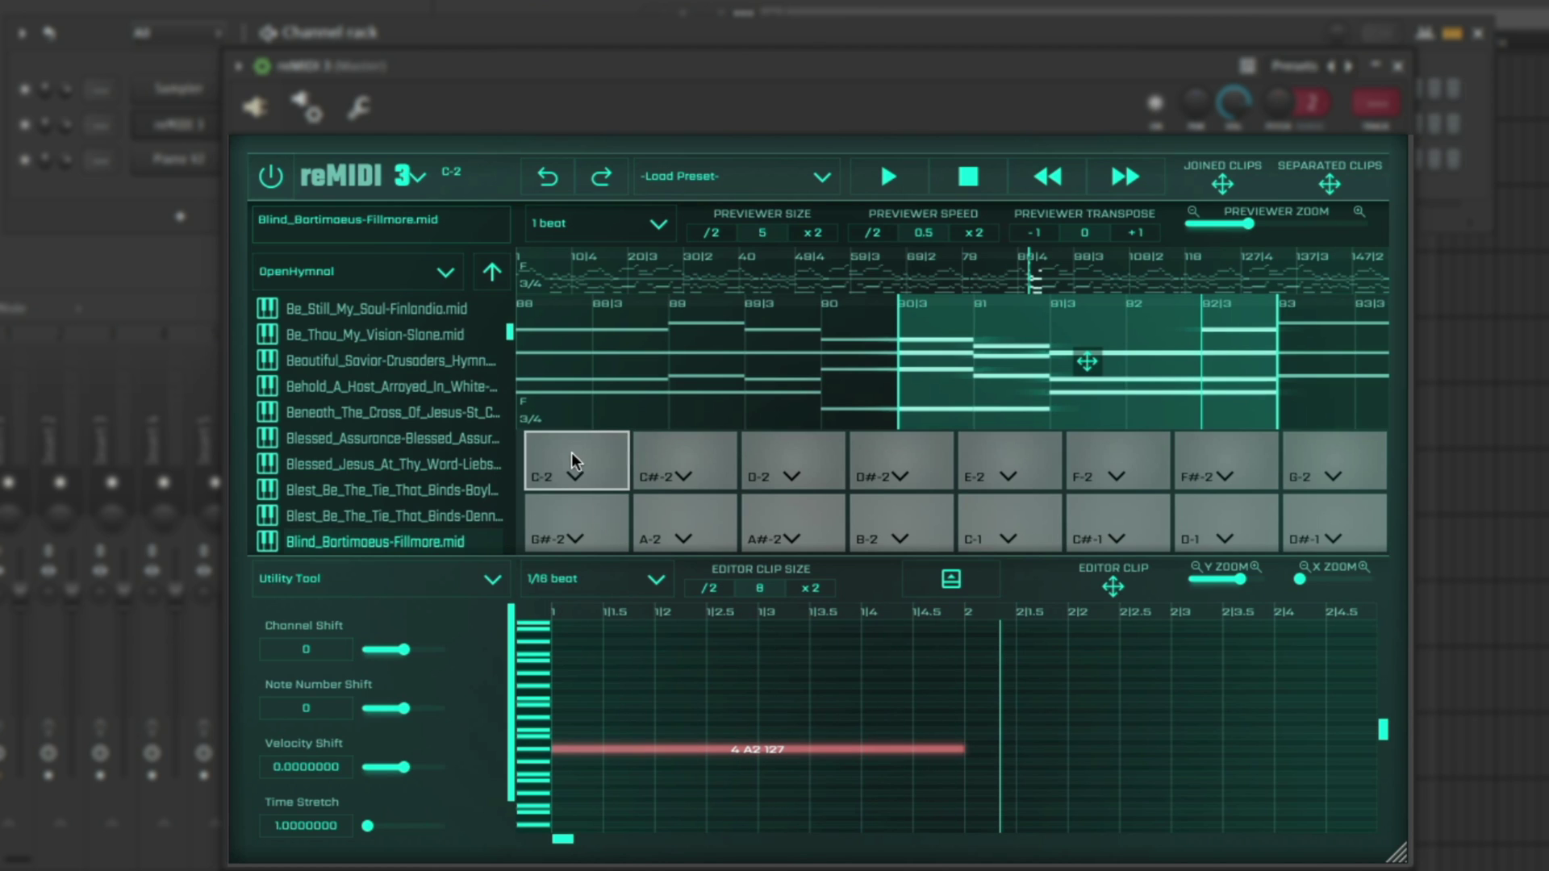
- Add a second note at C3 above the A2 and preview the two notes
double_click(553, 674)
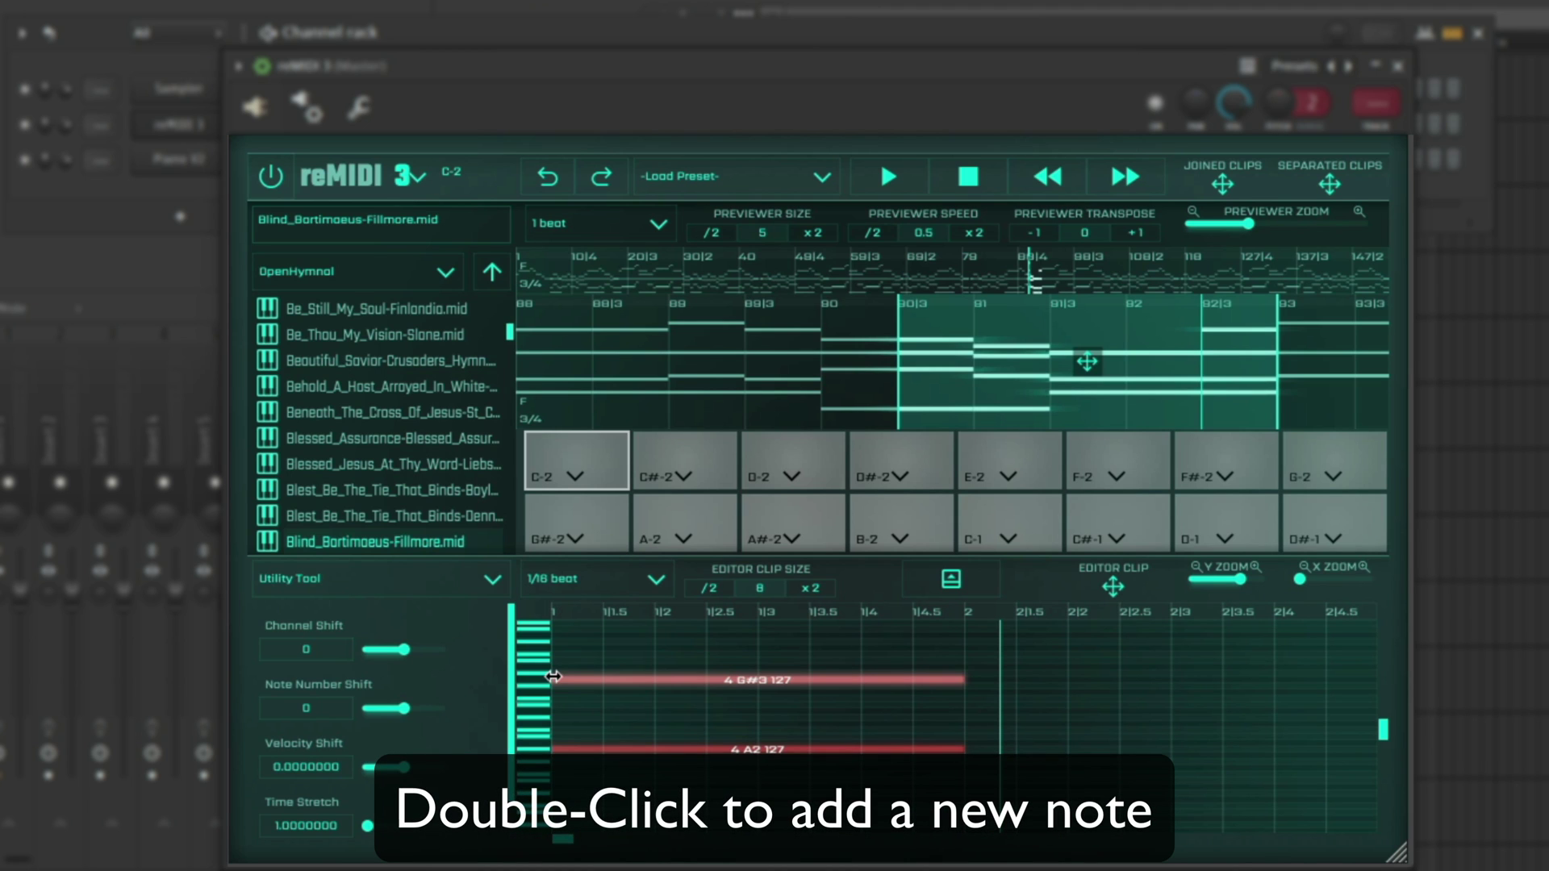
left_click_drag(587, 683, 580, 732)
key("space")
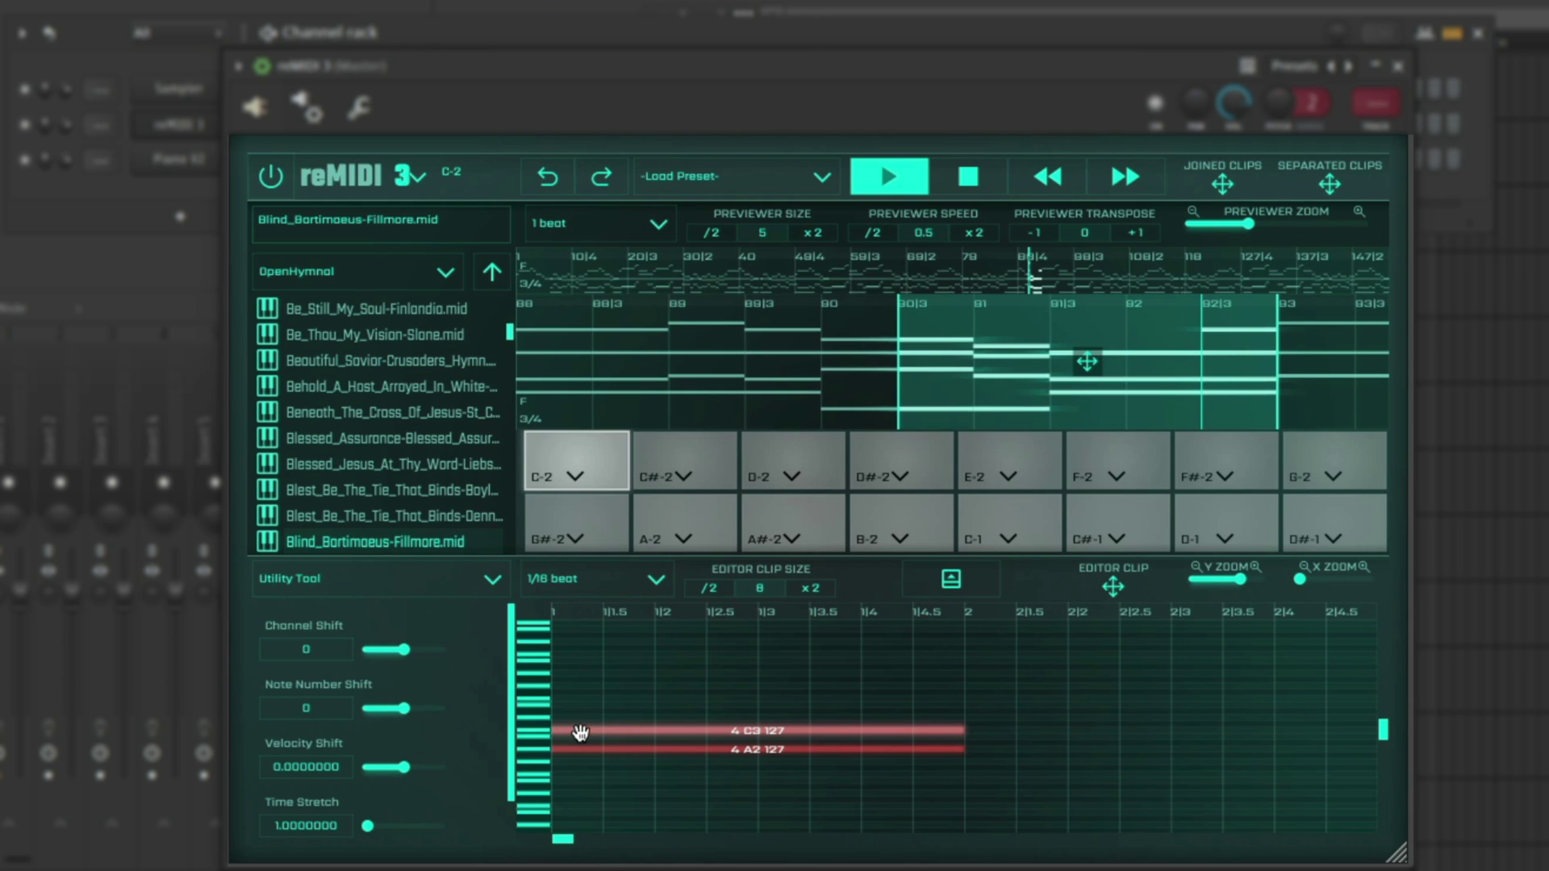
key("space")
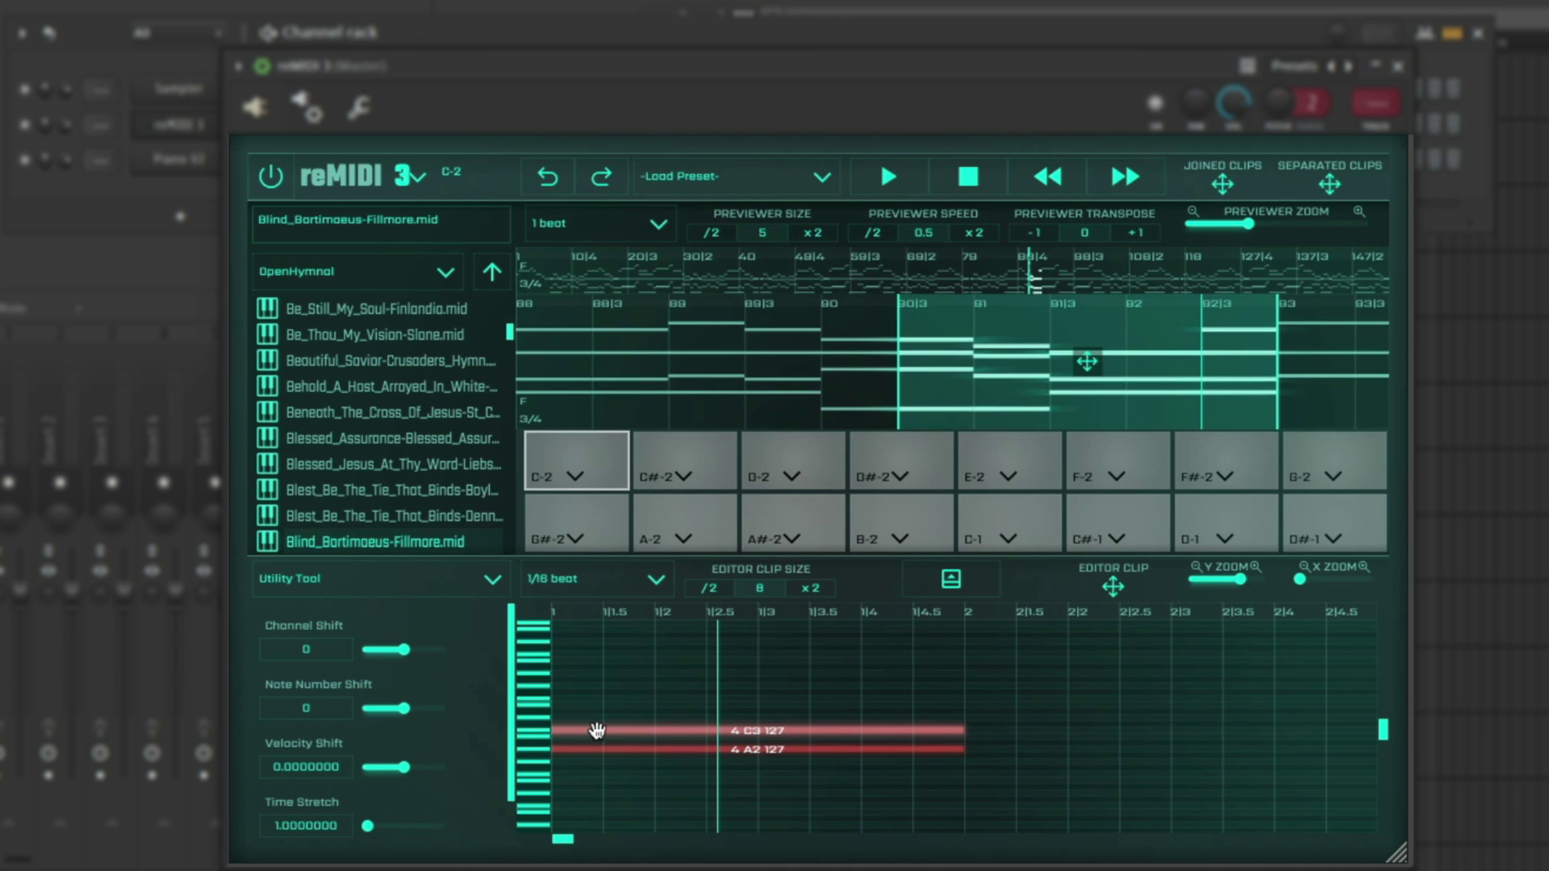
- Transpose the C3 note up 12 semitones to C4 and hear it over A2
right_click(597, 730)
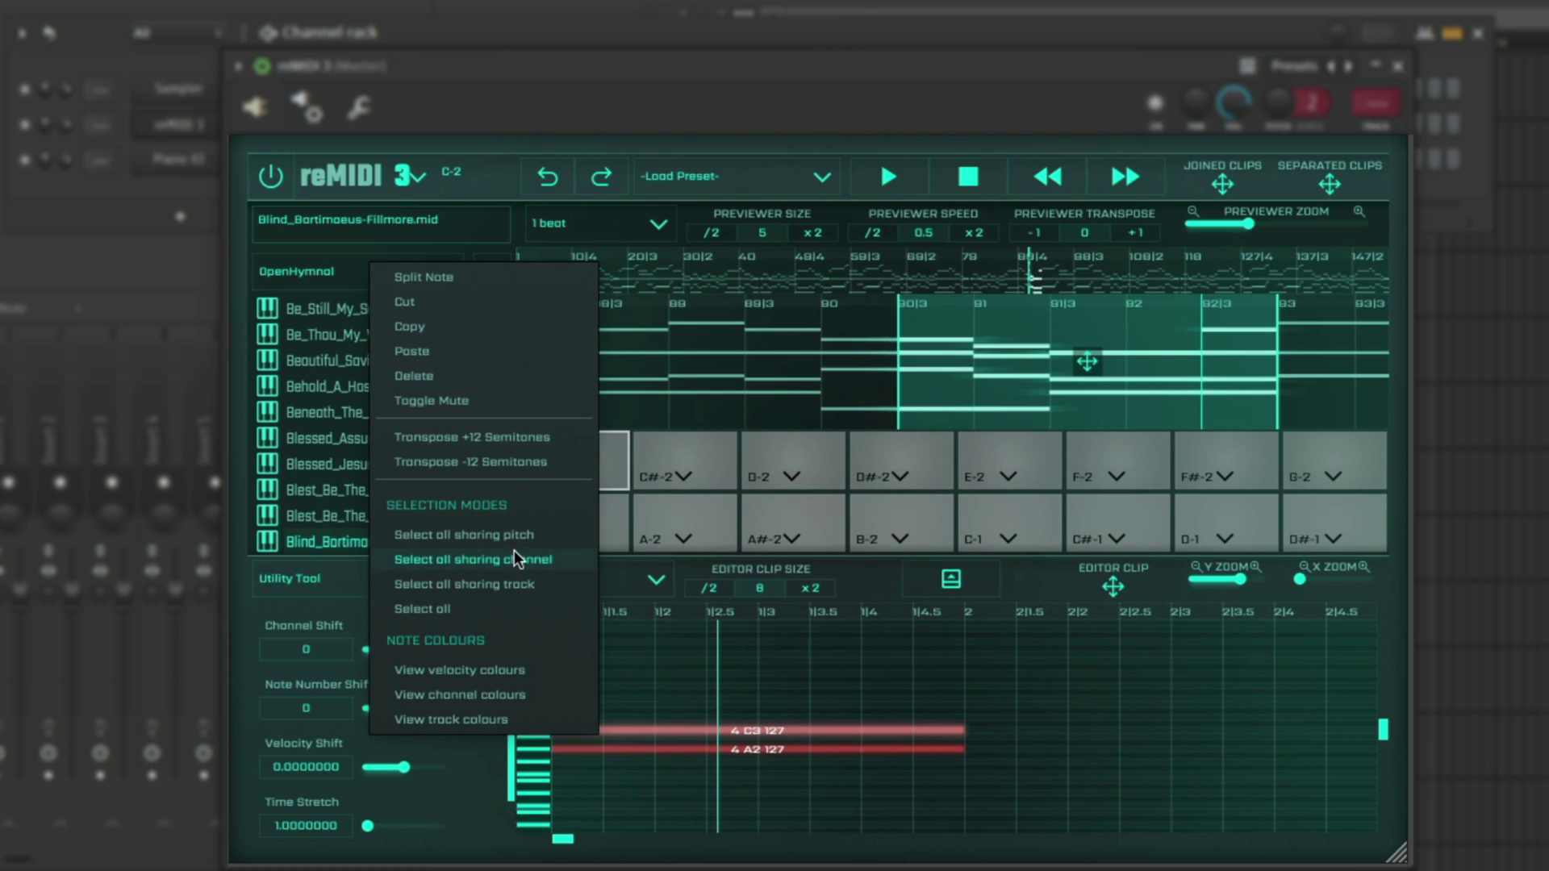
left_click(486, 436)
key("space")
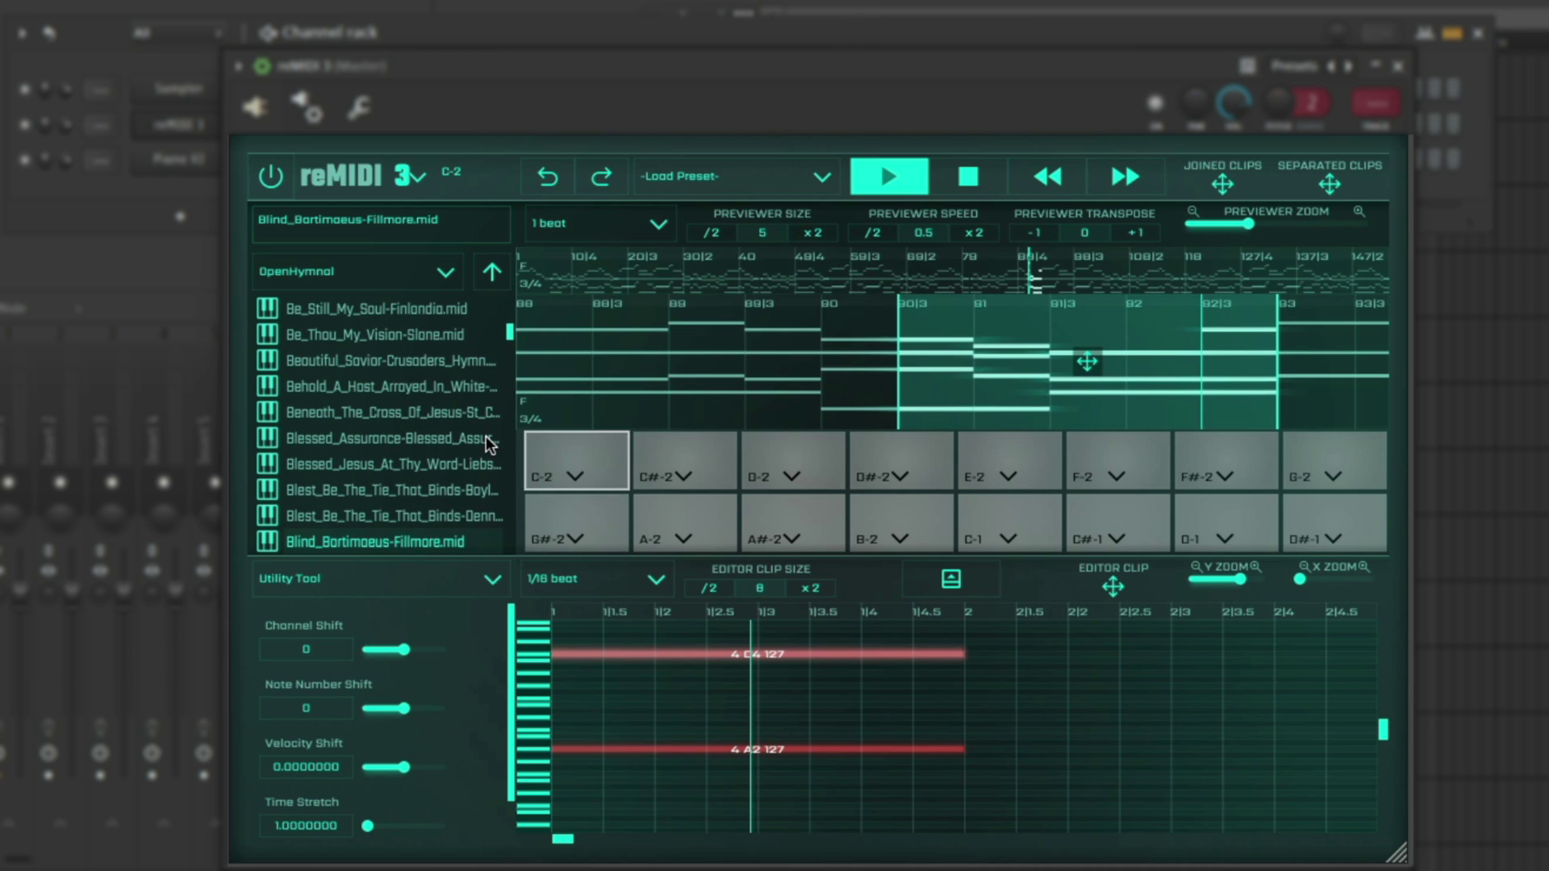
key("space")
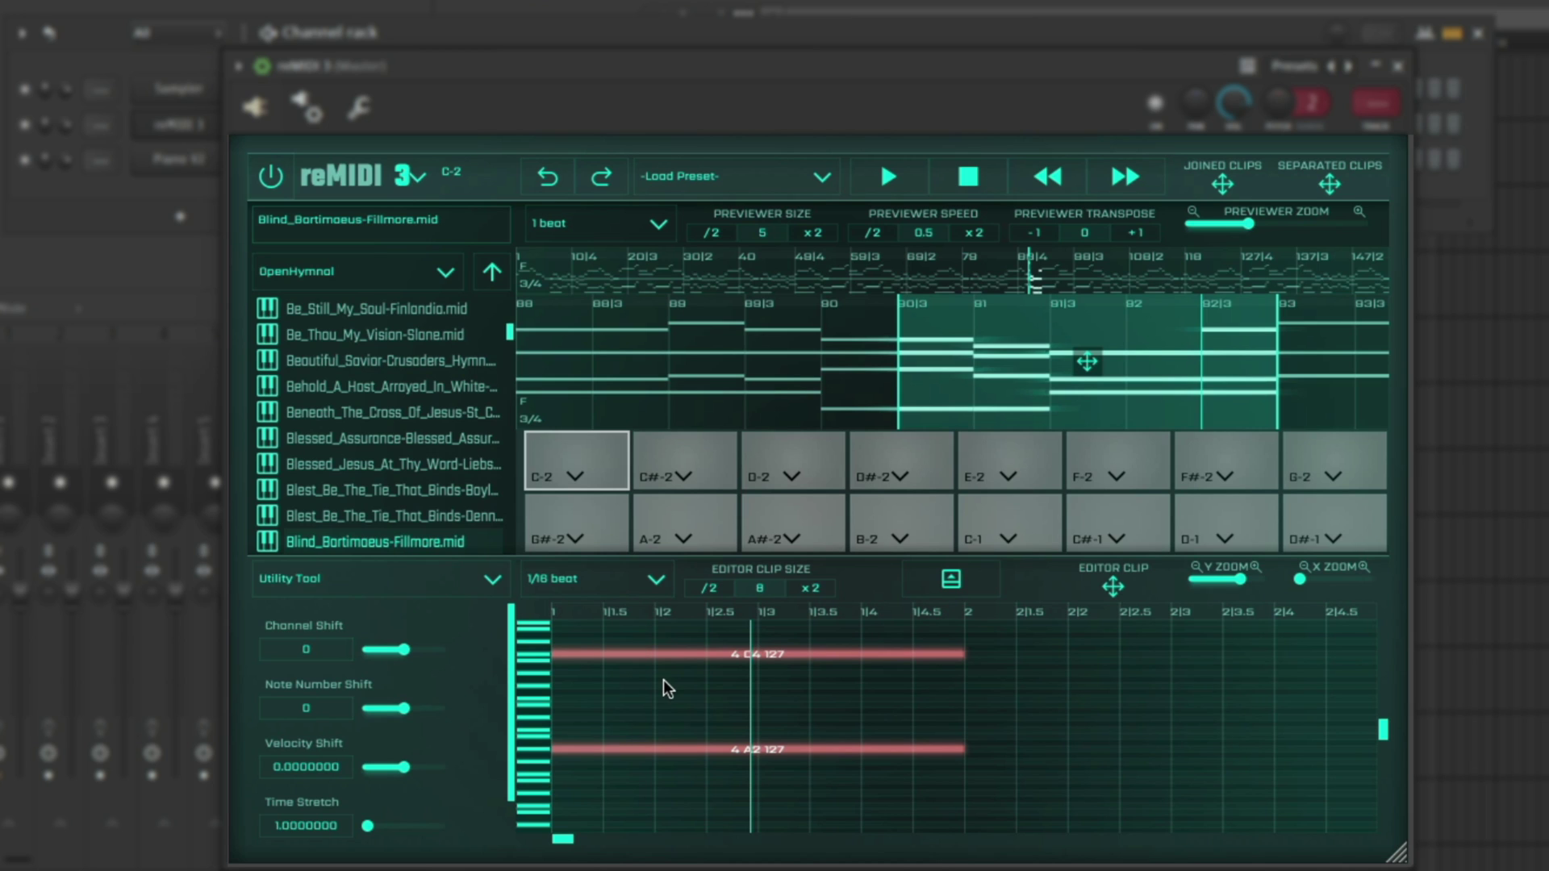
- Switch reMIDI 3 to the Harmony Tool, leaving Neo-Soul Set as the voicing set
left_click(483, 576)
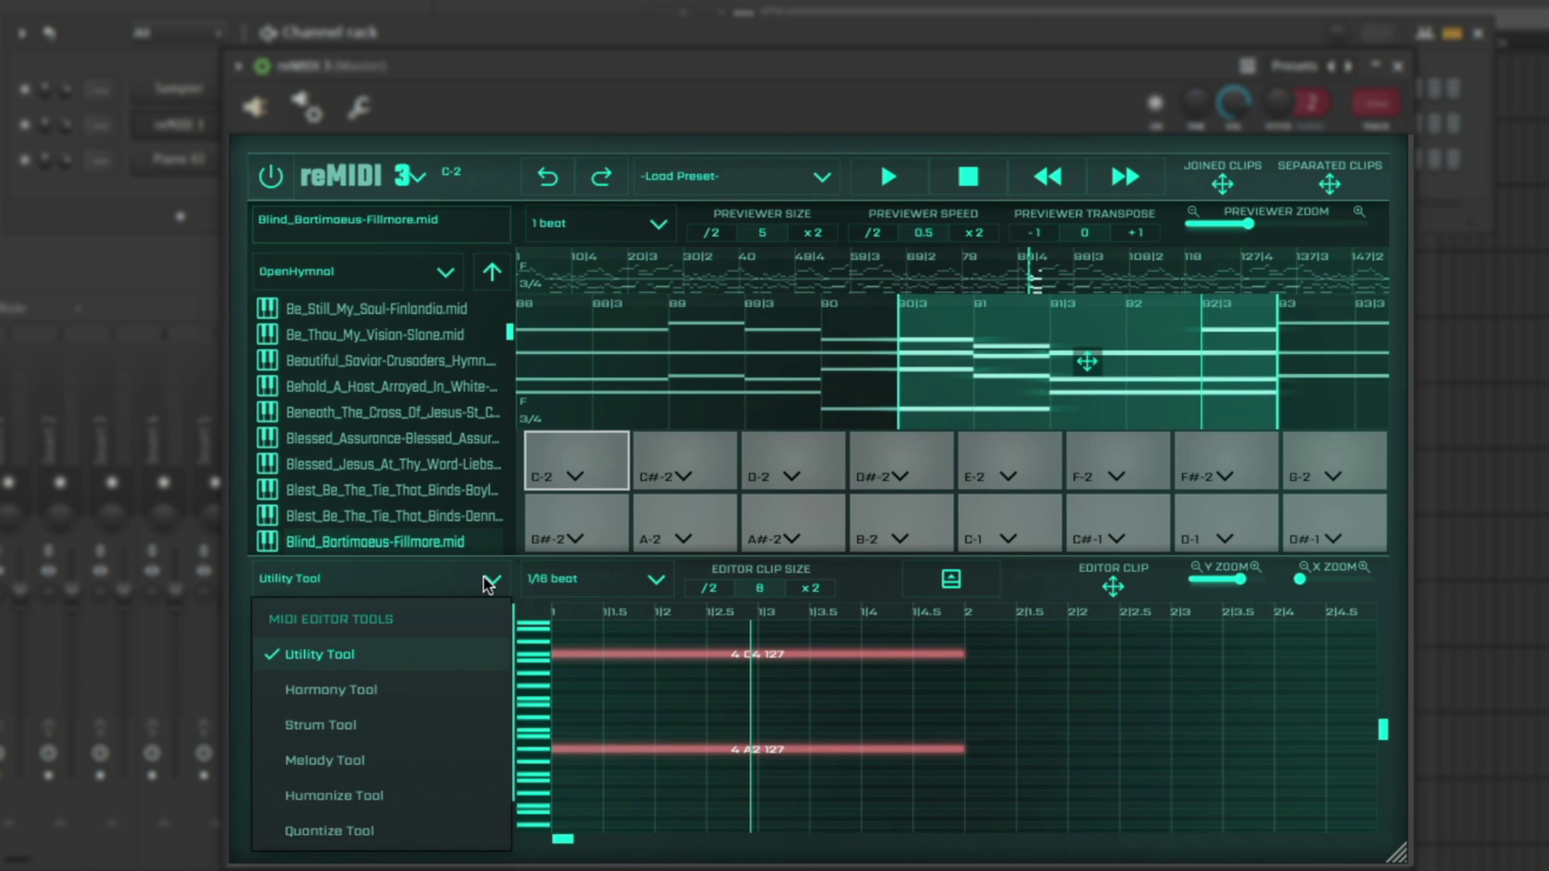
left_click(370, 692)
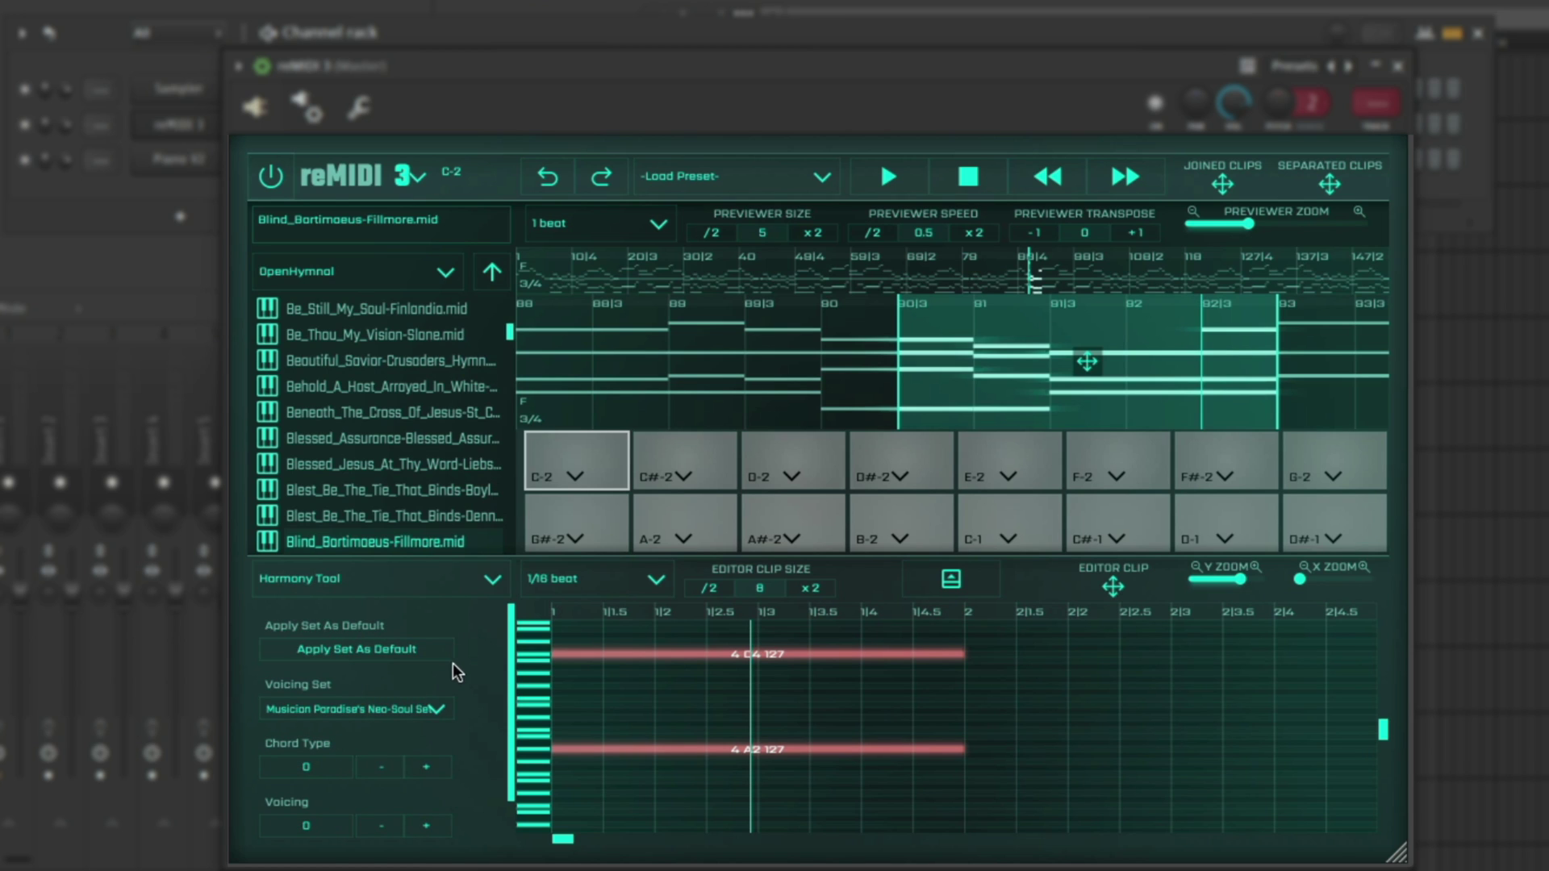
left_click(437, 709)
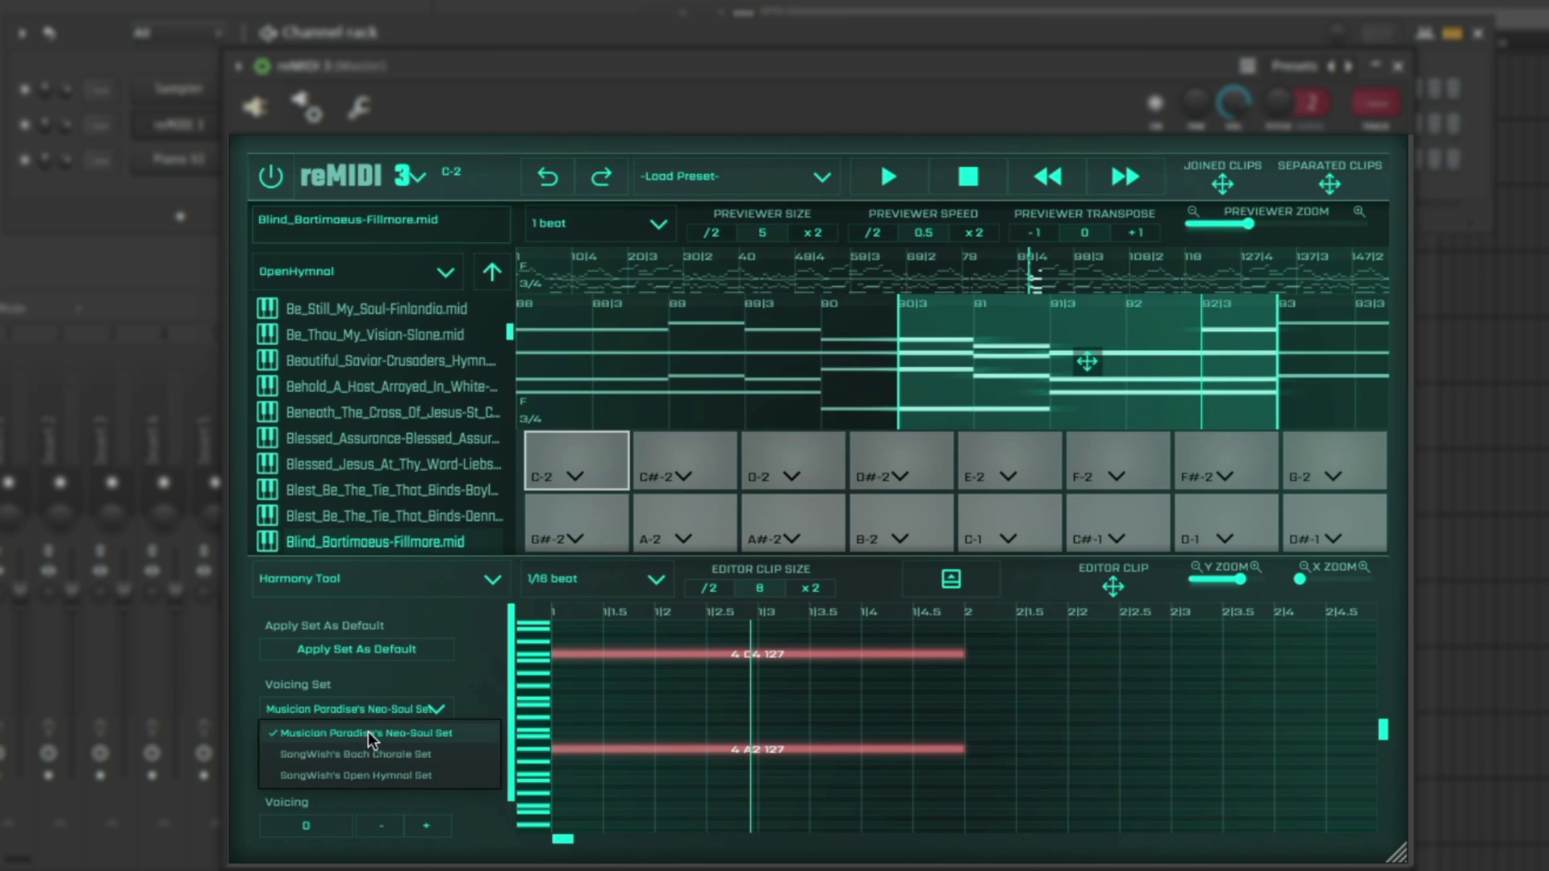
left_click(389, 734)
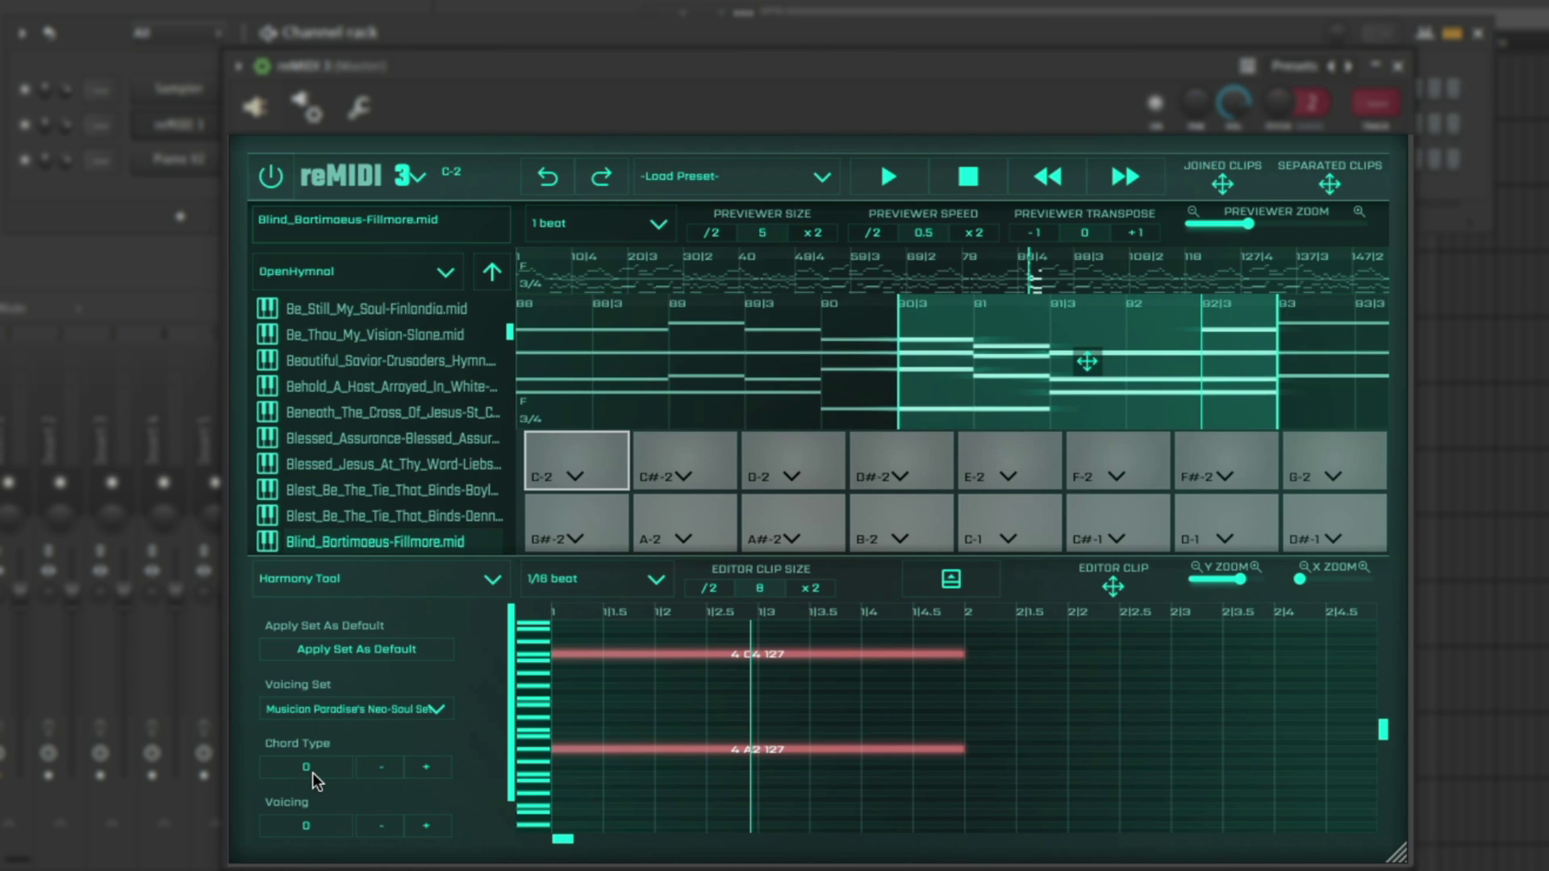
- Raise Chord Type from 0 to 2, yielding A2, E3, G3 and C4, previewing each result
left_click(424, 767)
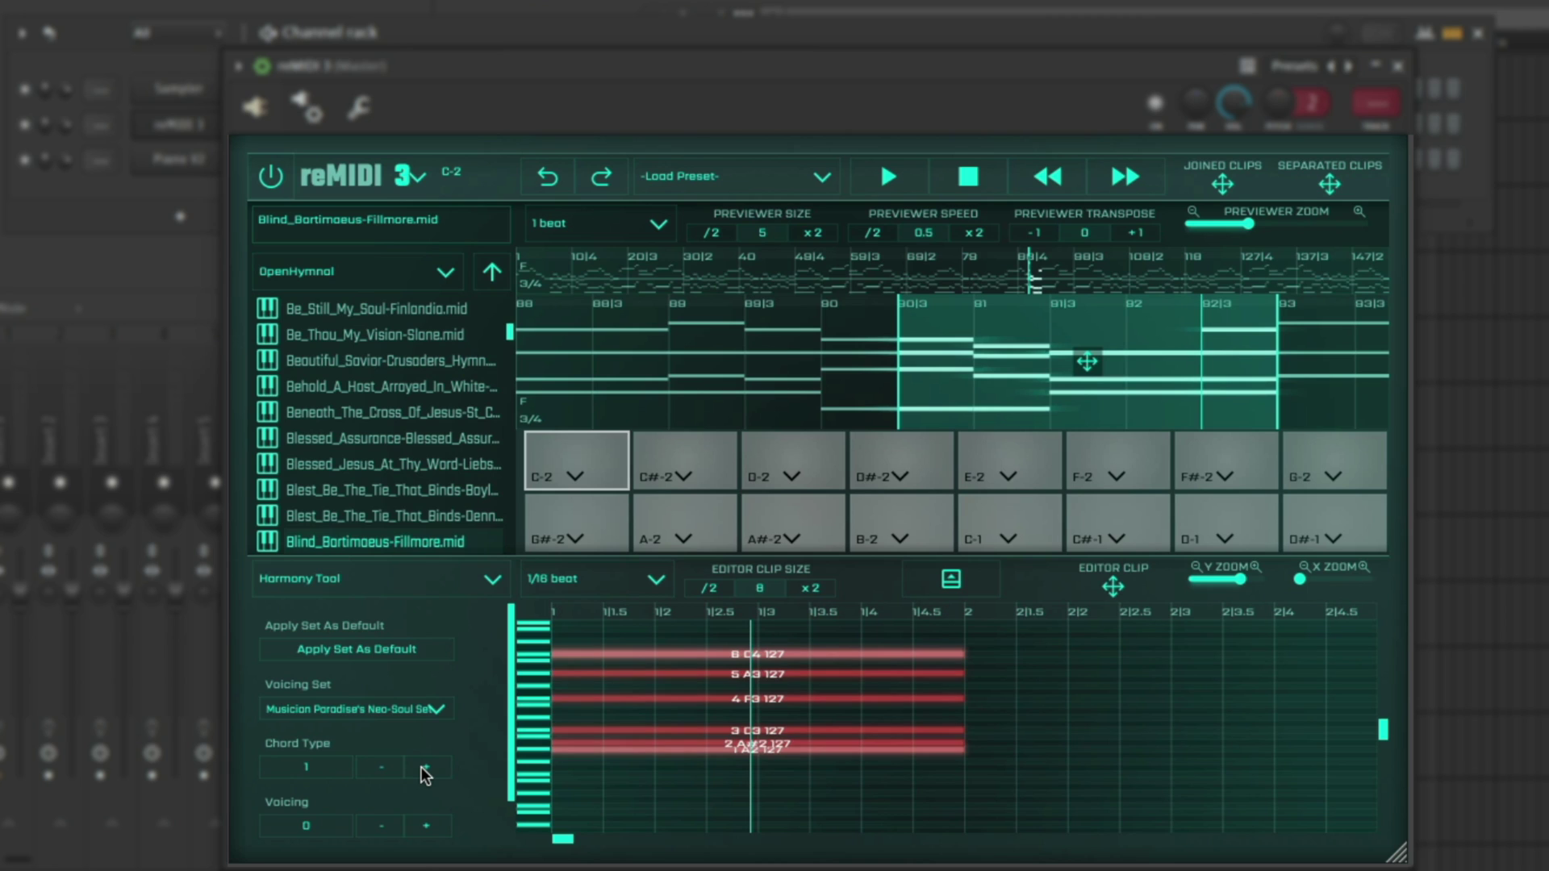
left_click(544, 479)
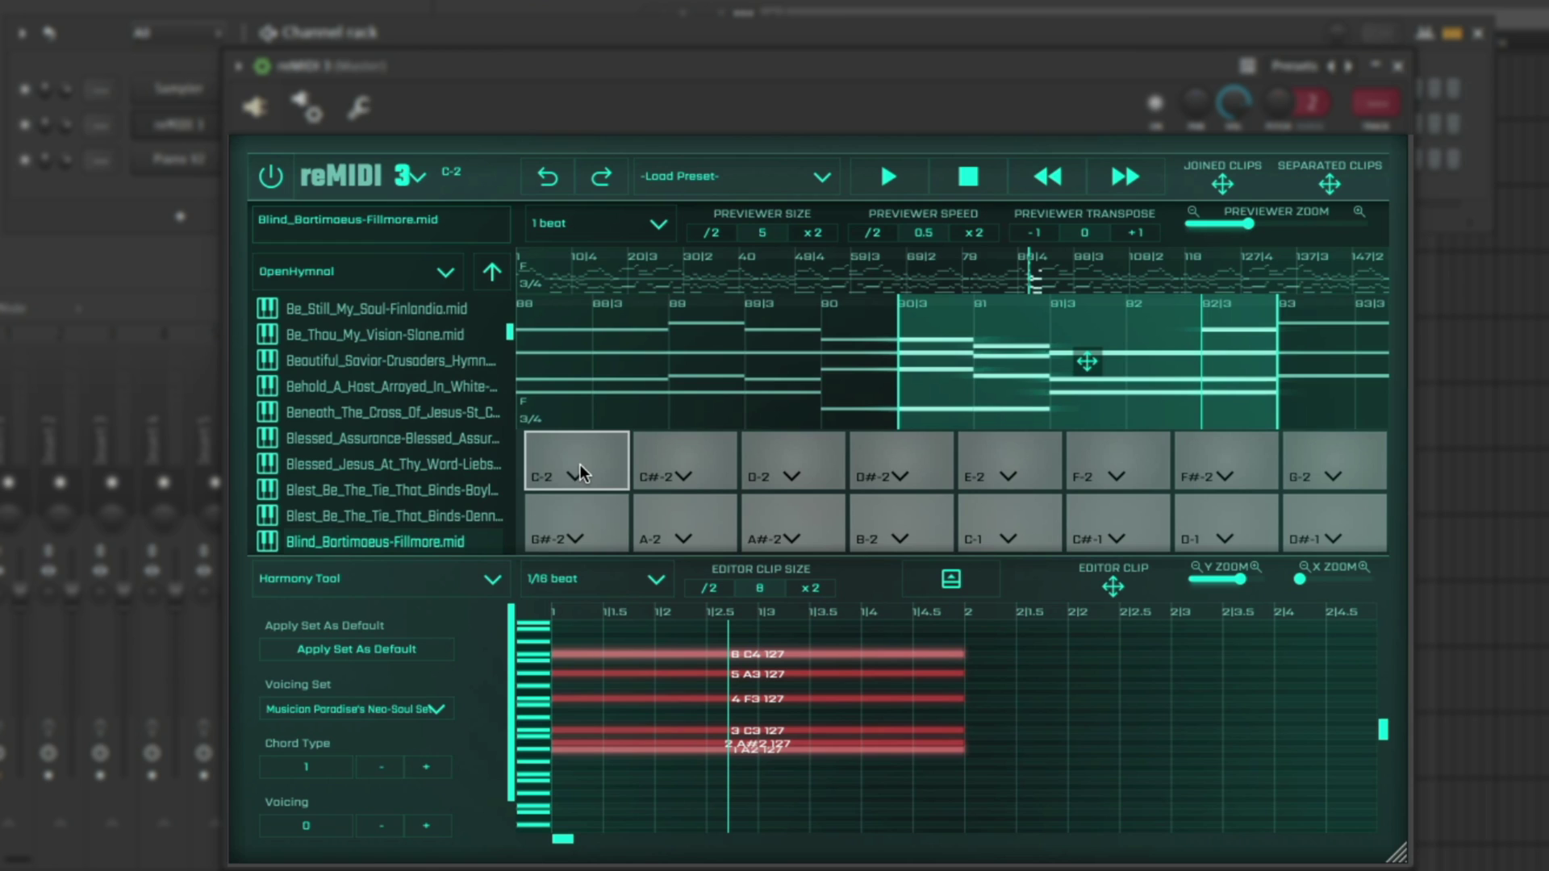
key("space")
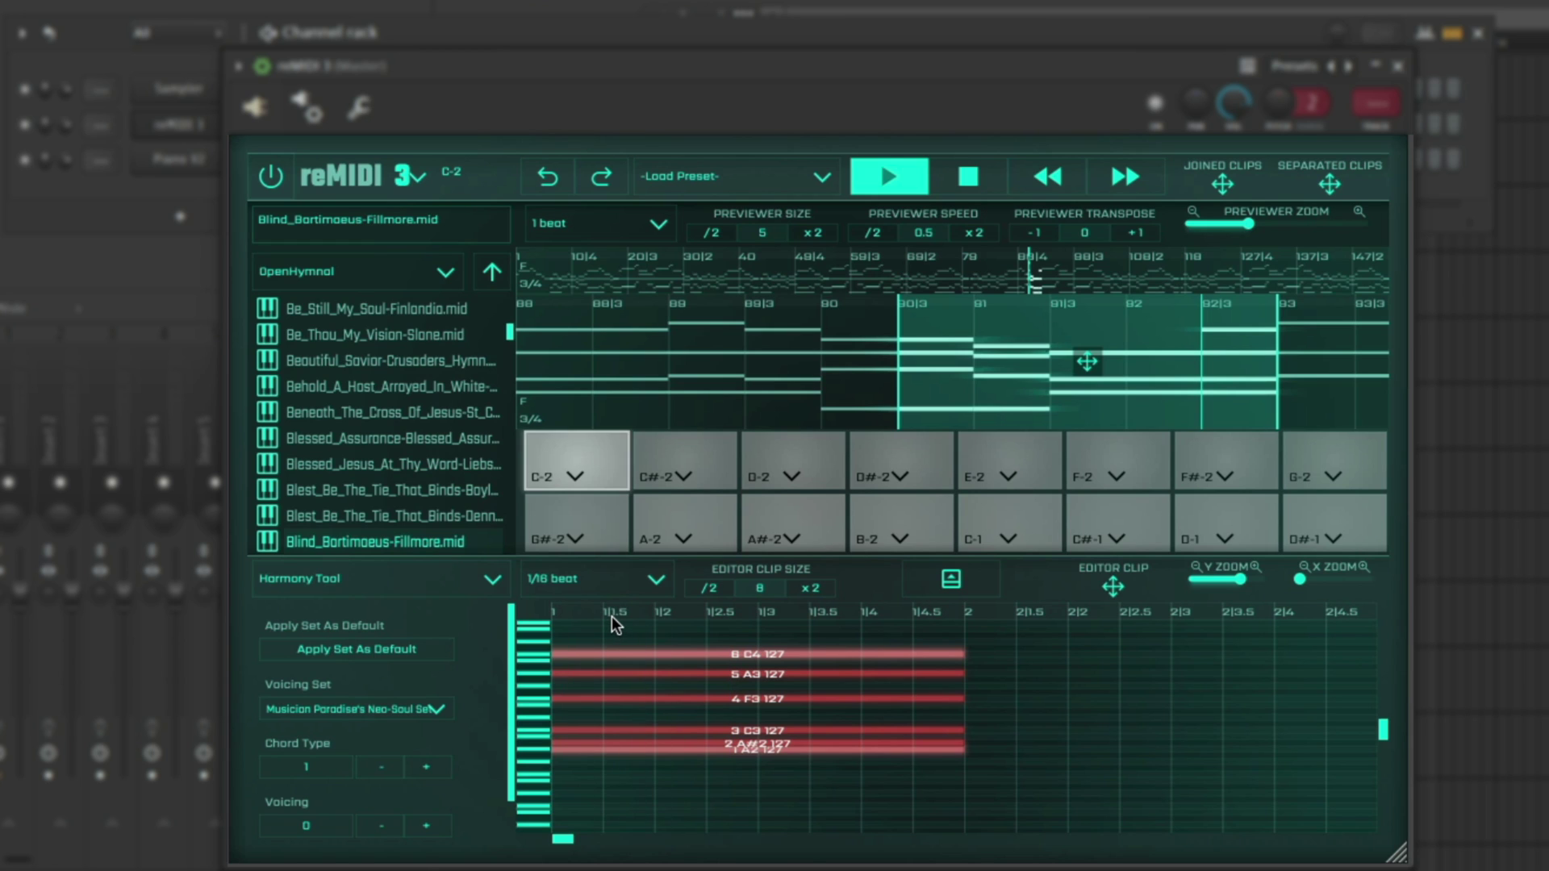
left_click(426, 768)
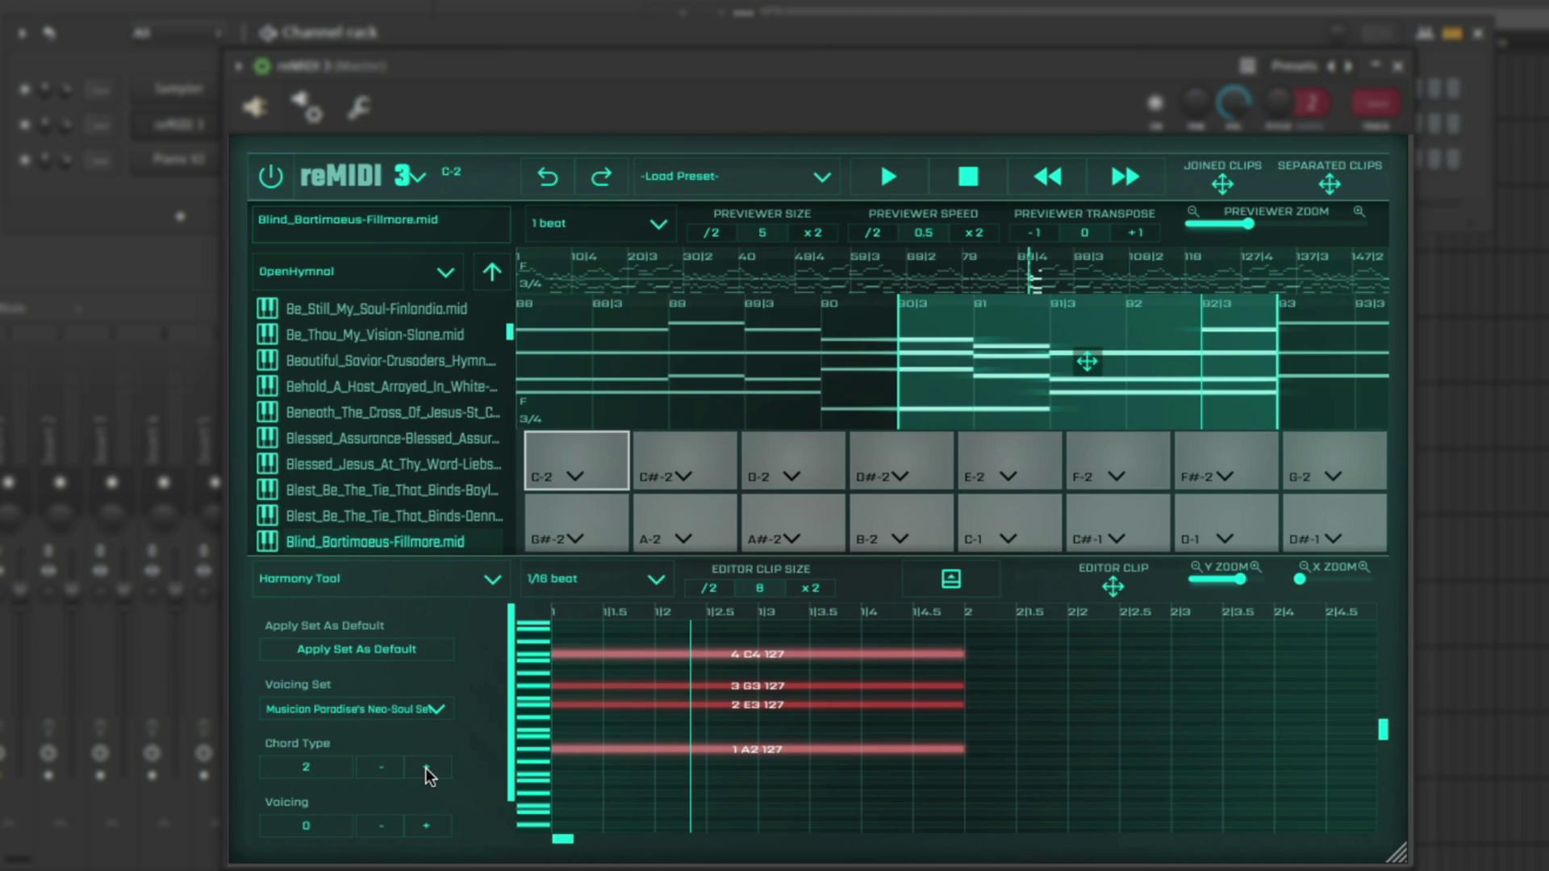
key("space")
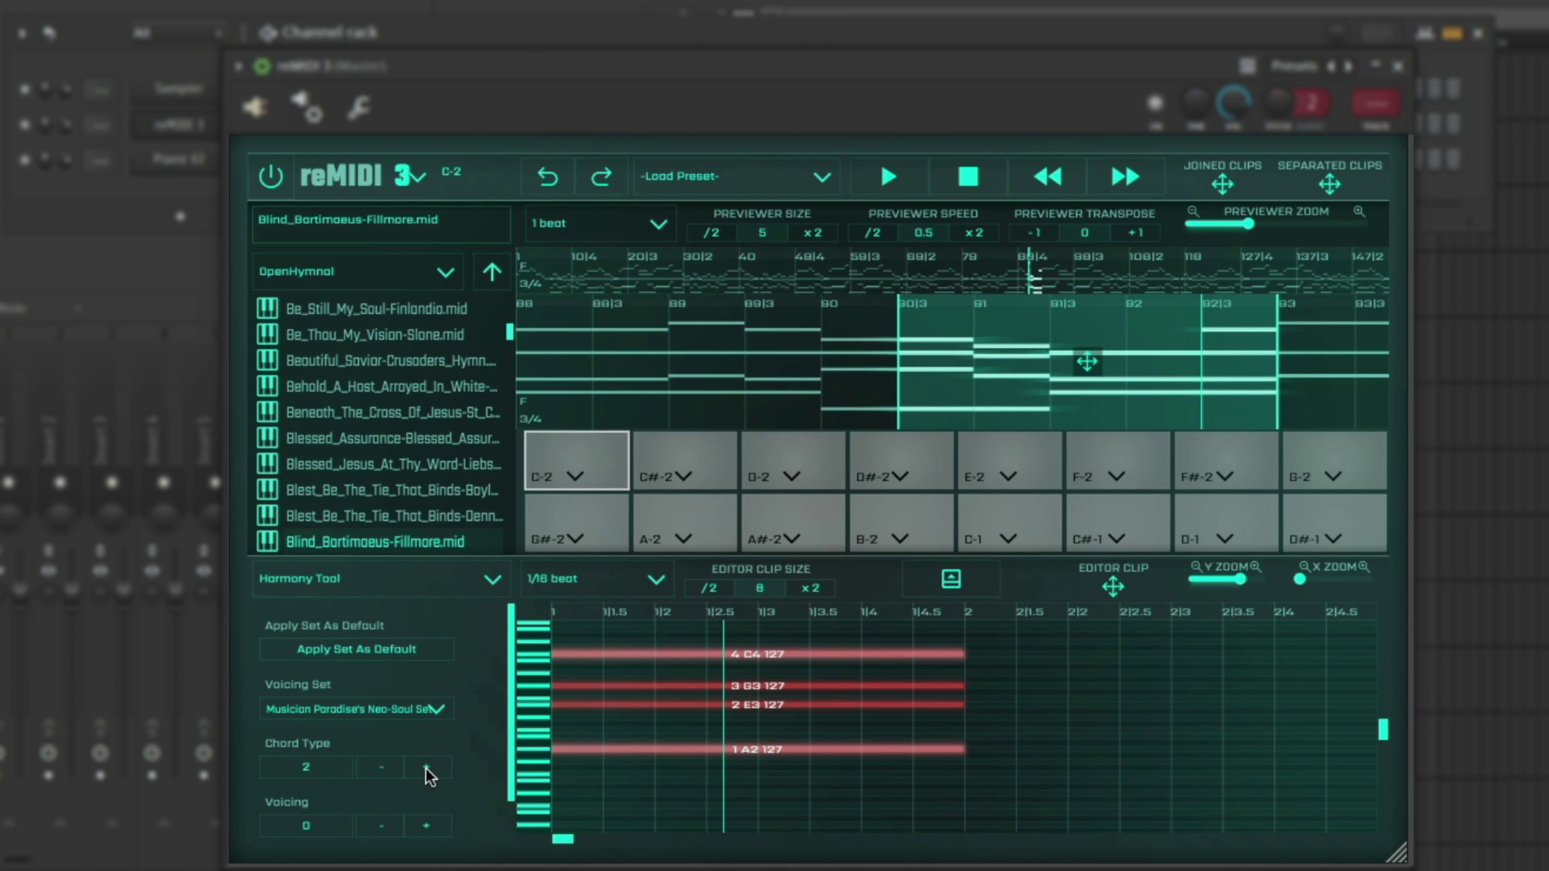
key("space")
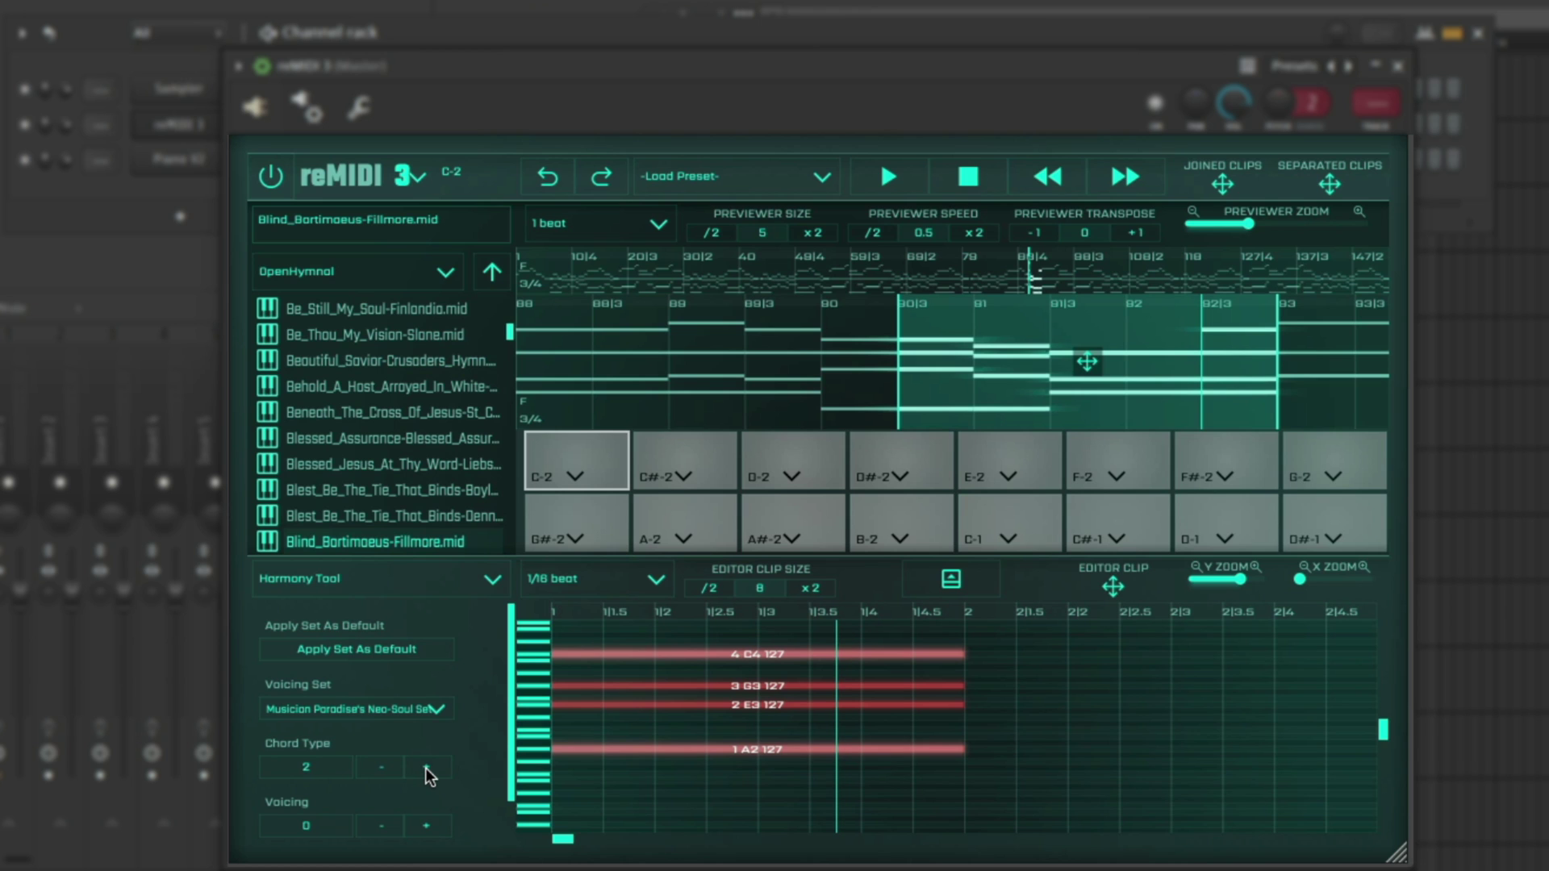
scroll(625, 754, "down", 2)
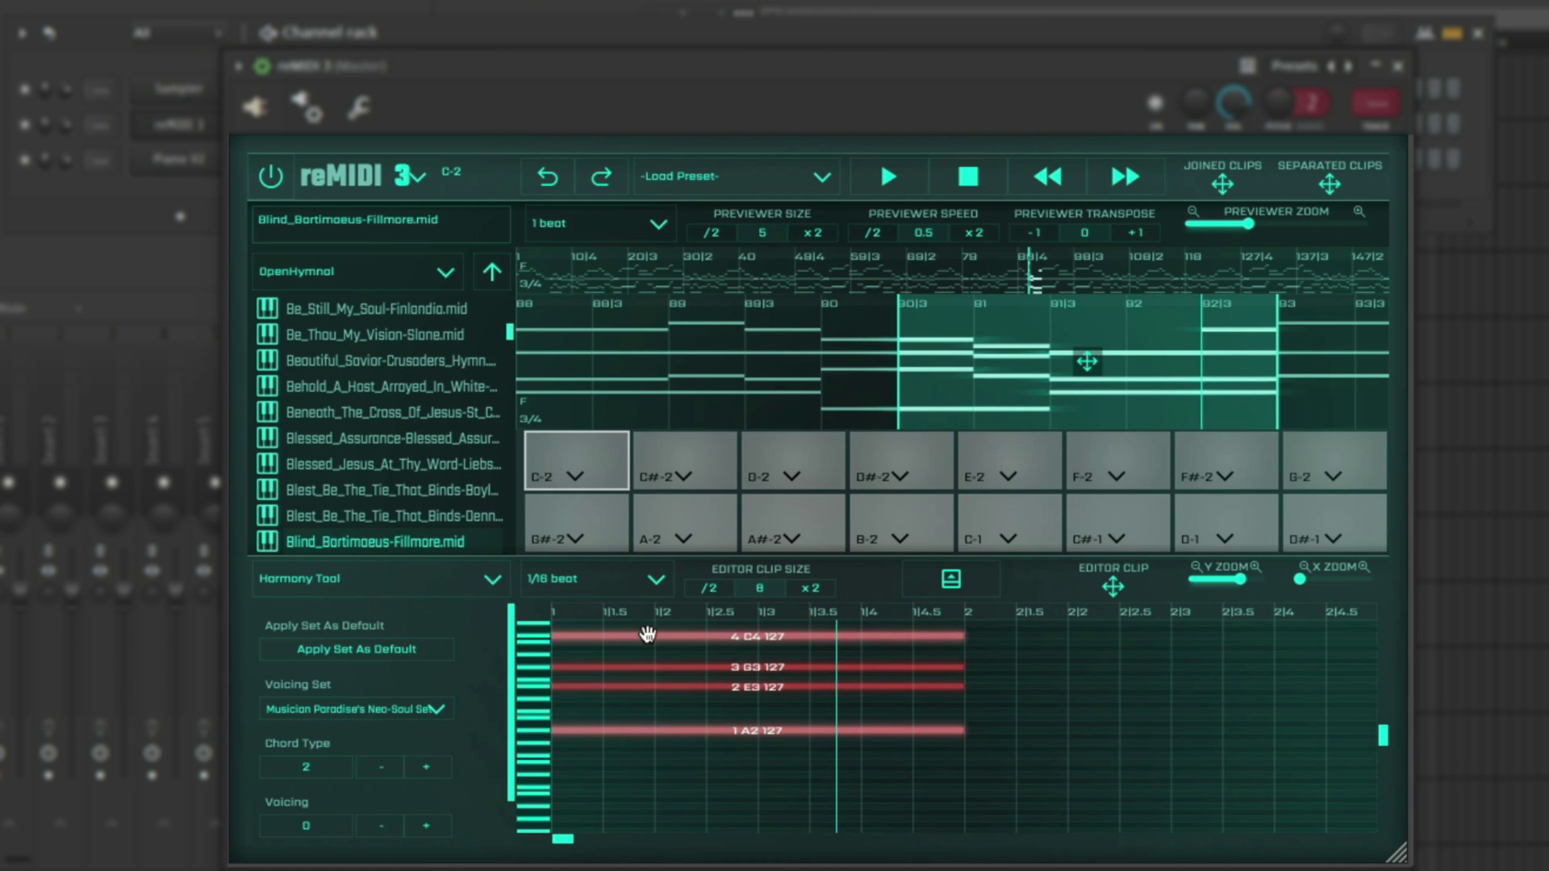
key("space")
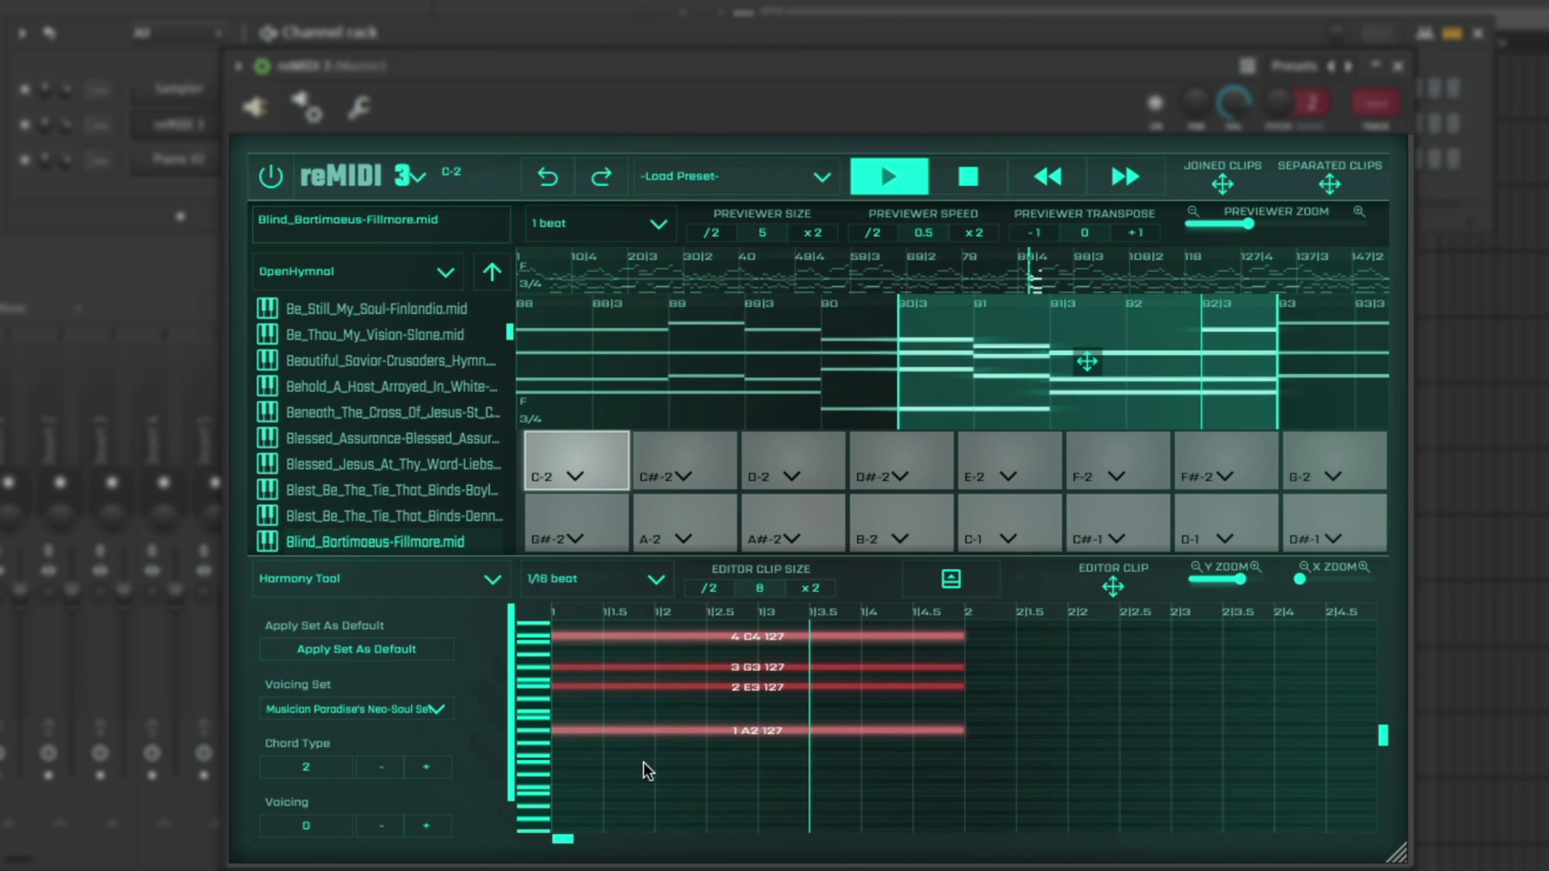
key("space")
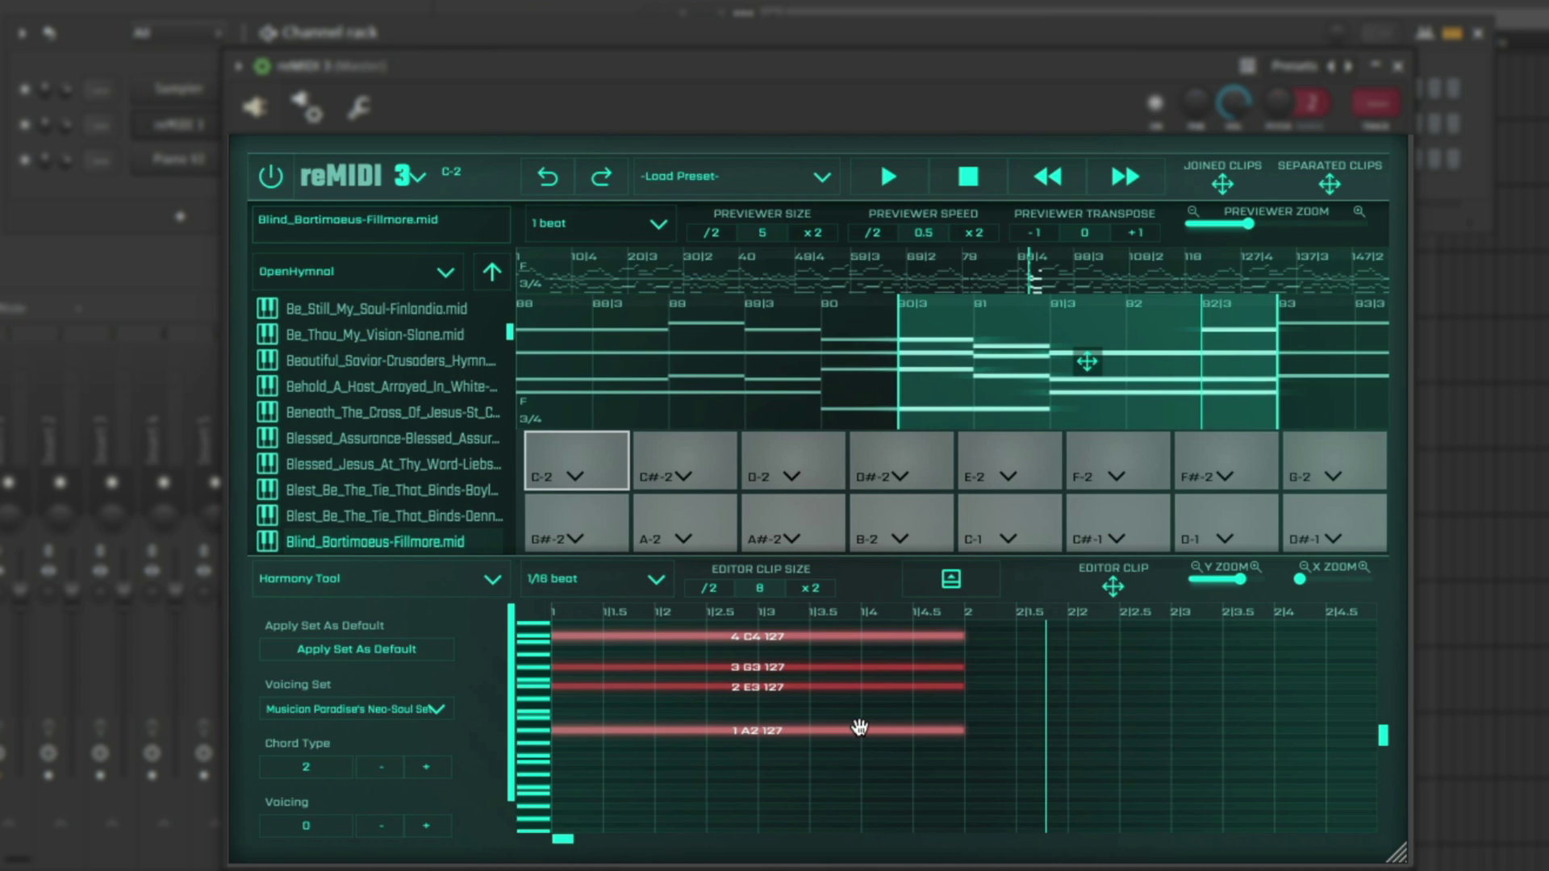
- Add E2 and B3 notes from beat 2 as the second chord, then play the progression
double_click(967, 700)
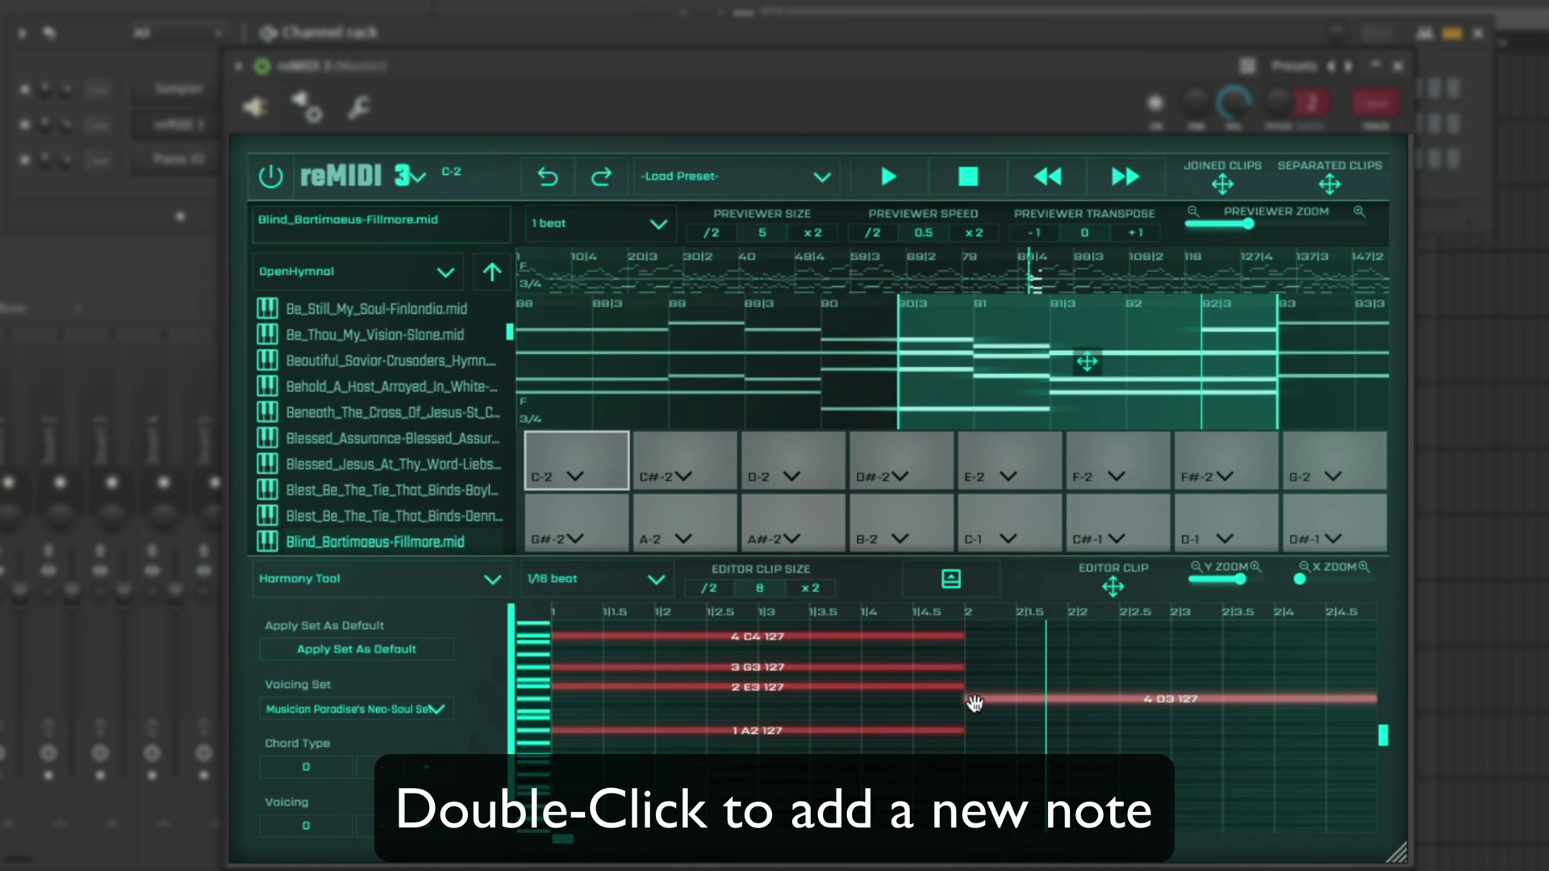
left_click_drag(973, 702, 980, 764)
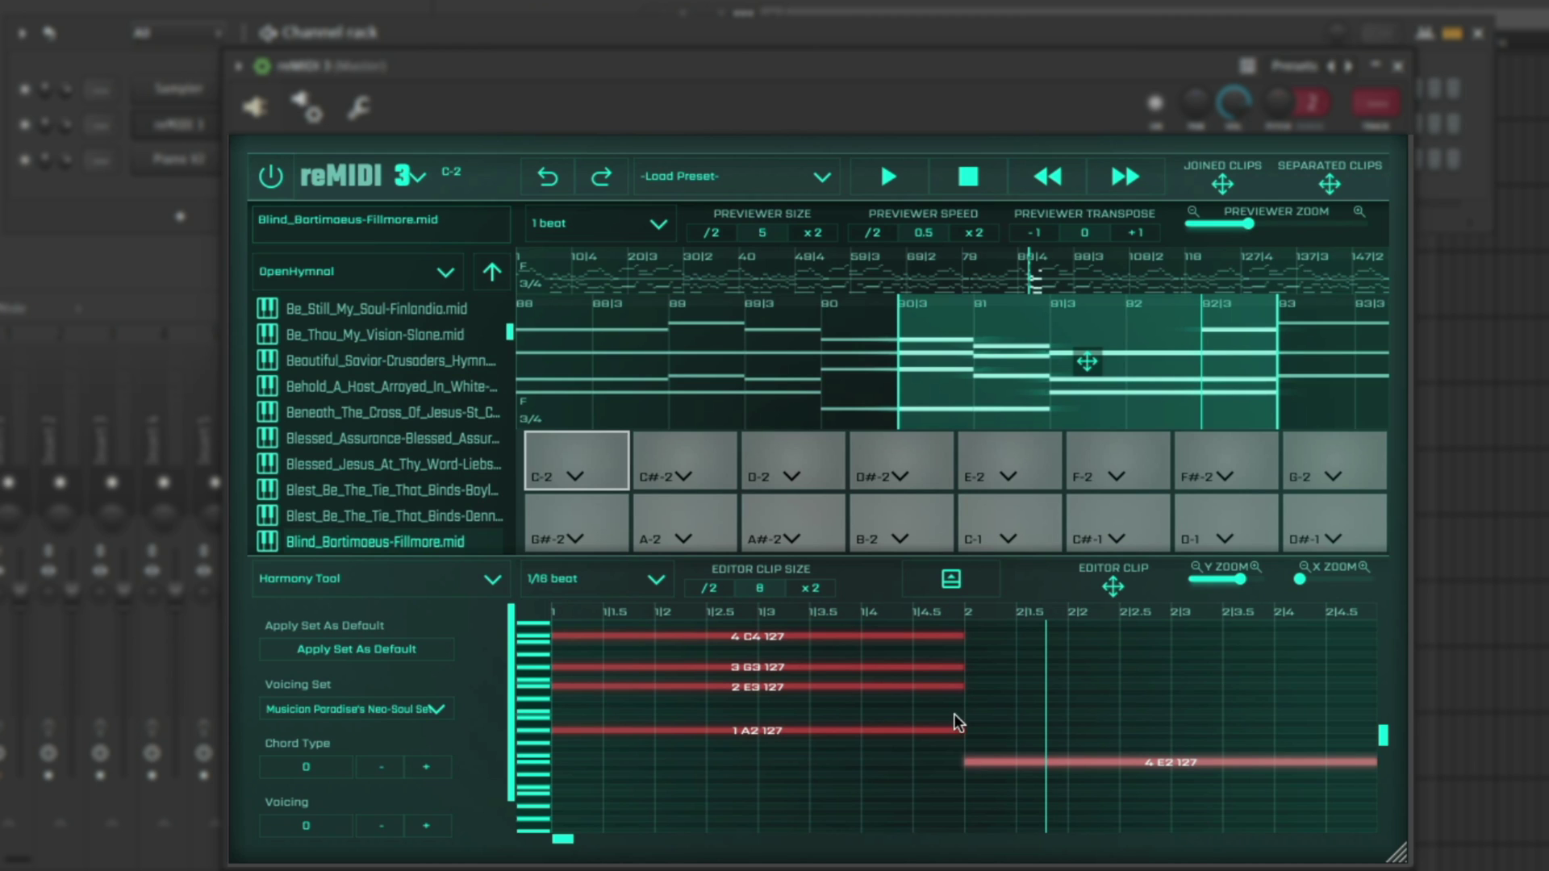
double_click(965, 646)
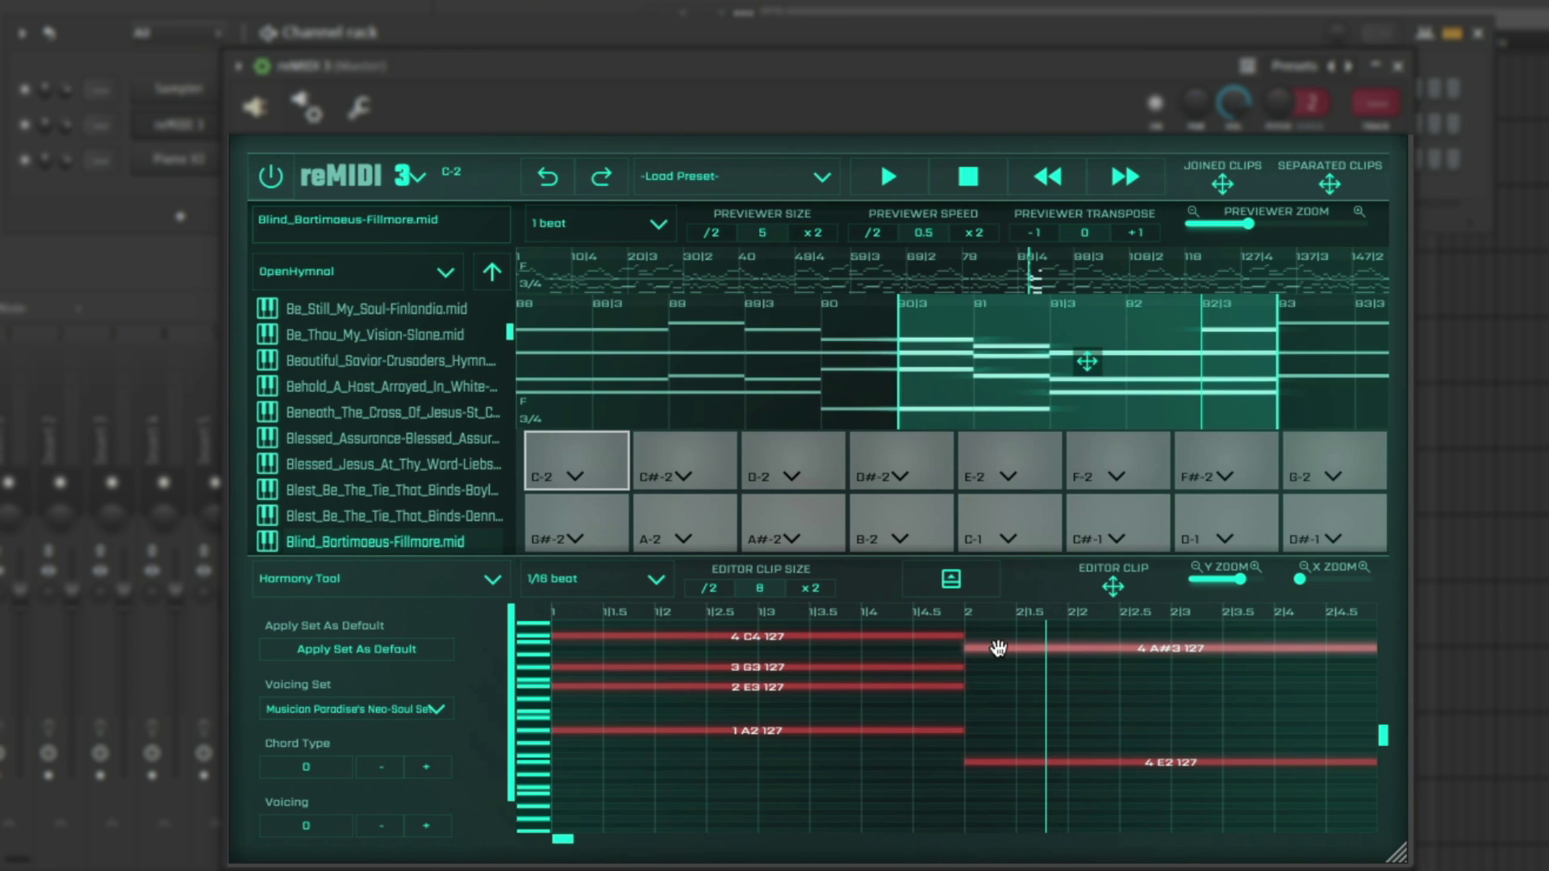
left_click_drag(998, 654, 1035, 652)
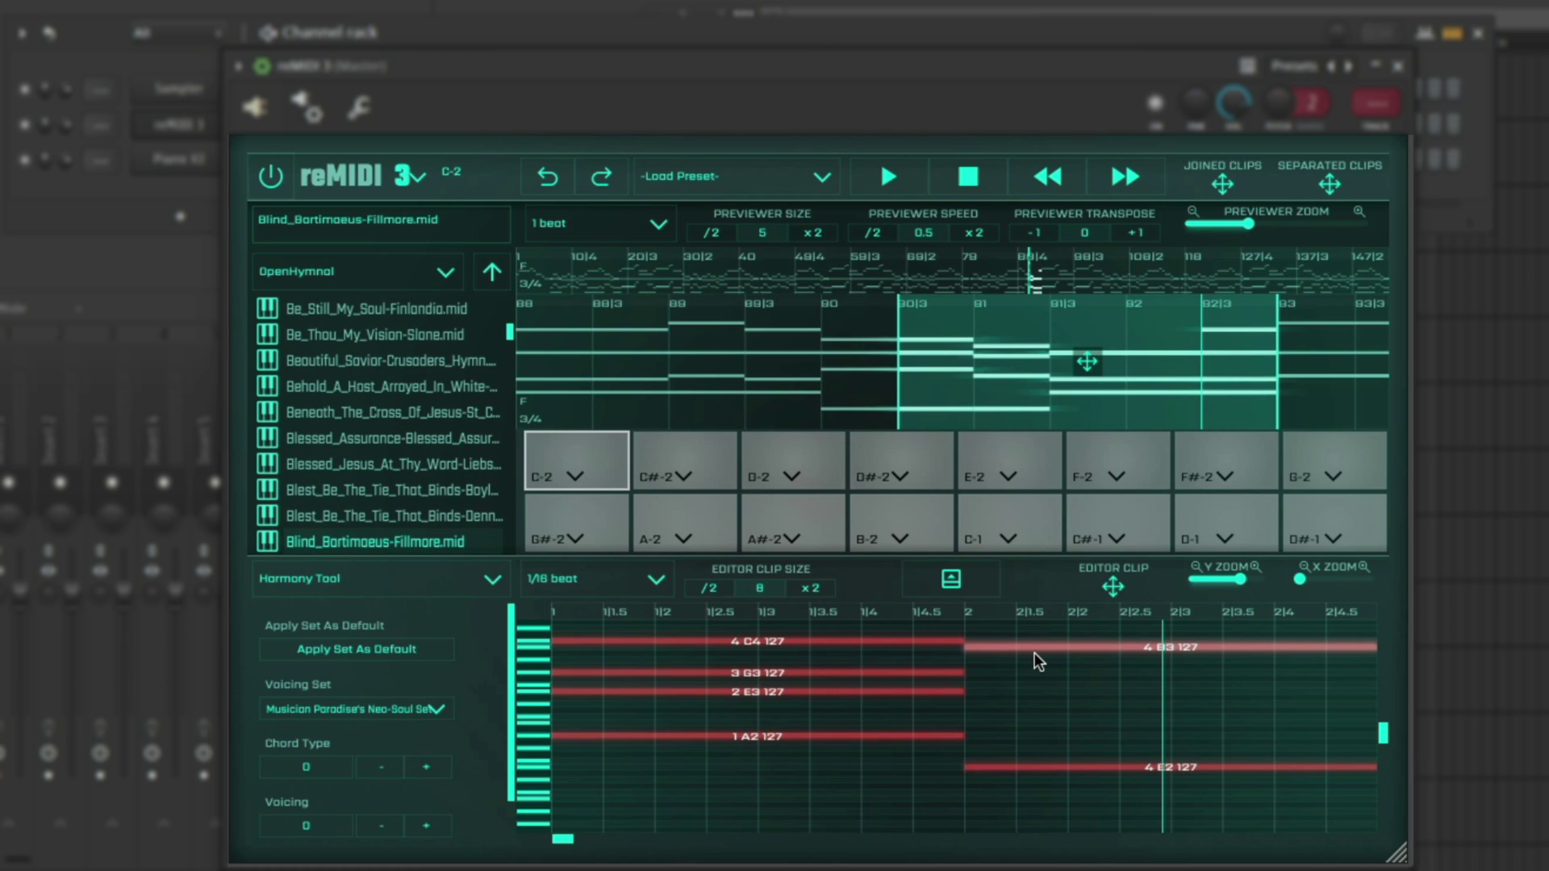
key("space")
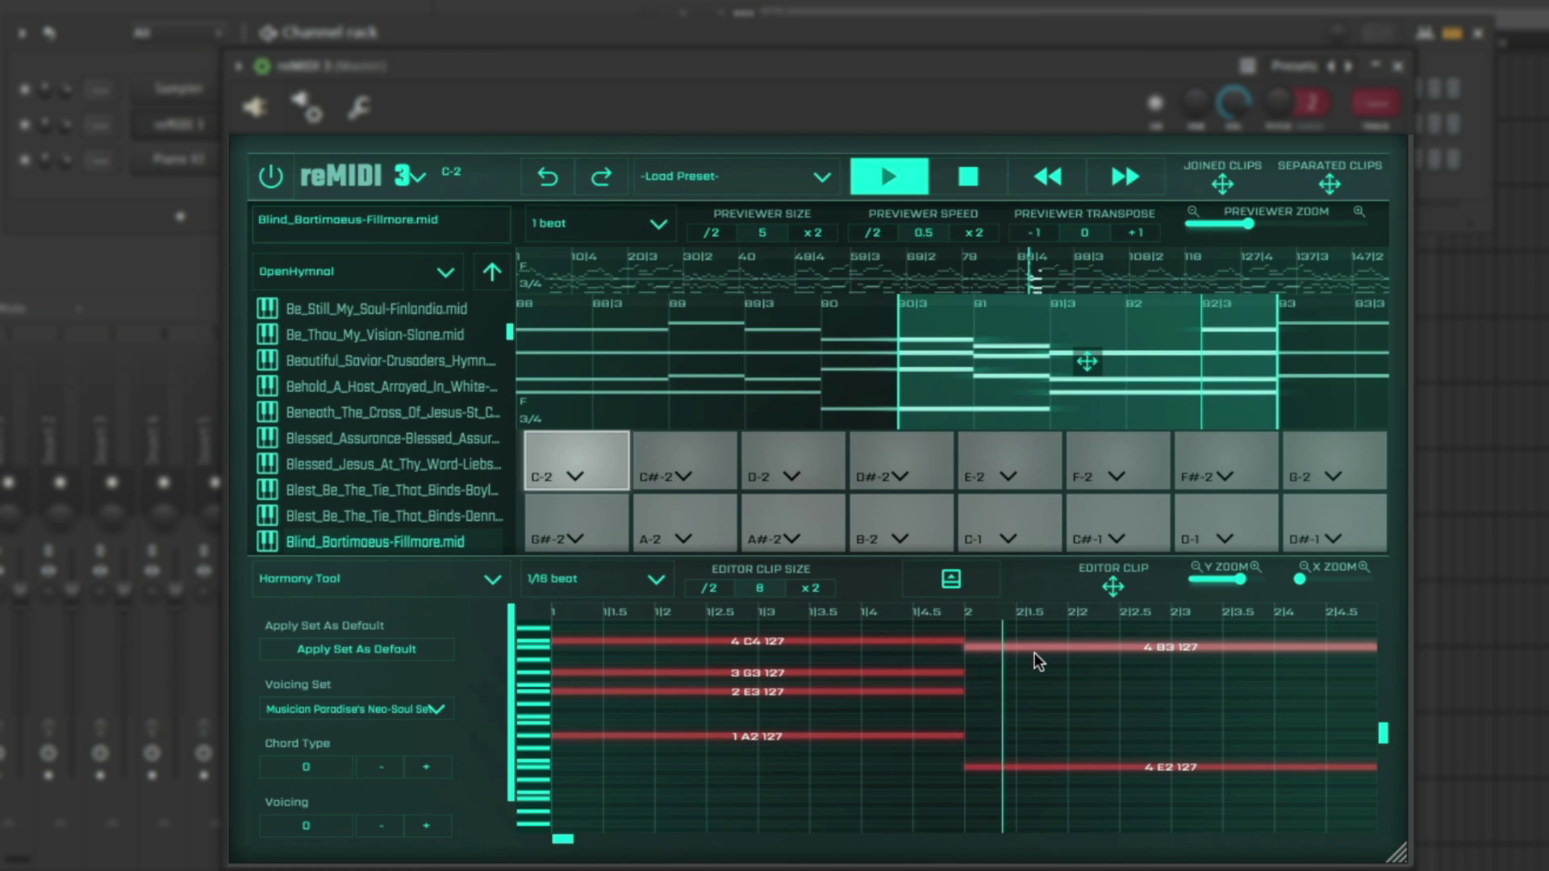
key("space")
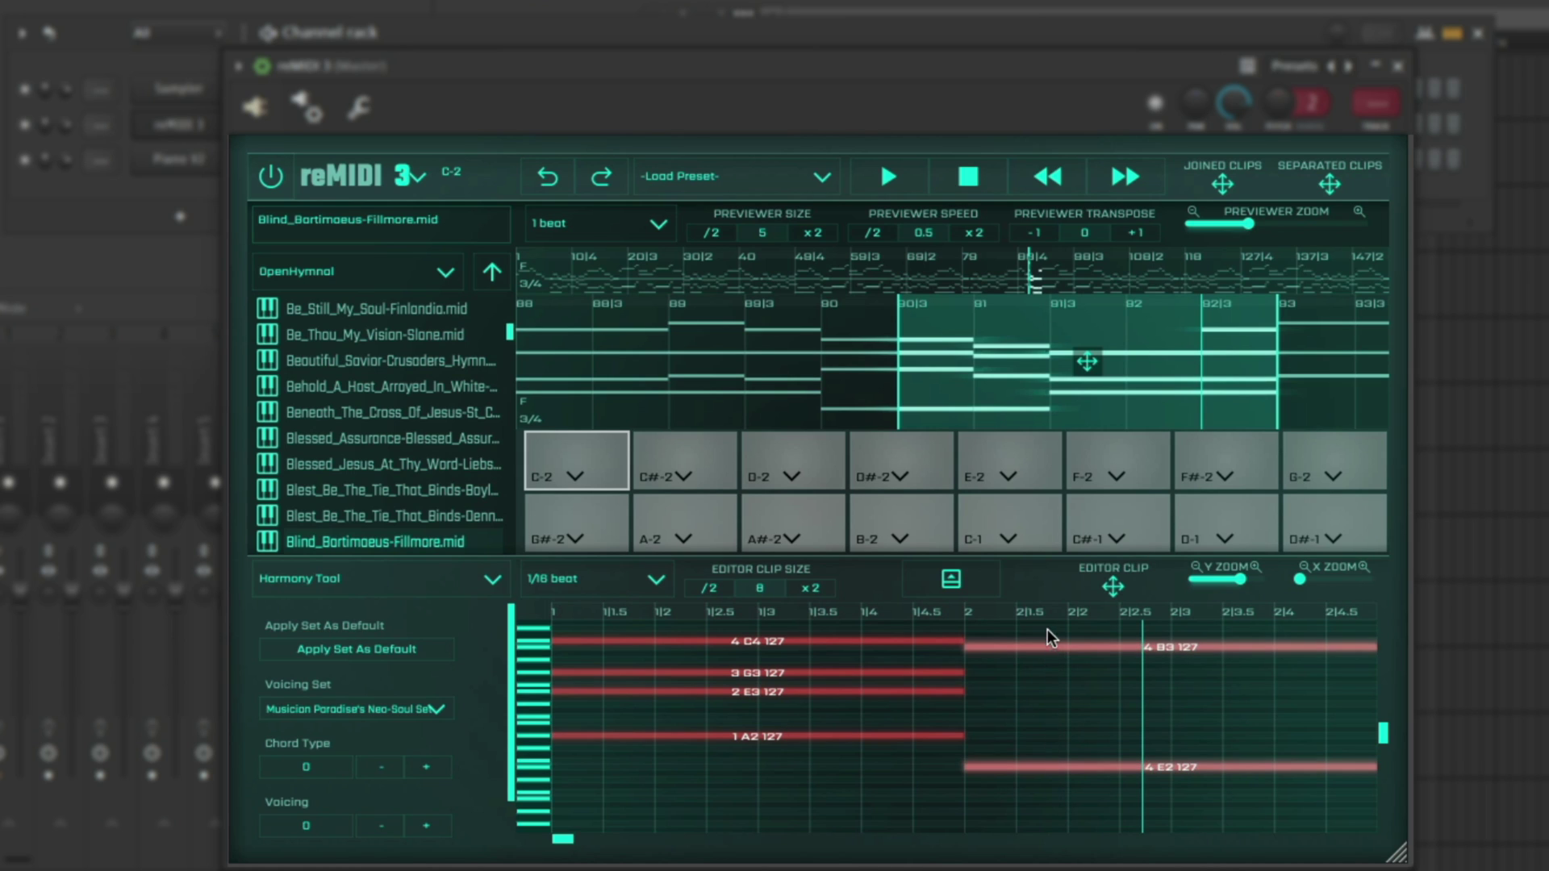
- Step the second chord's Chord Type up from 1 to 6 and audition the progression
left_click(425, 767)
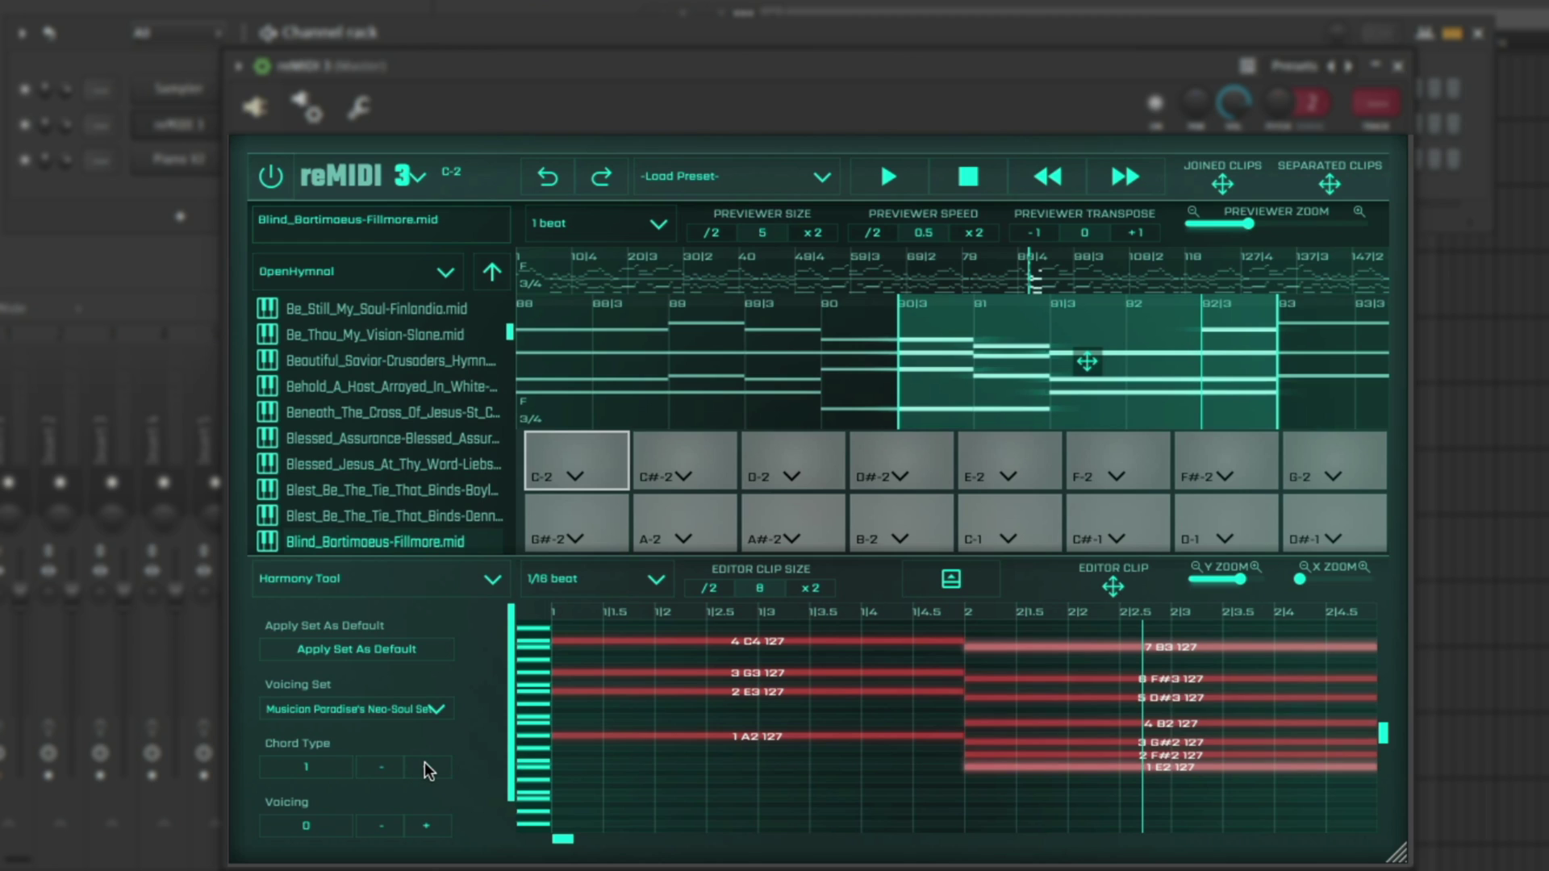
left_click(426, 767)
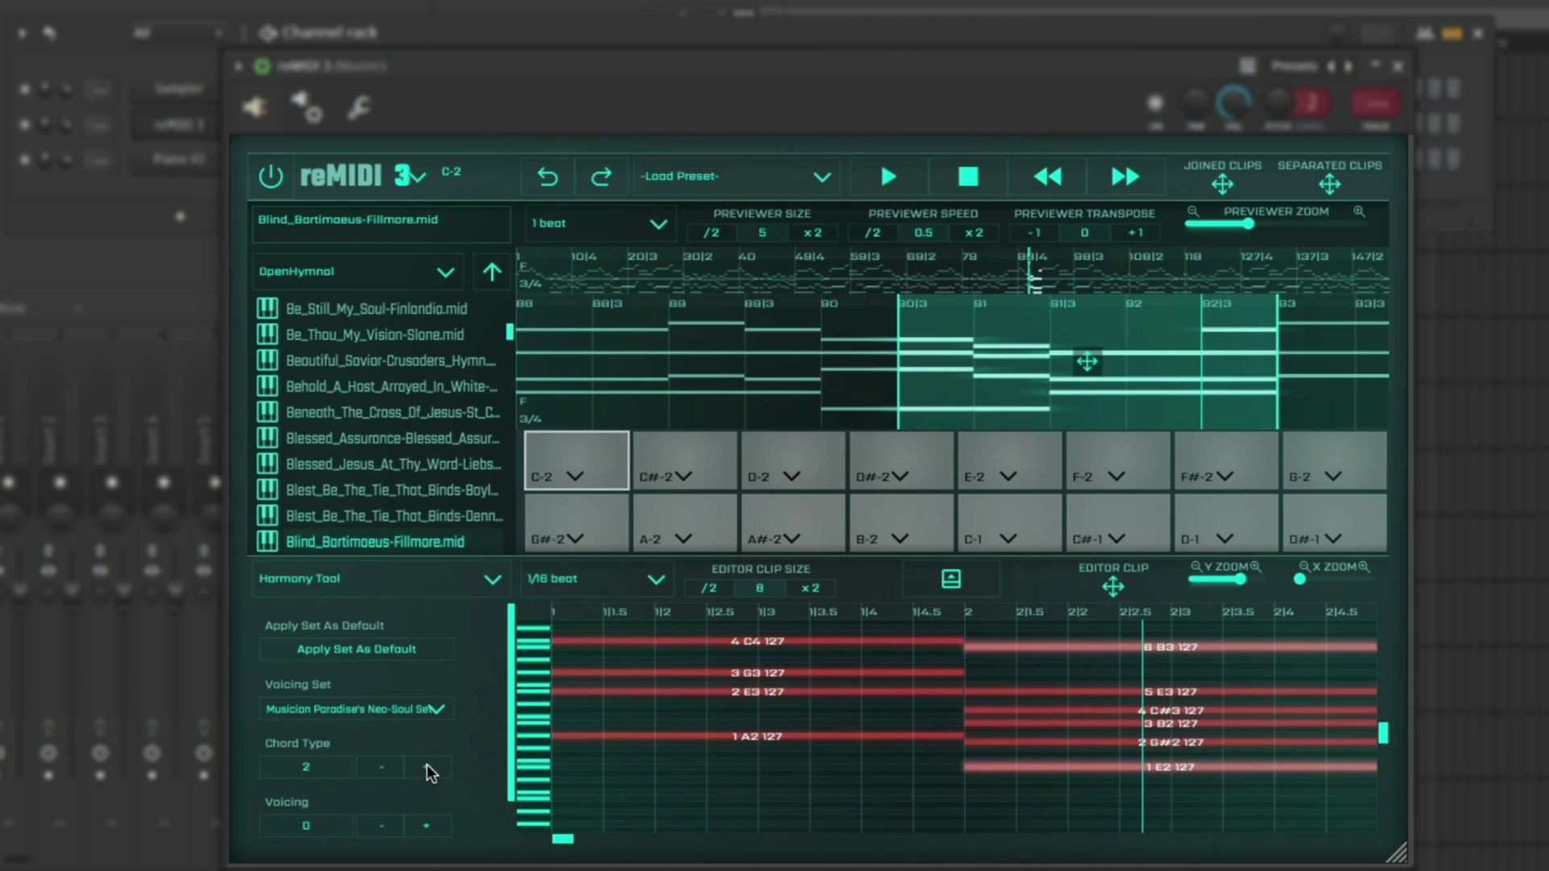
left_click(426, 768)
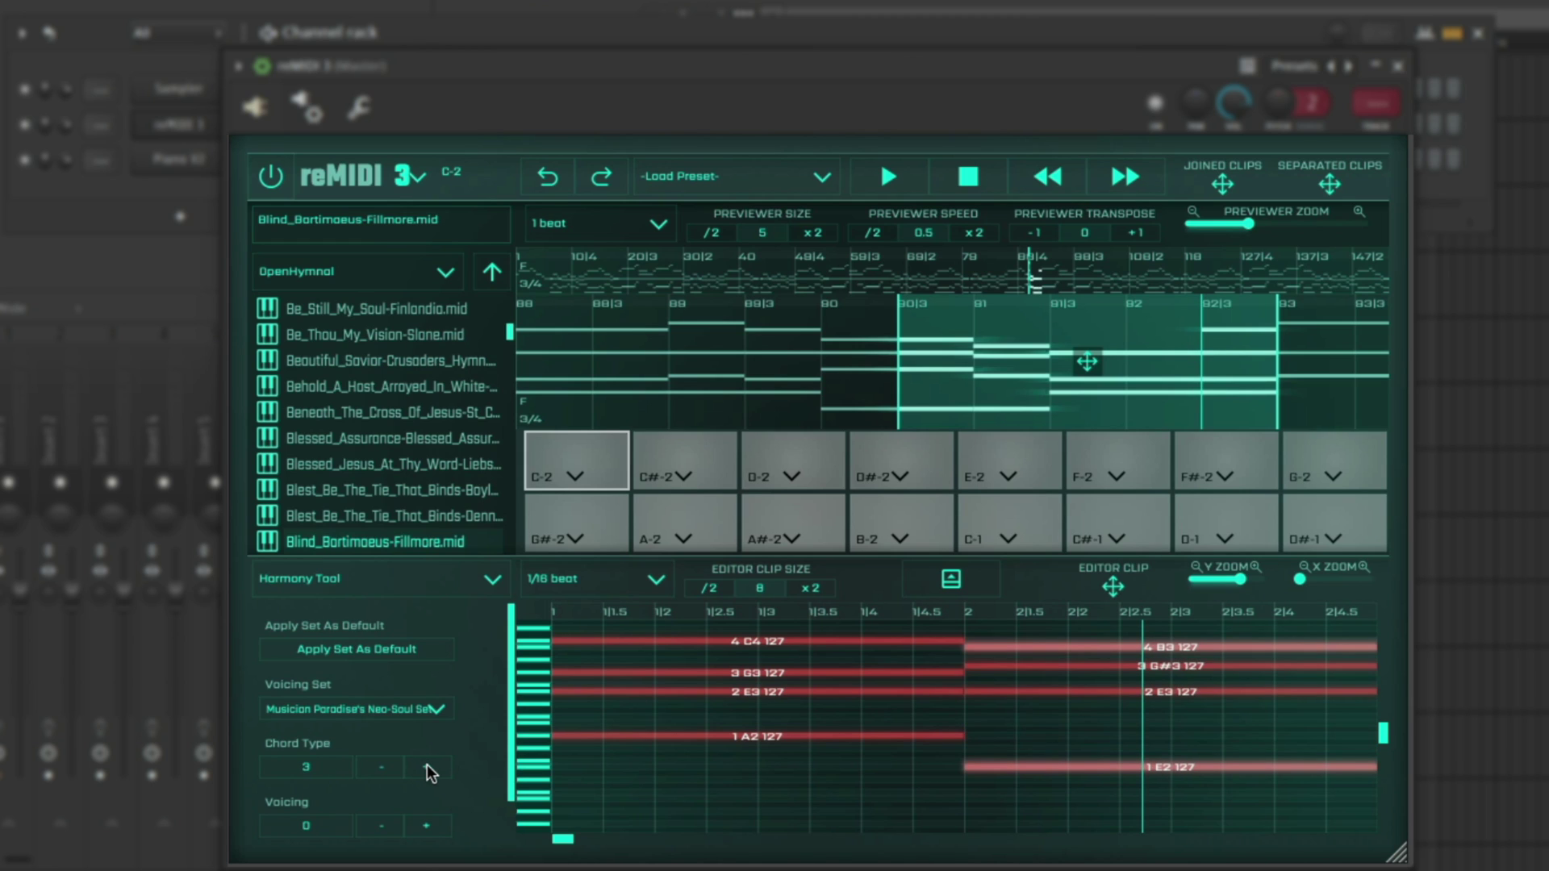
left_click(425, 767)
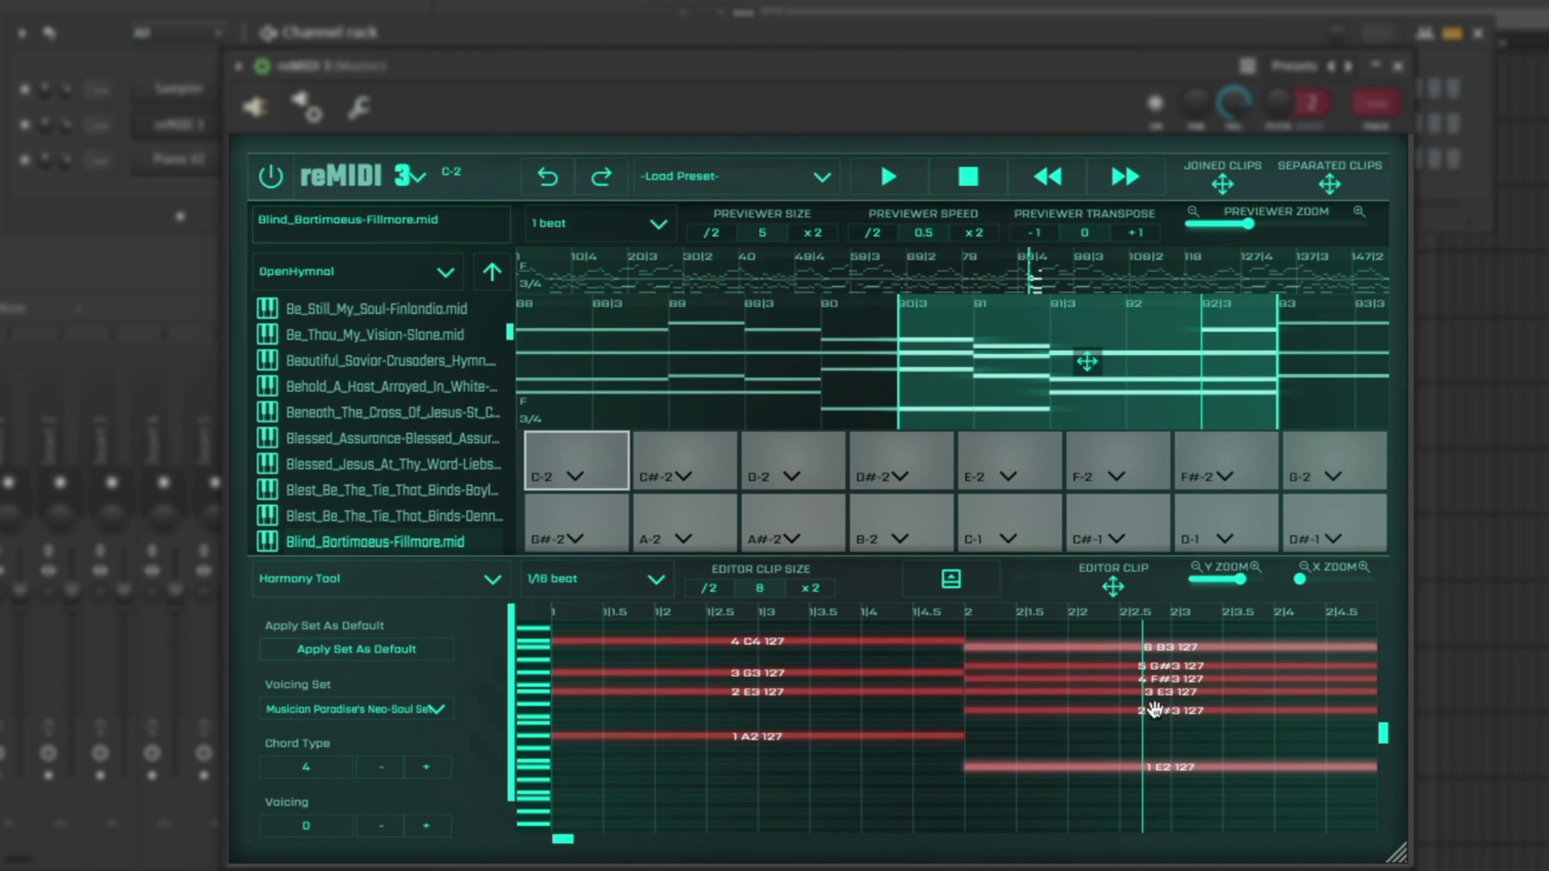
left_click(423, 767)
left_click(422, 767)
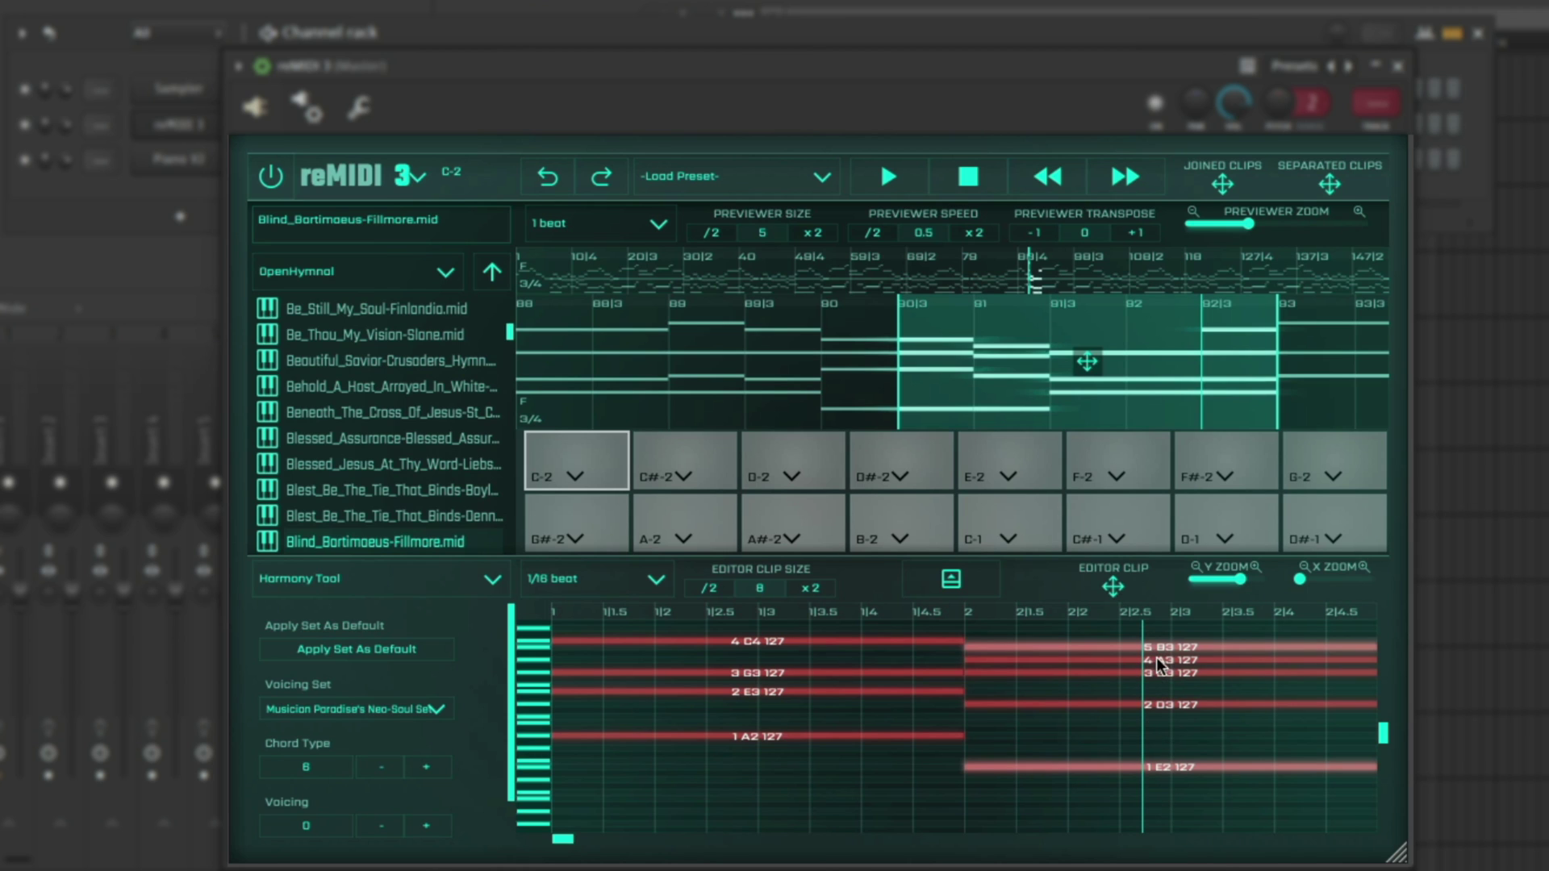
key("space")
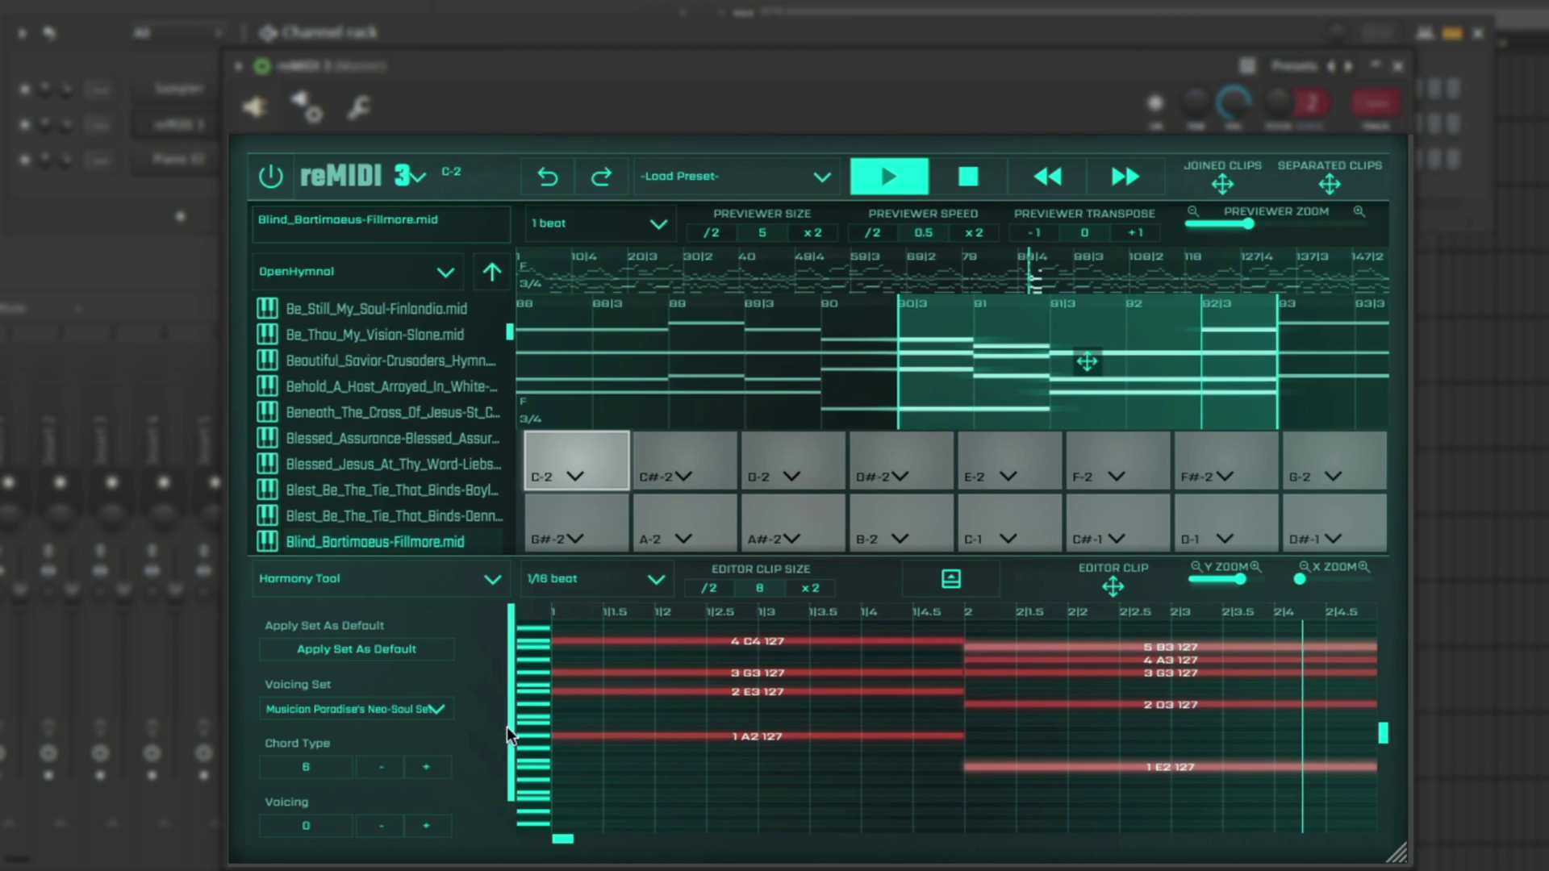
key("space")
- Try chord type 7, wrap back to 0, then step to 1 and listen
left_click(429, 763)
key("space")
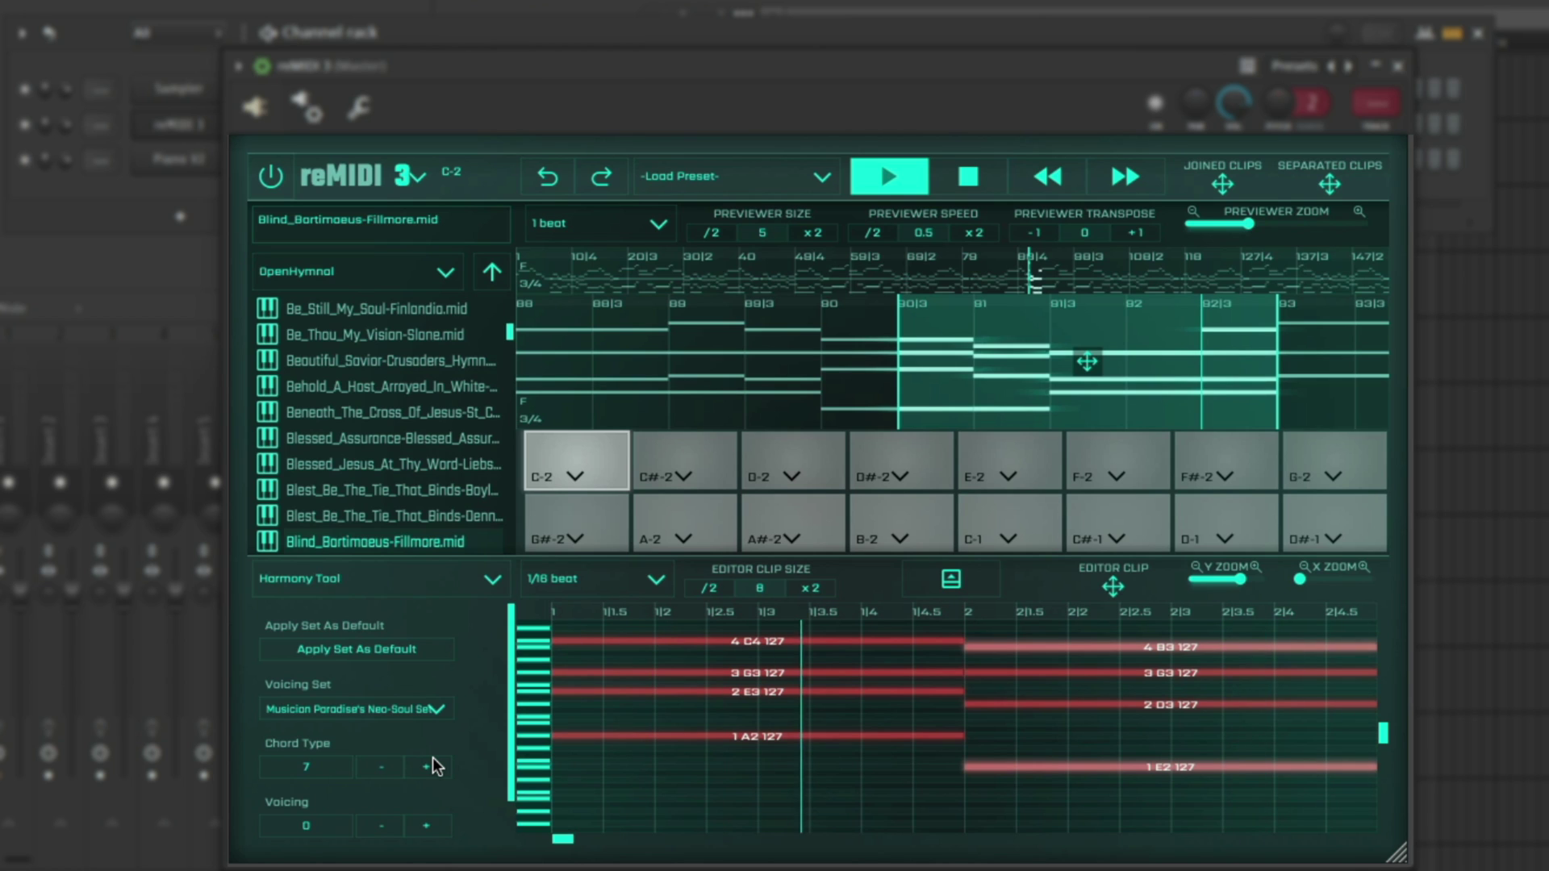
key("space")
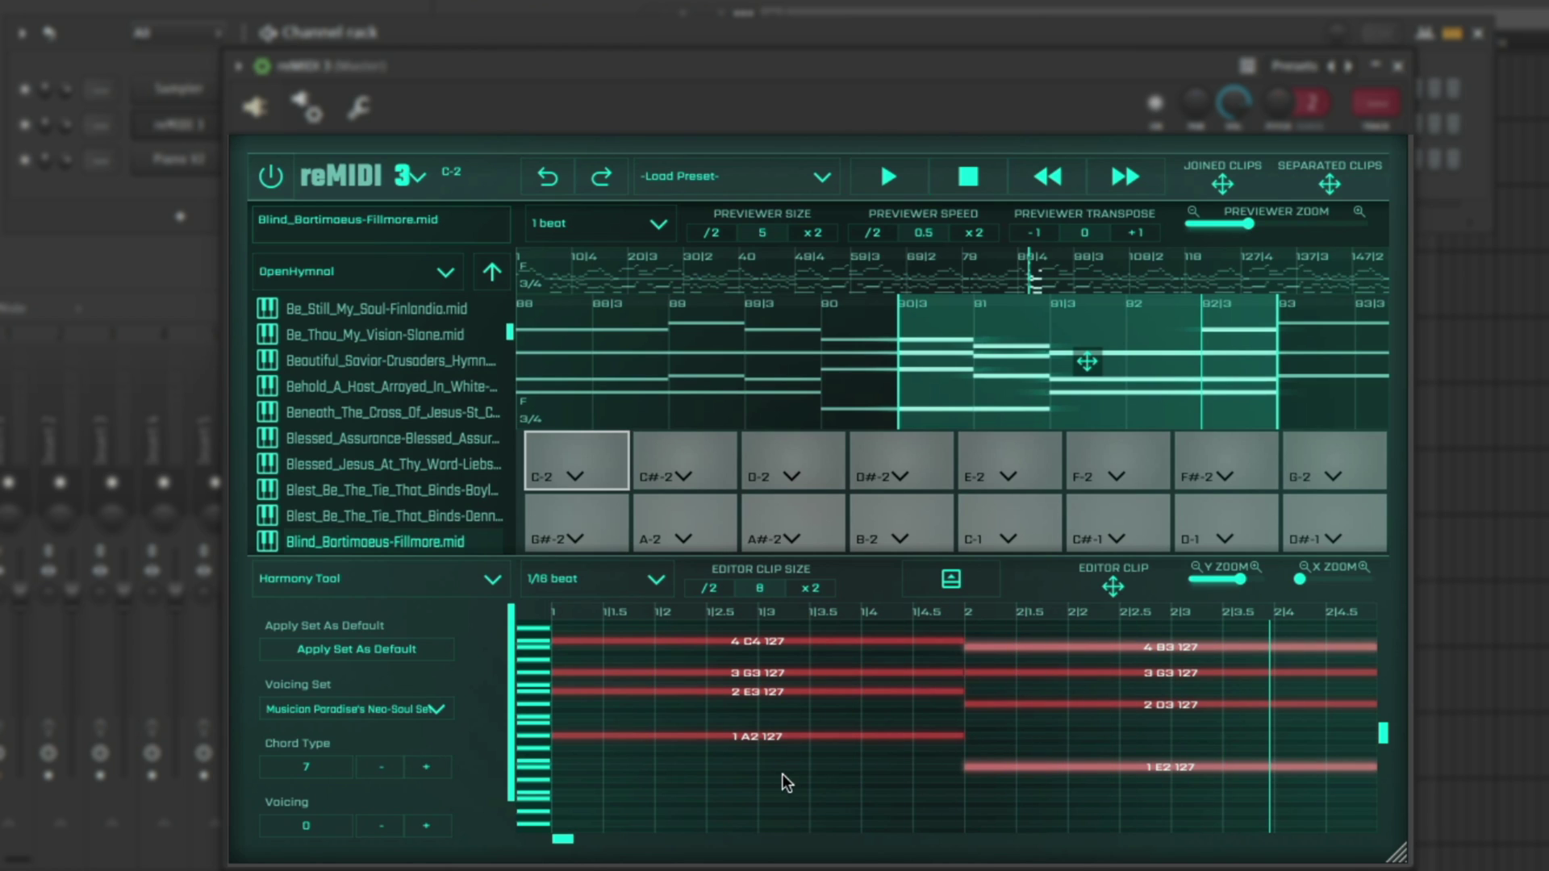
left_click(426, 766)
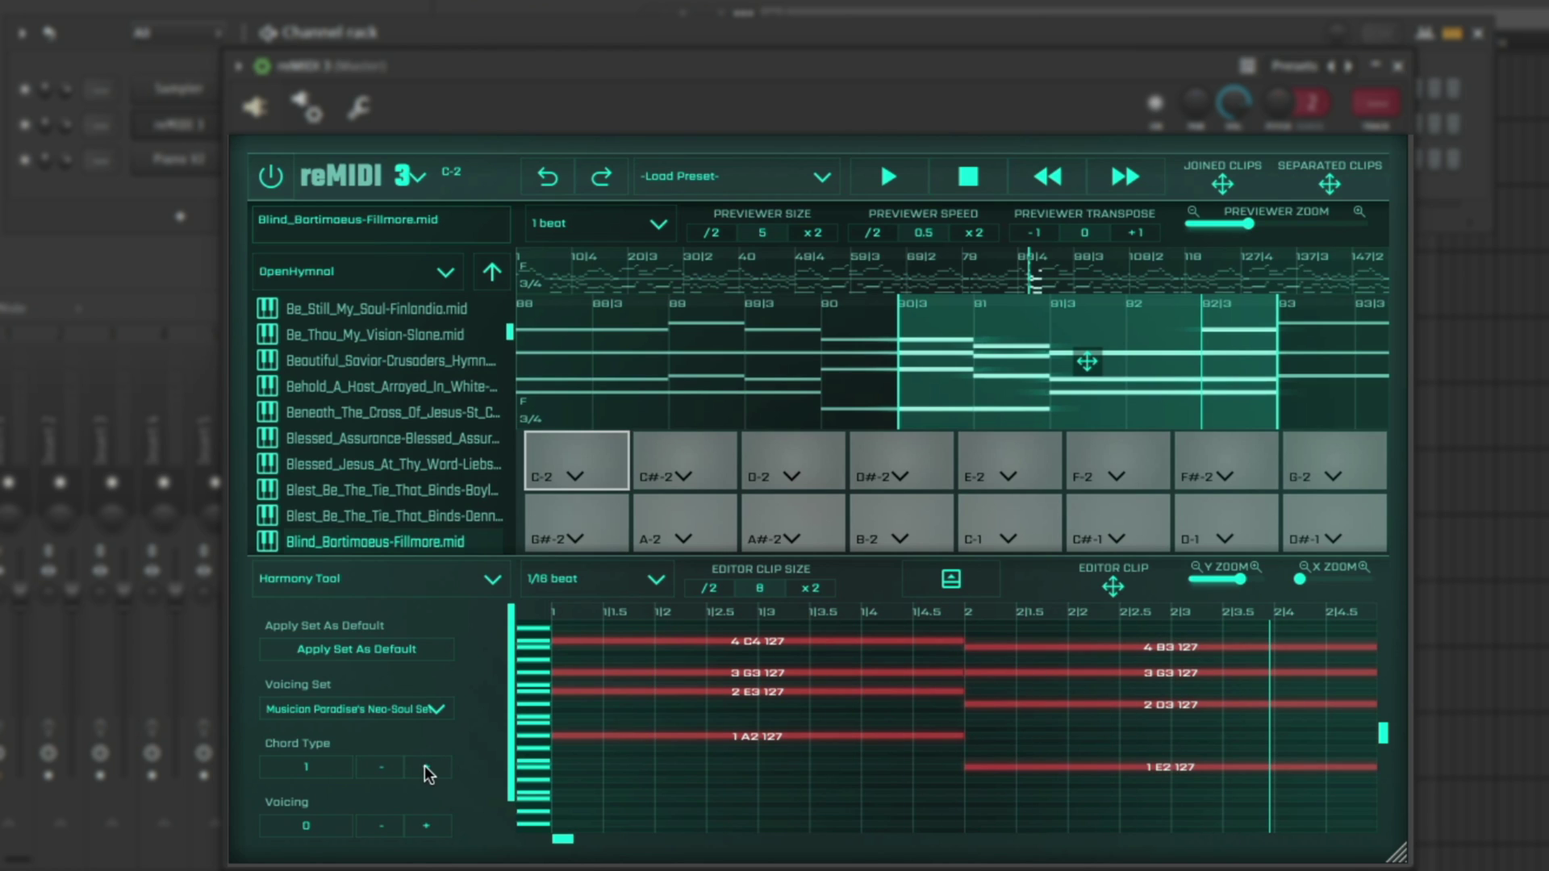
left_click(381, 766)
left_click(381, 766)
left_click(381, 766)
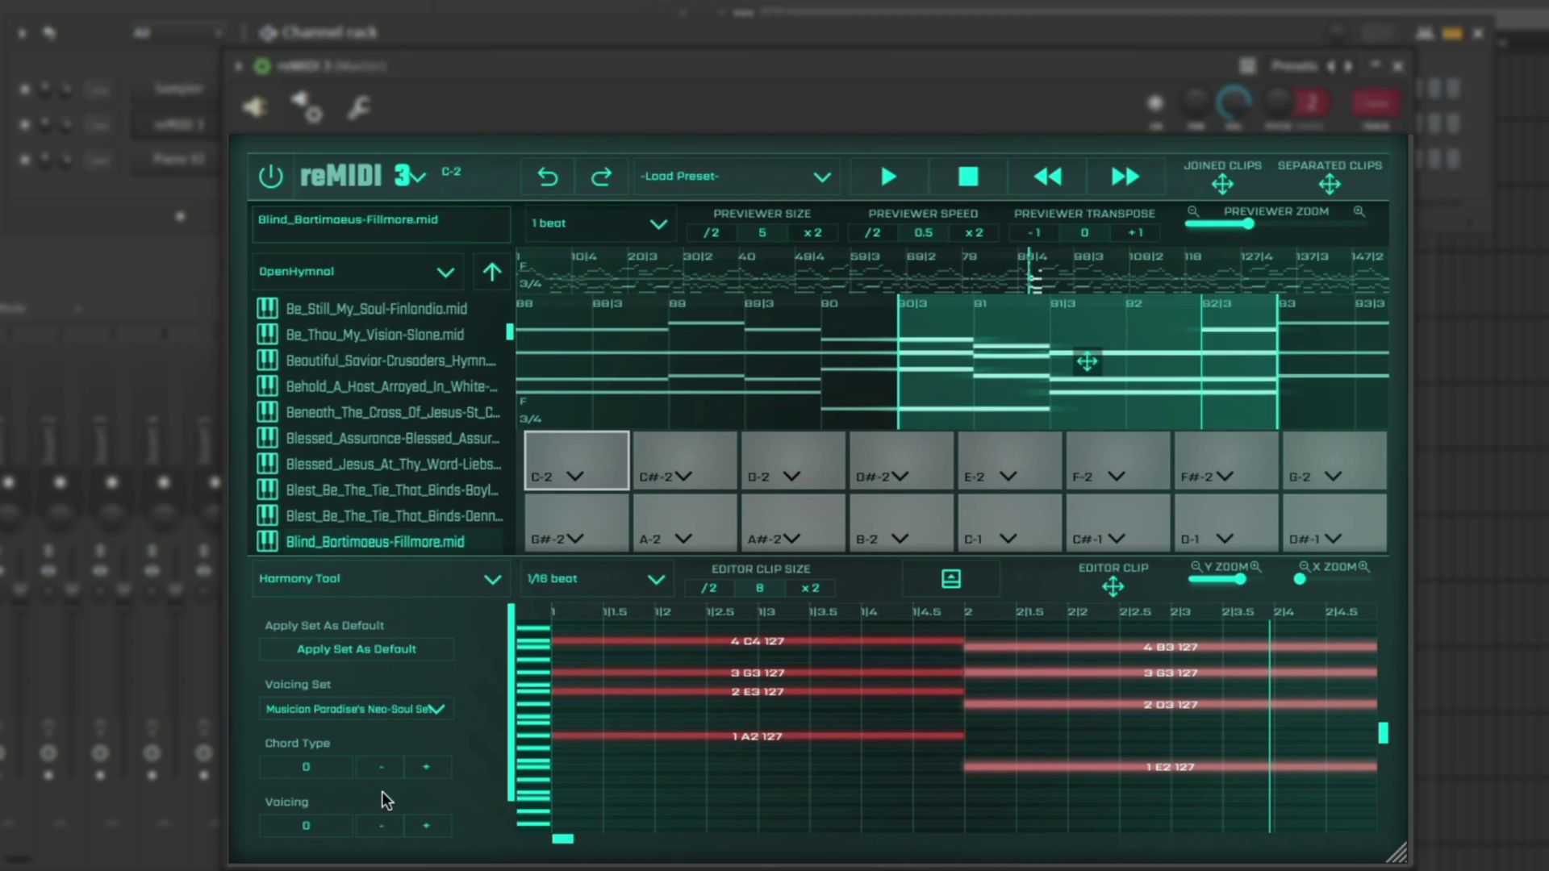
left_click(413, 763)
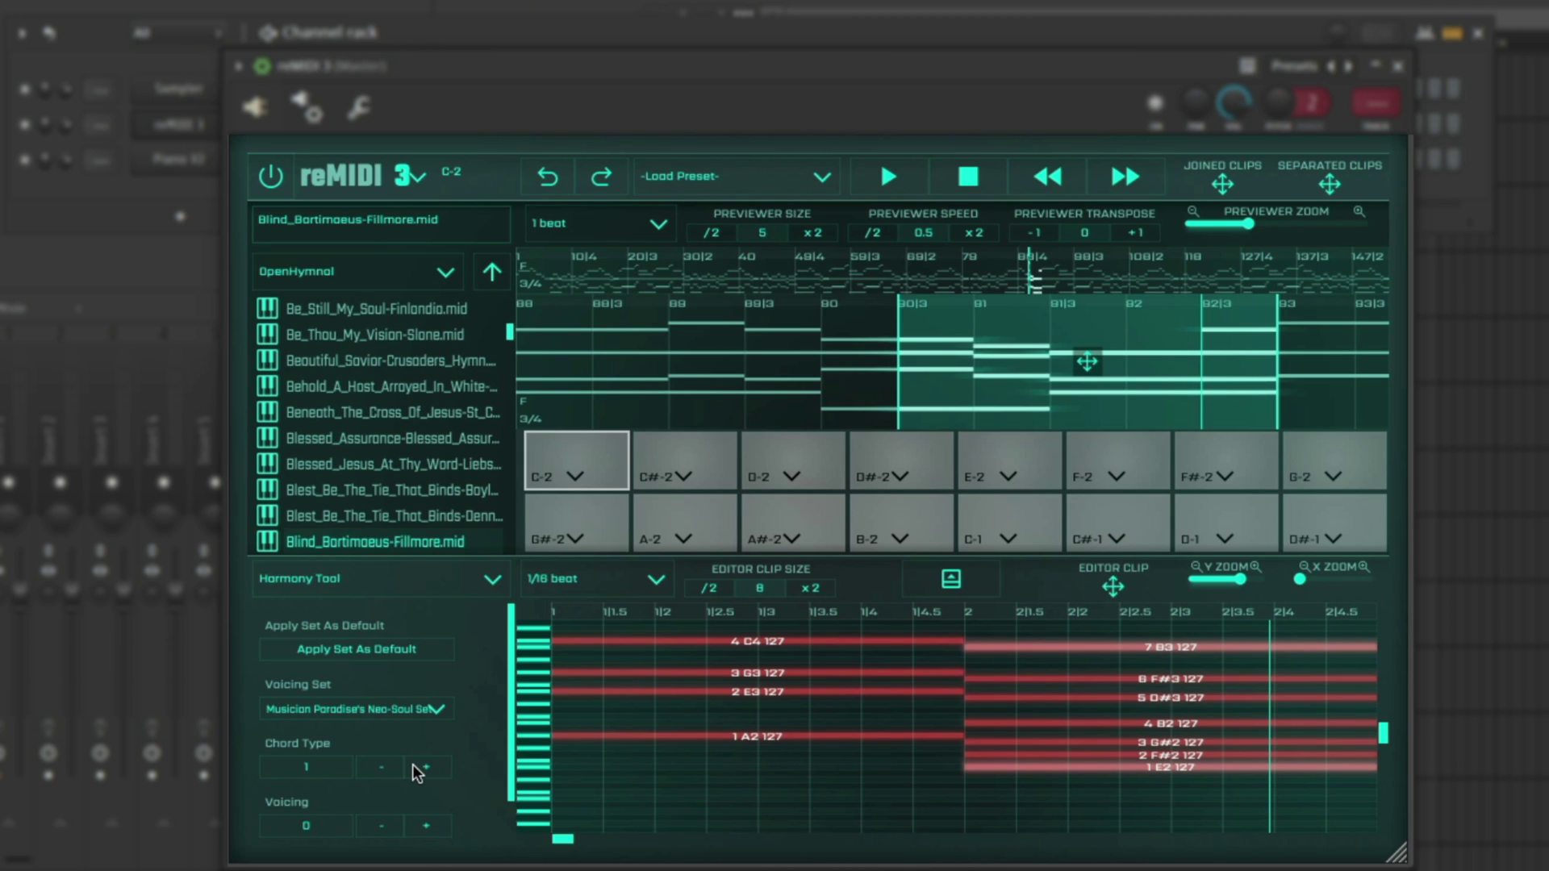
key("space")
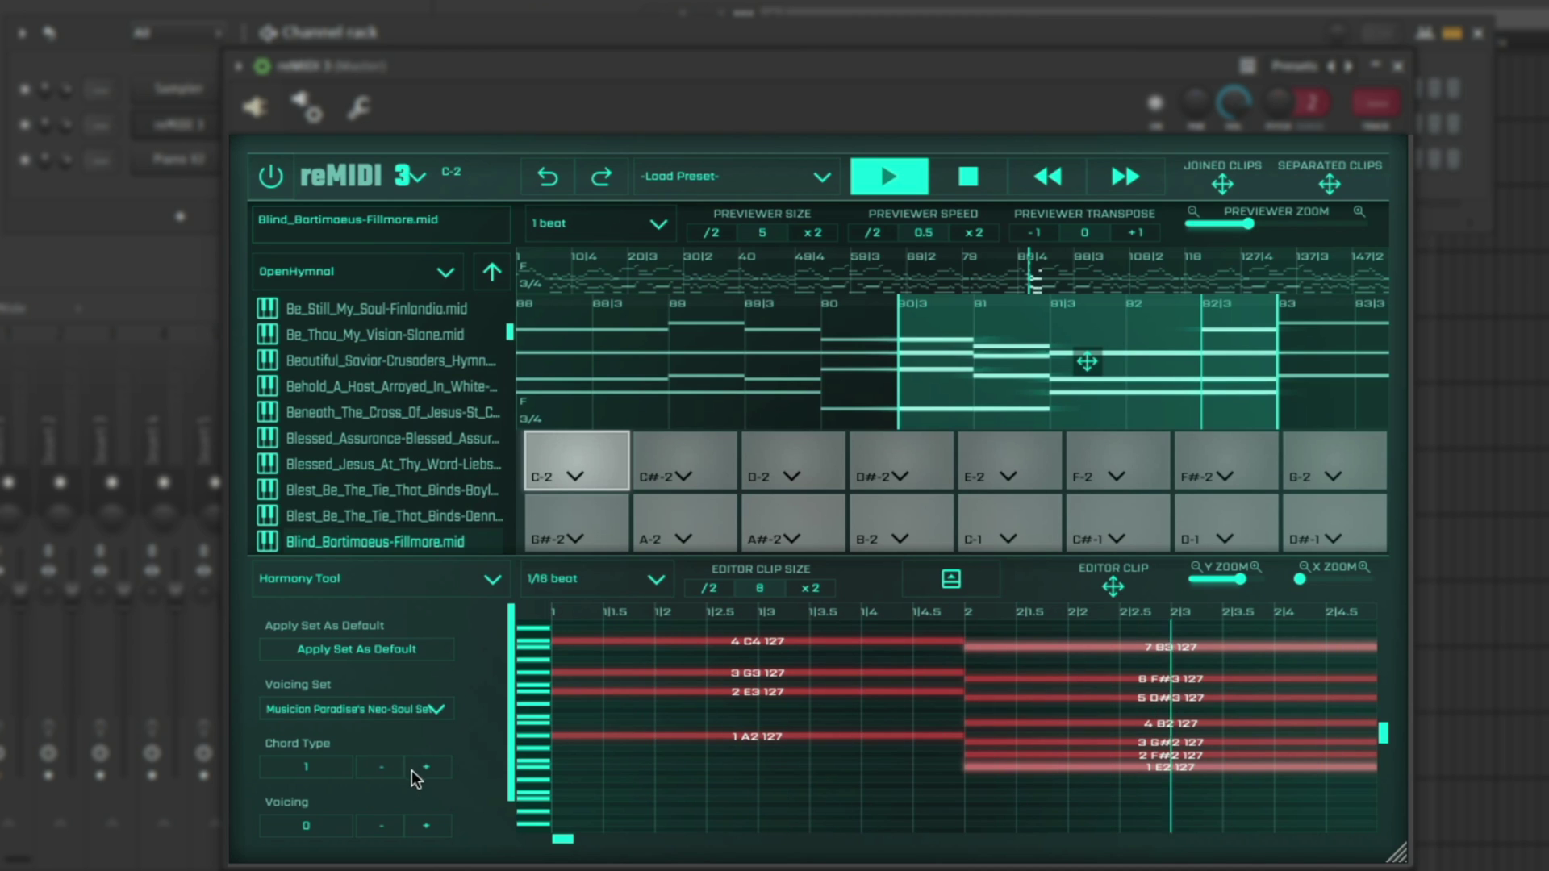
key("space")
- Step Chord Type up to 5, voicing E2, D3, F#3, A3 and B3, auditioning along the way
left_click(418, 763)
key("space")
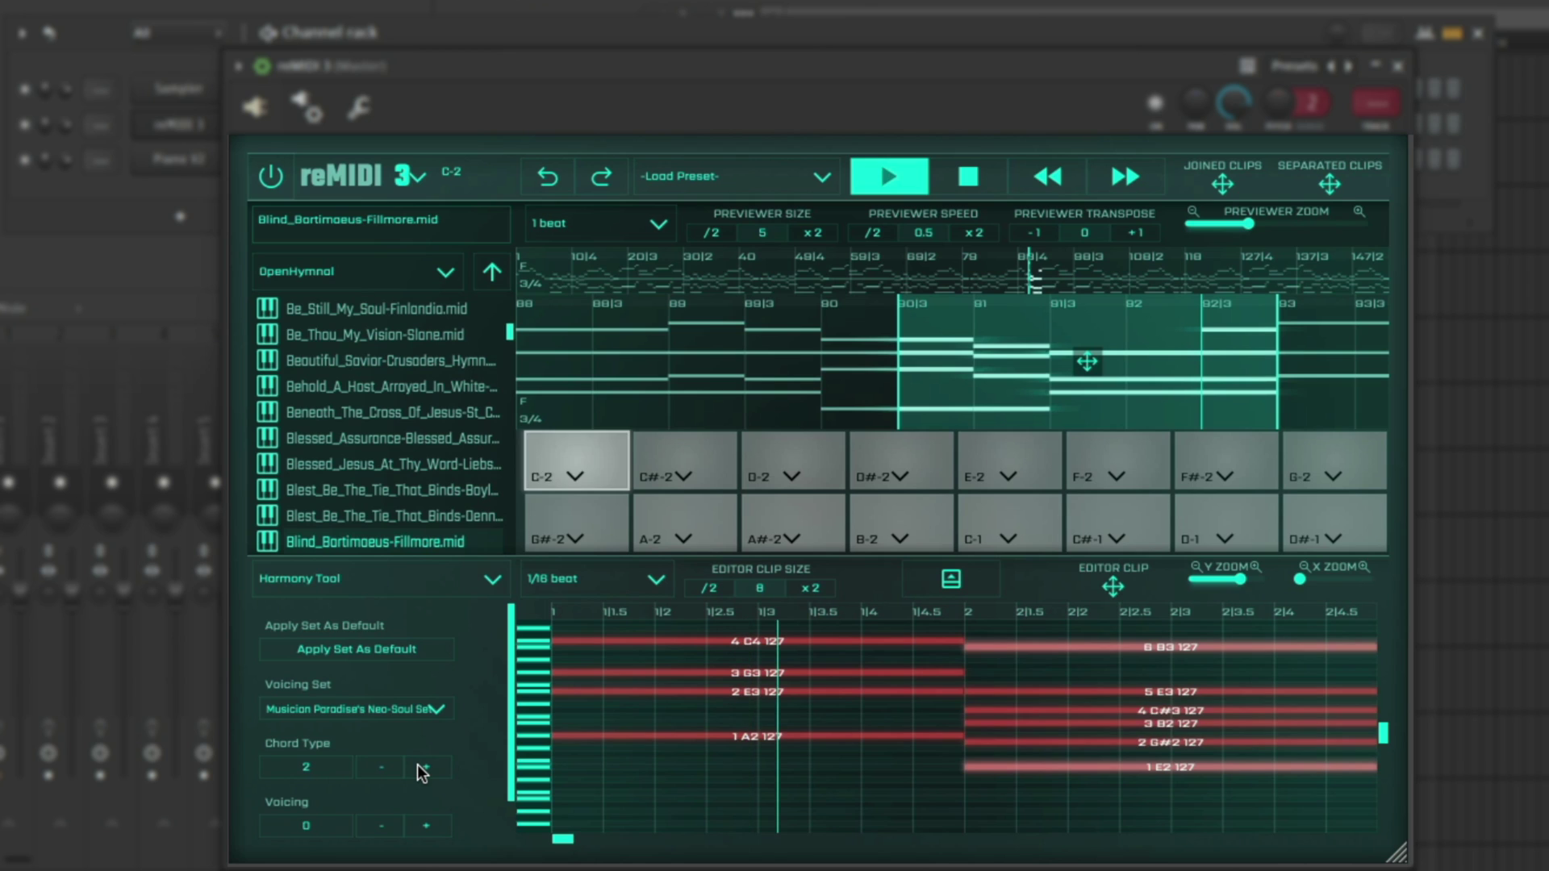
left_click(418, 763)
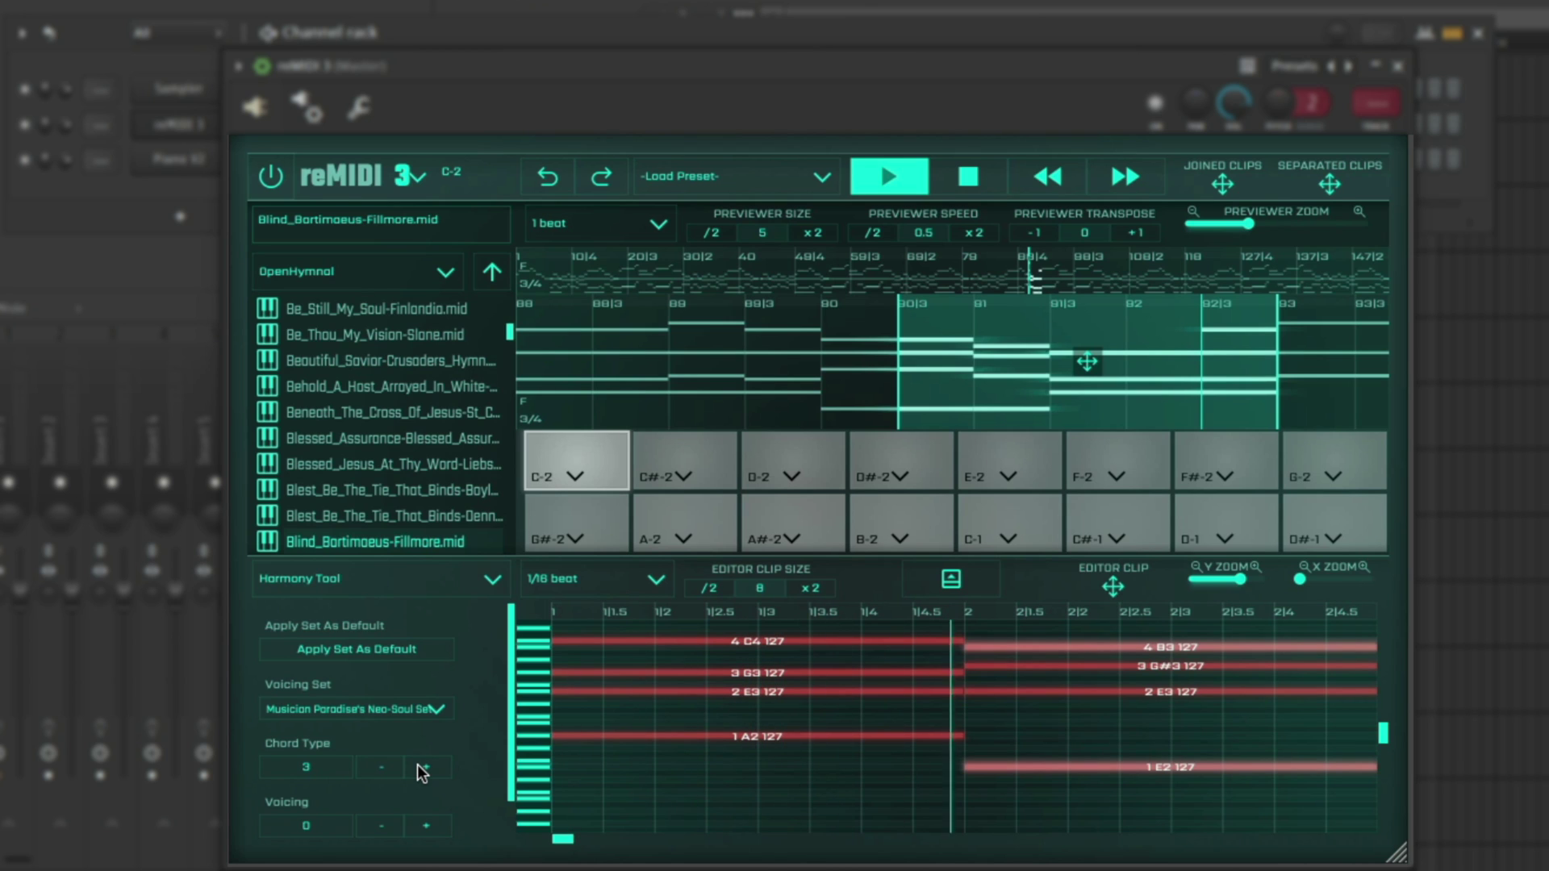
key("space")
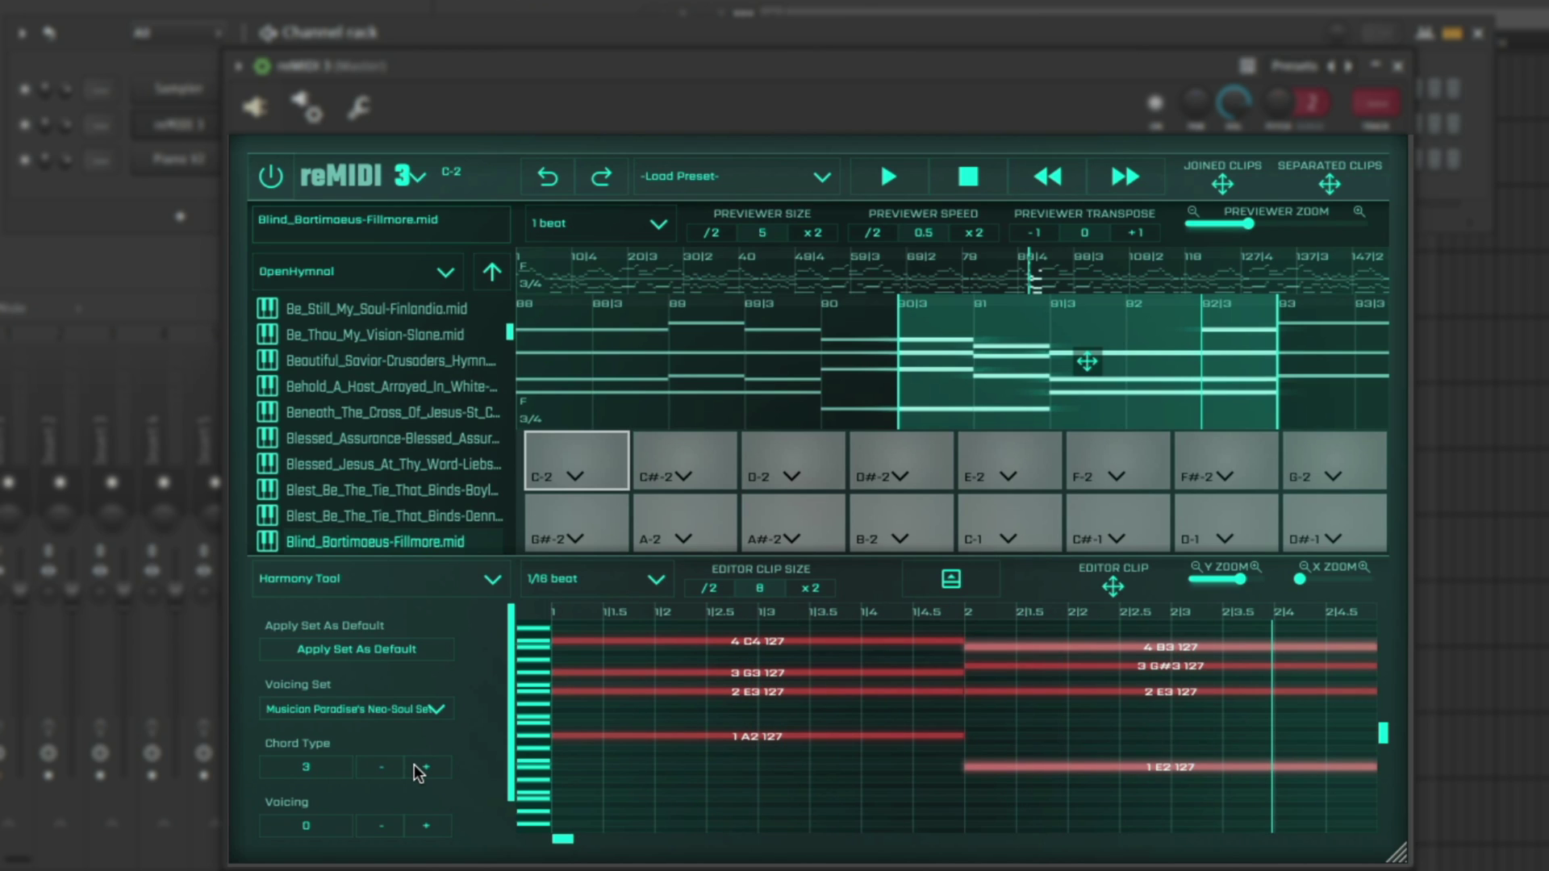
left_click(421, 826)
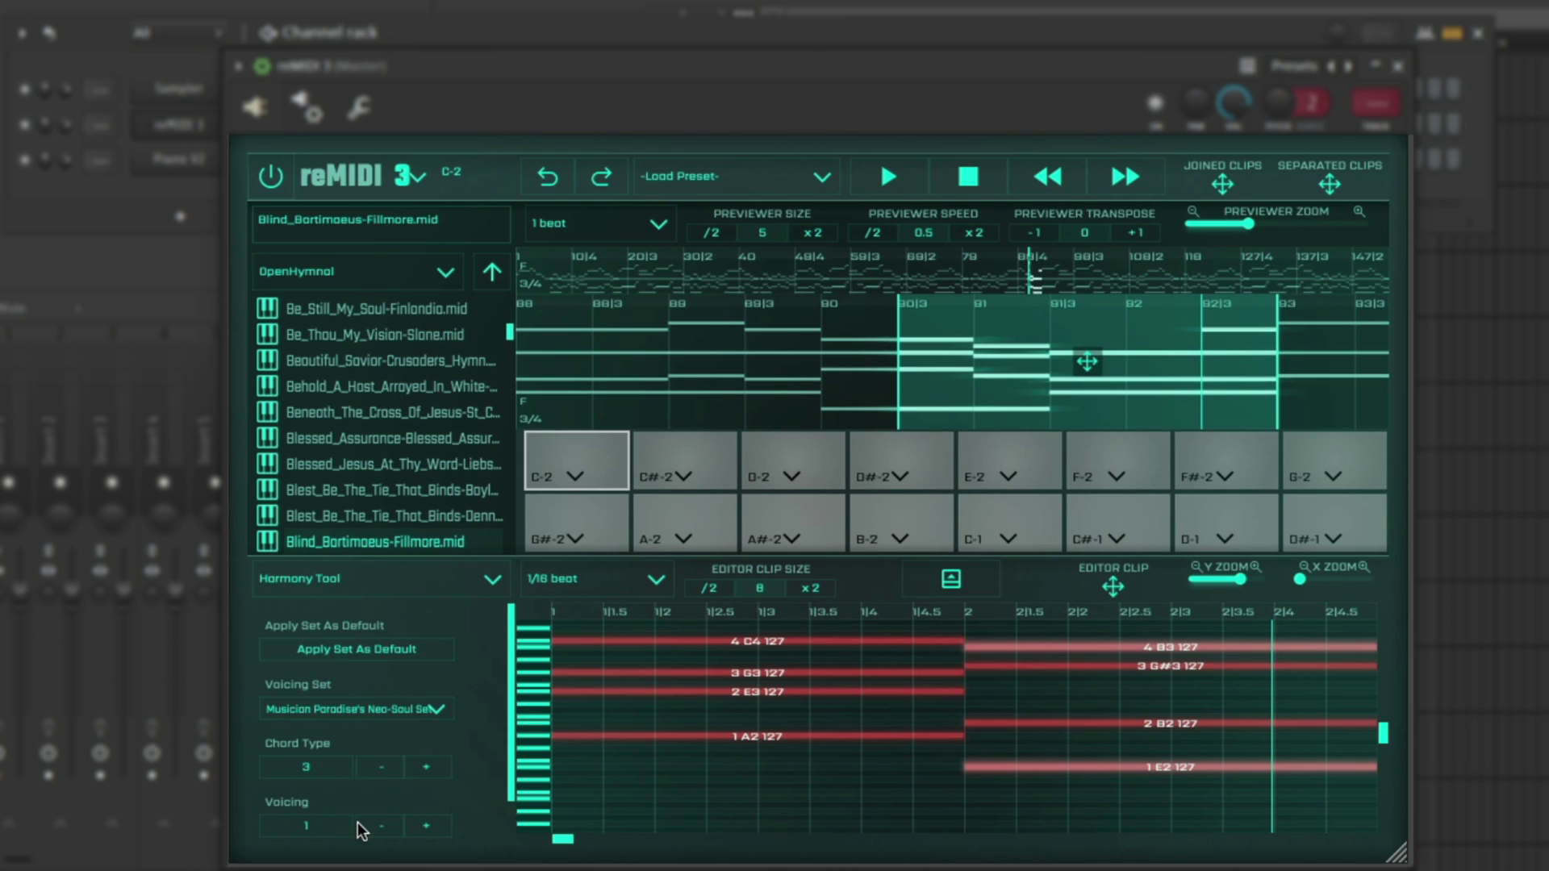
left_click(429, 761)
key("space")
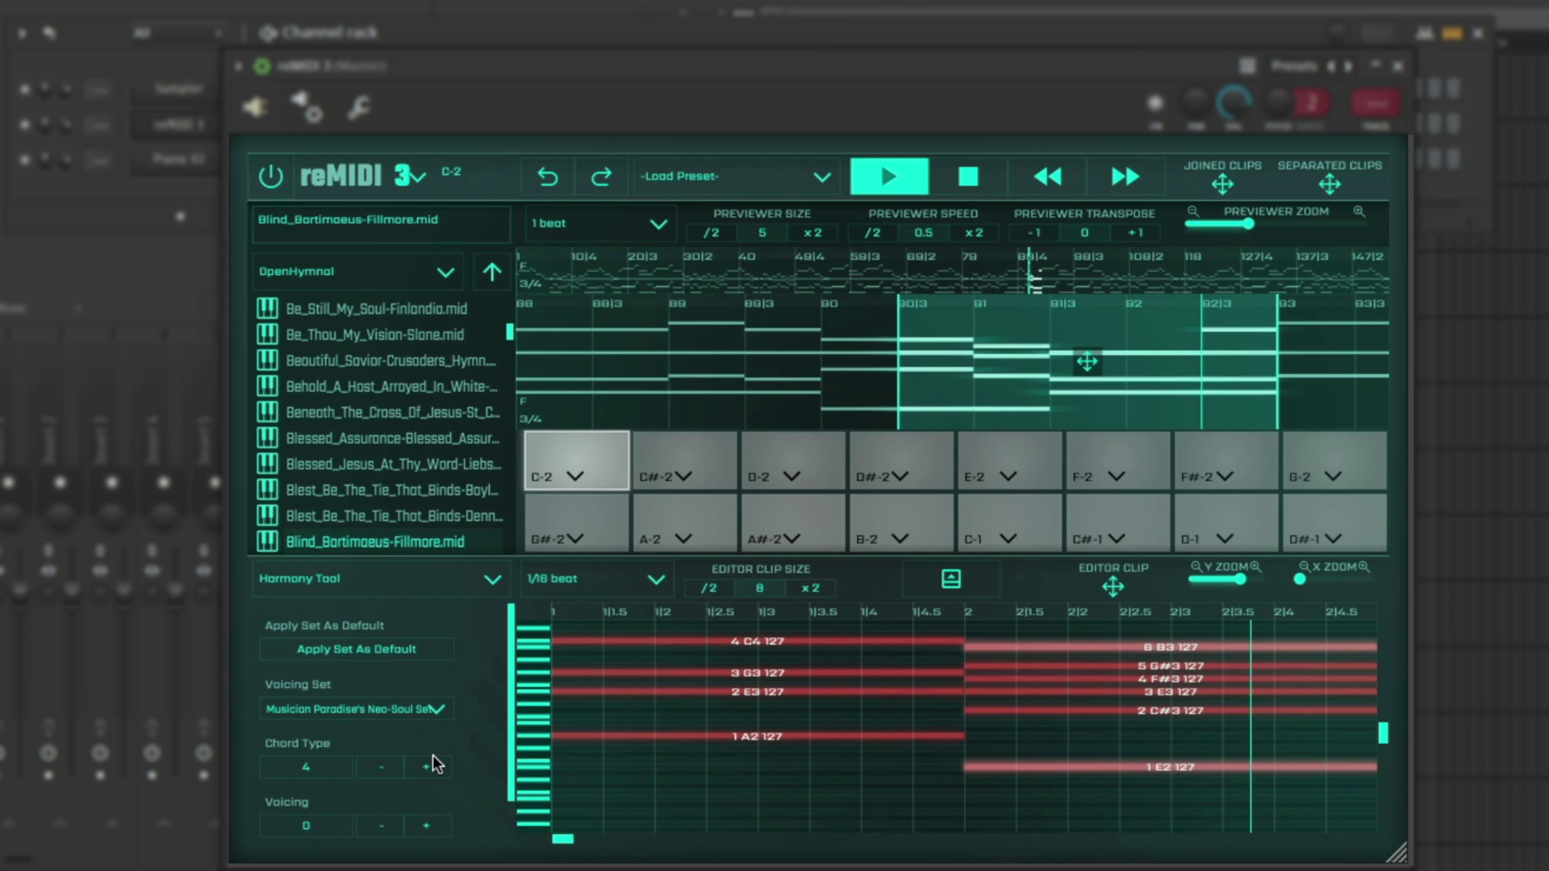
left_click(429, 763)
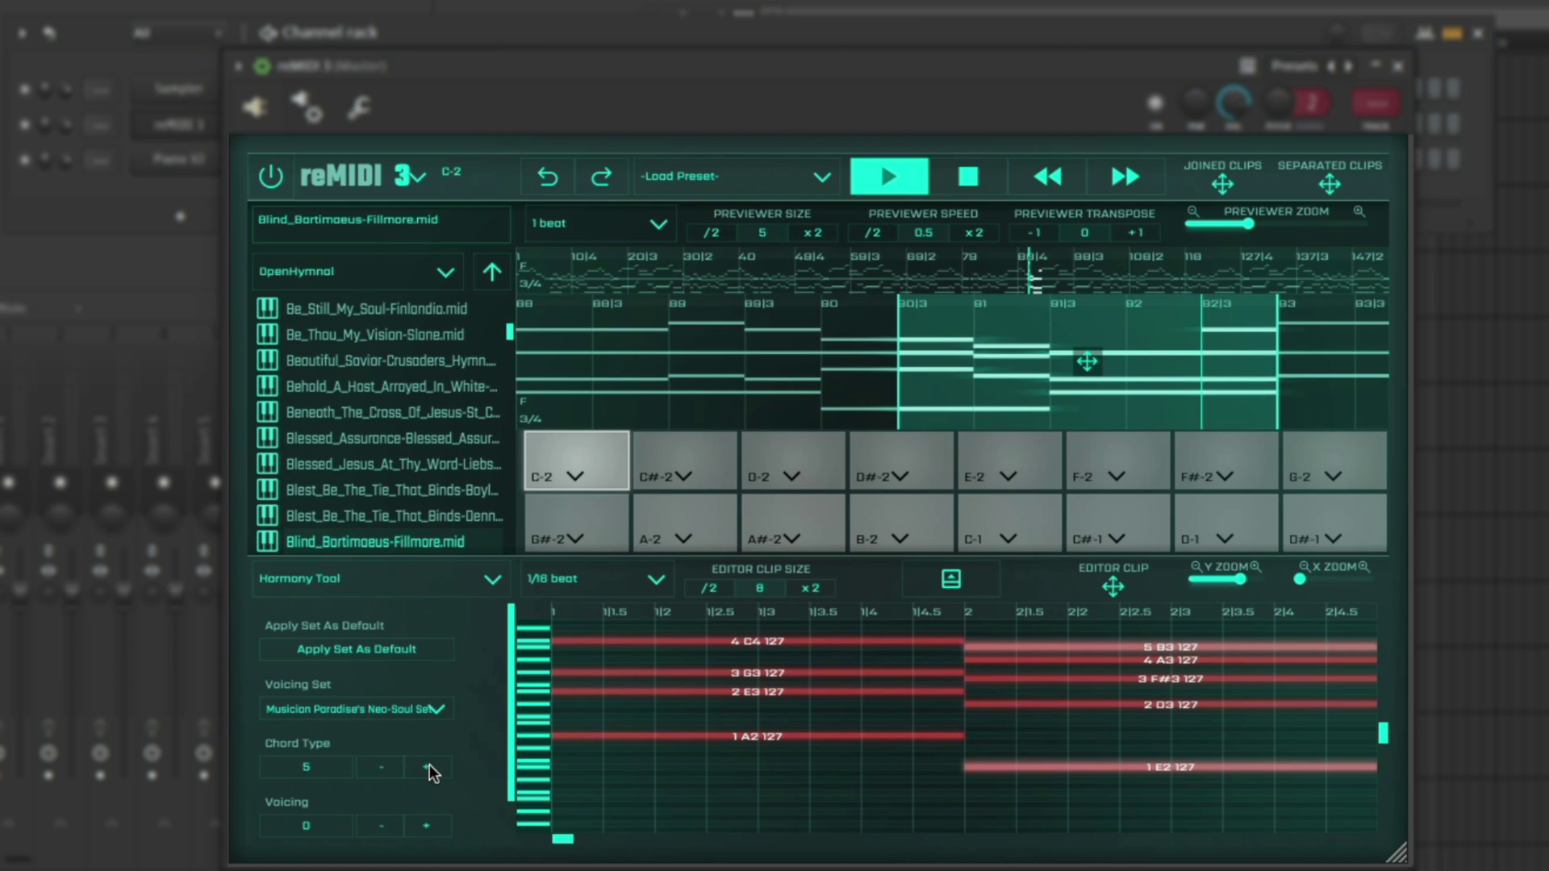
key("space")
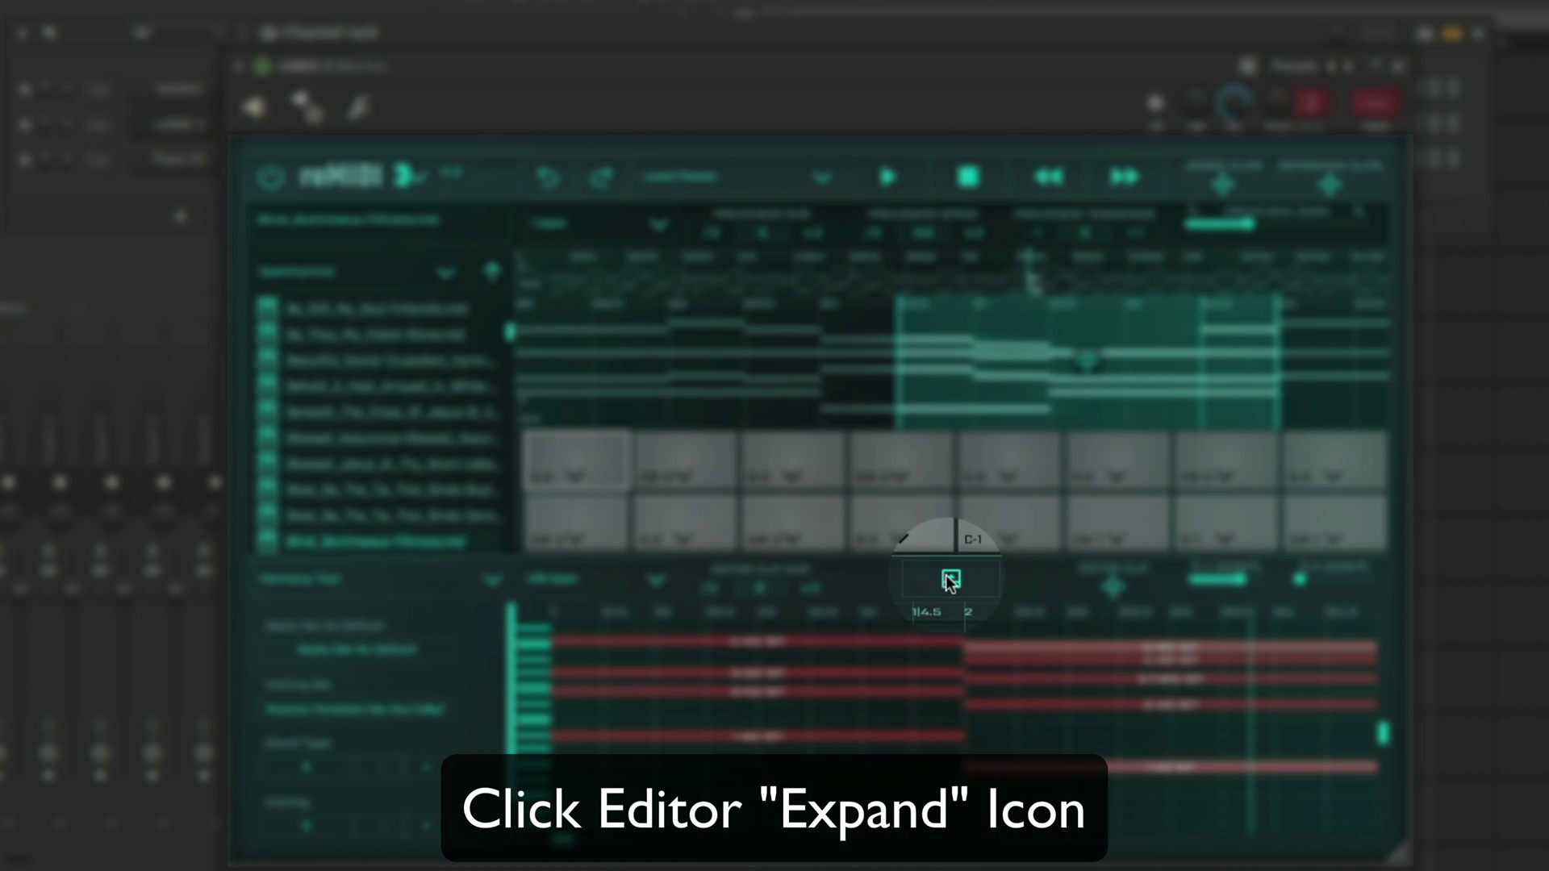
- Expand the note editor to fill the plugin and play the chord progression
left_click(950, 579)
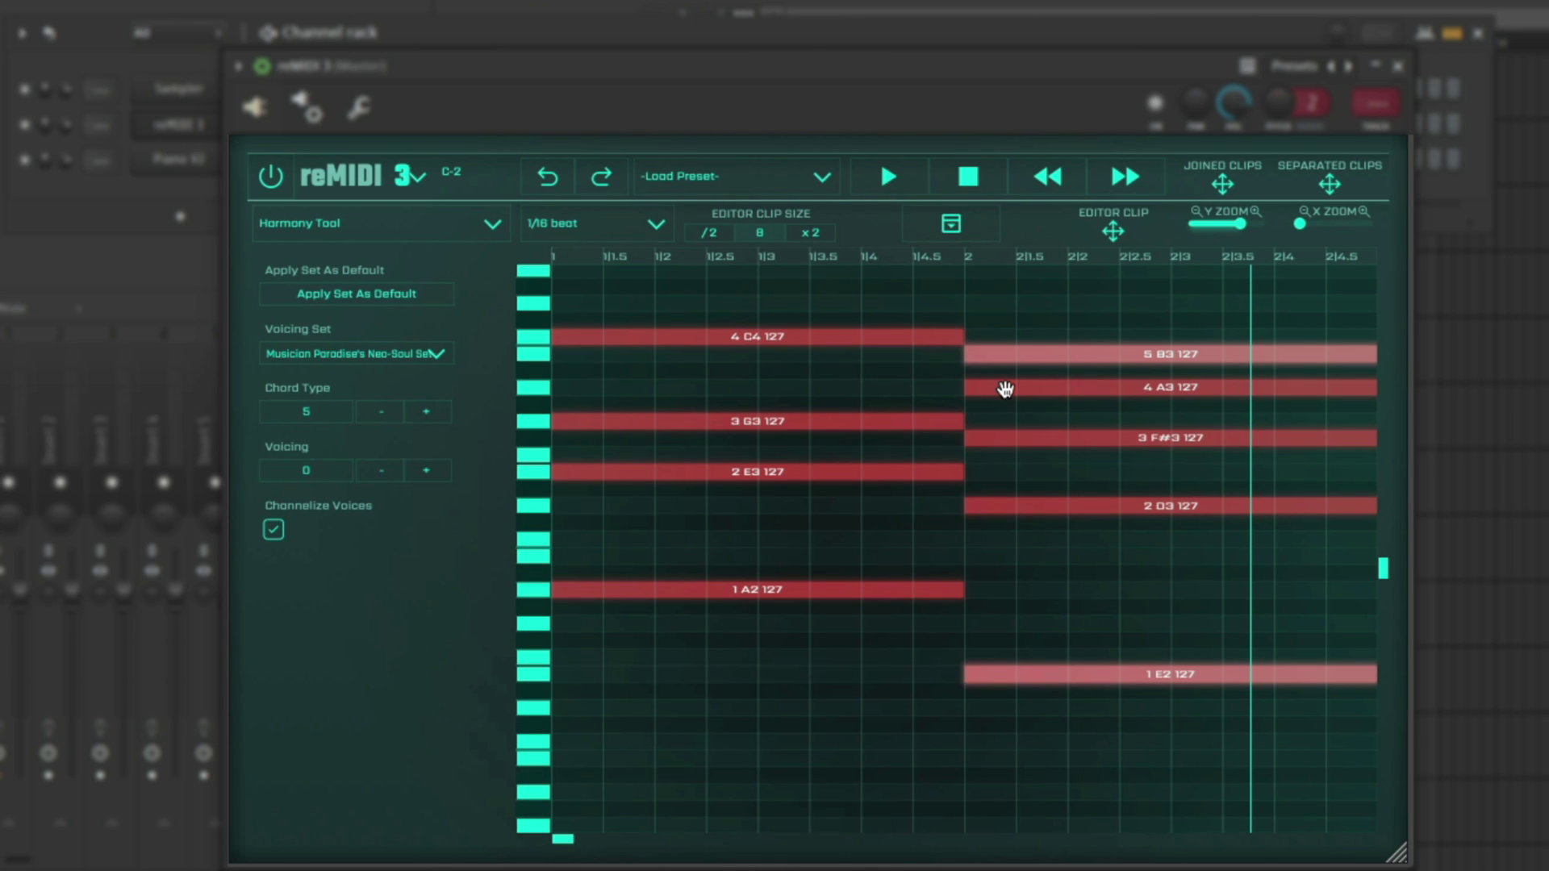
key("space")
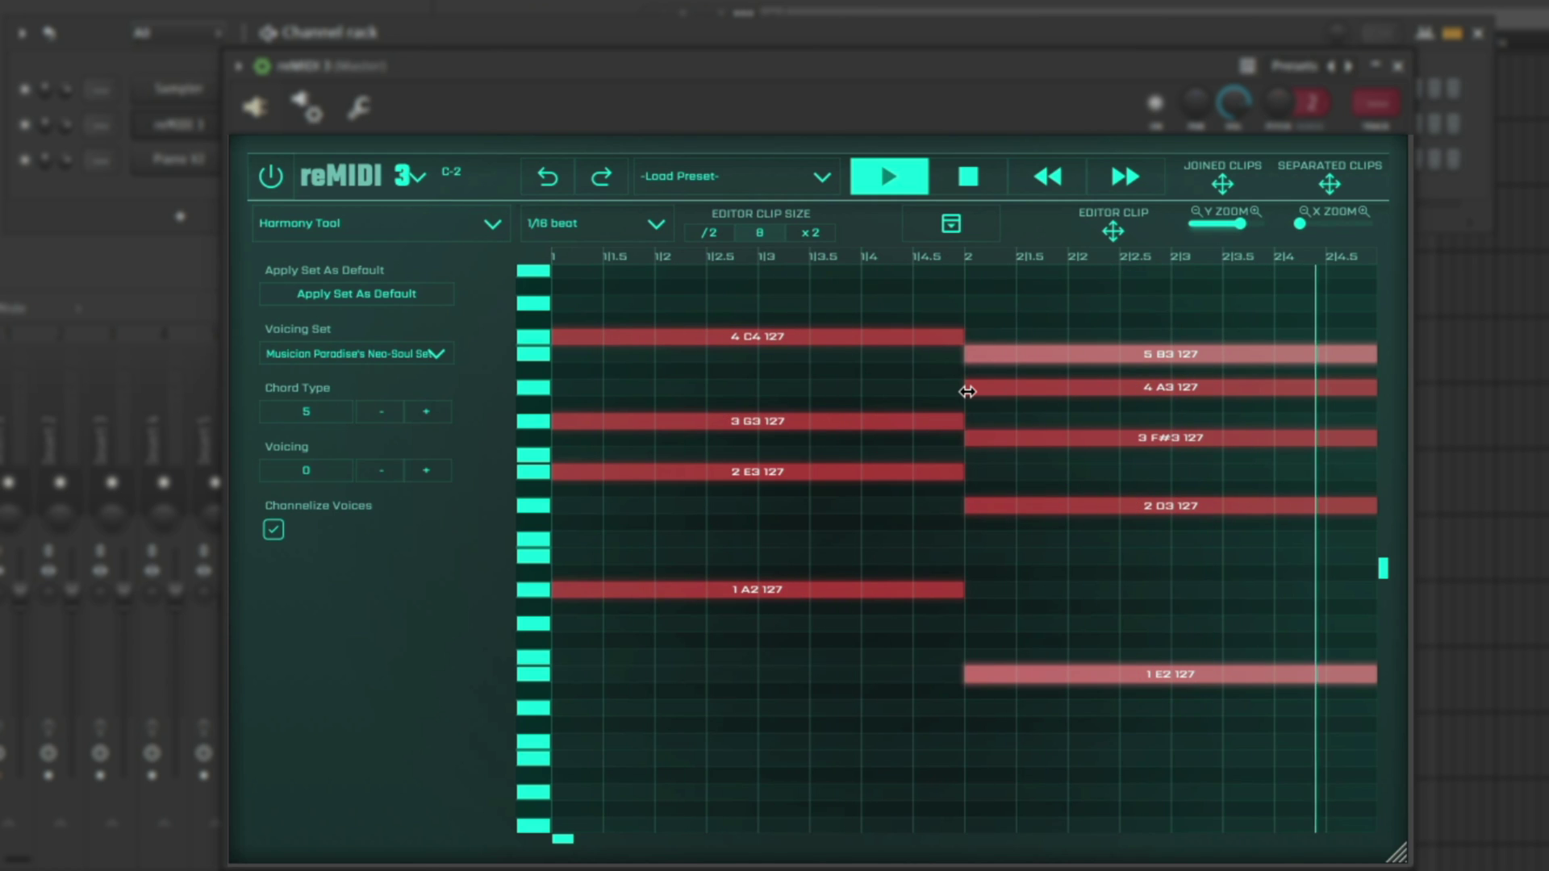
key("space")
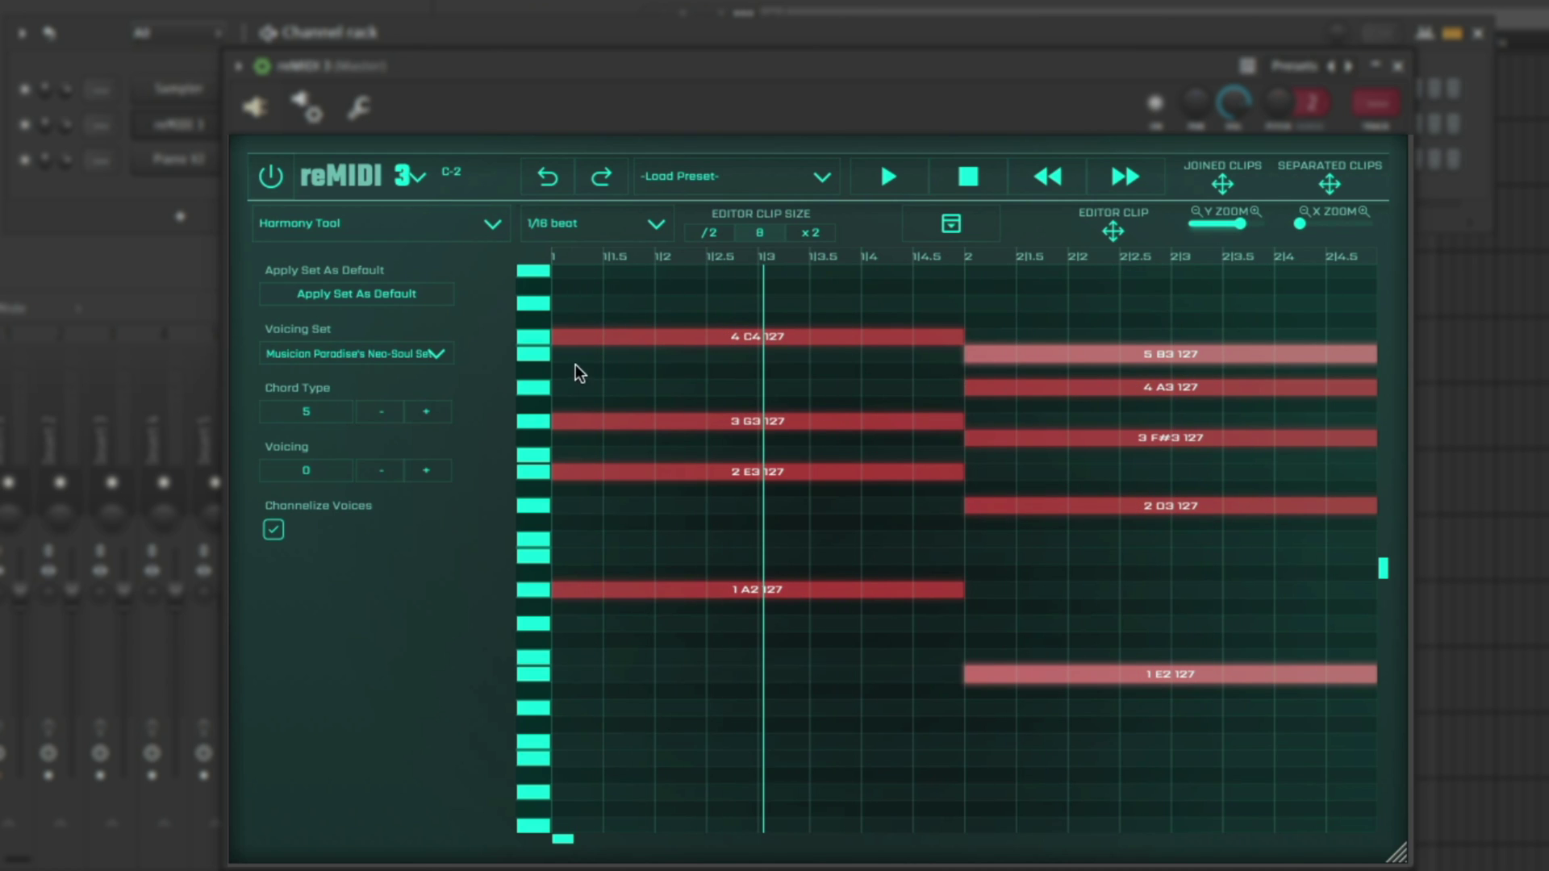
- Double the progression's length with Time Stretch 2 in the Utility Tool
left_click(492, 227)
left_click(368, 297)
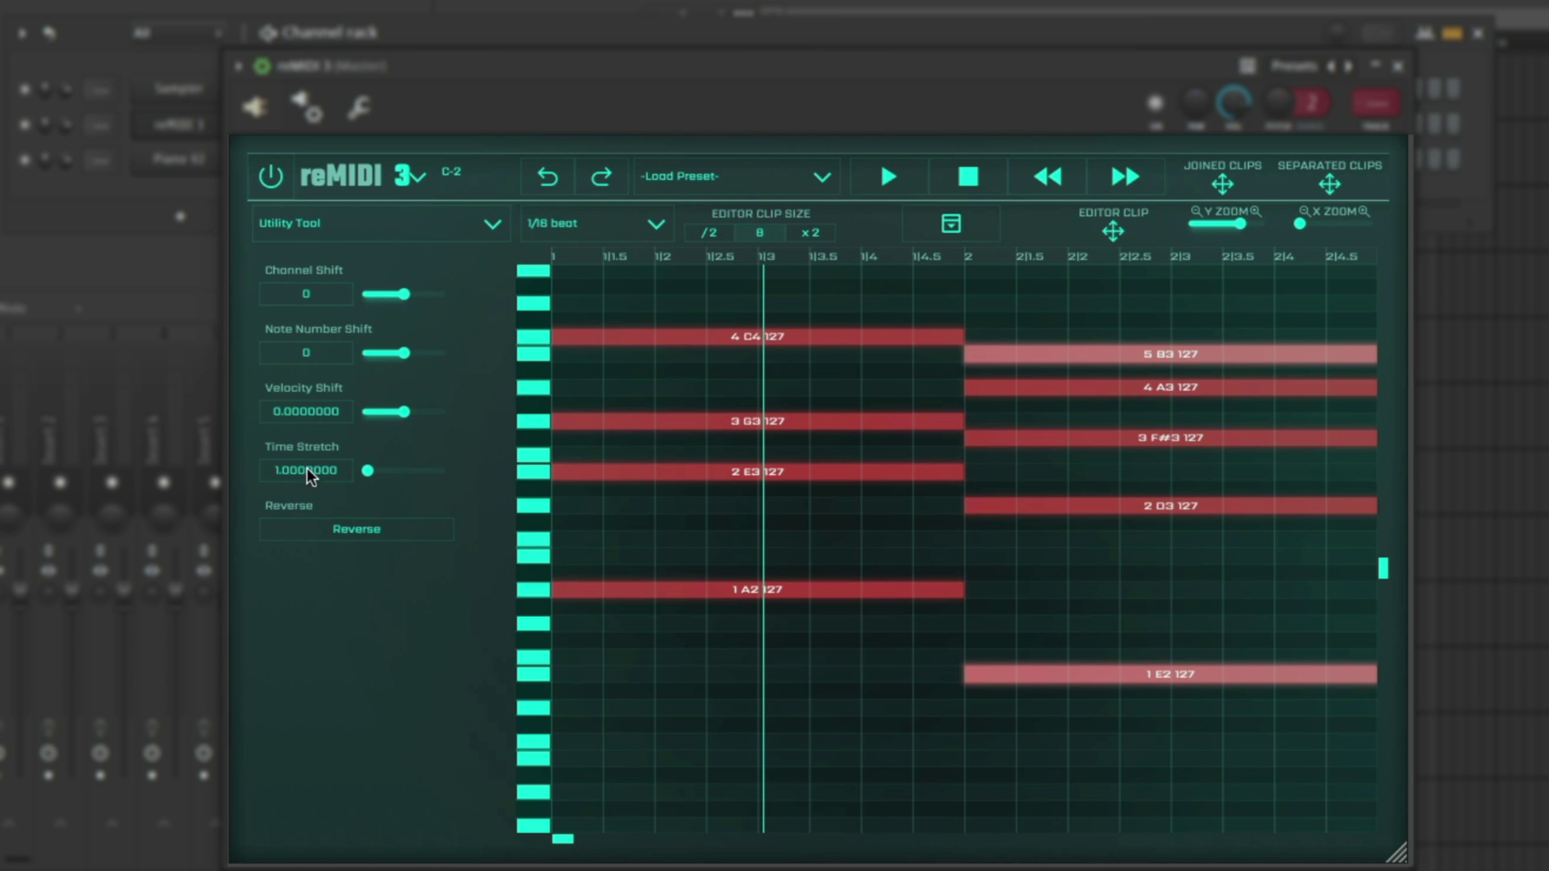
left_click(1149, 666)
scroll(1151, 661, "down", 1)
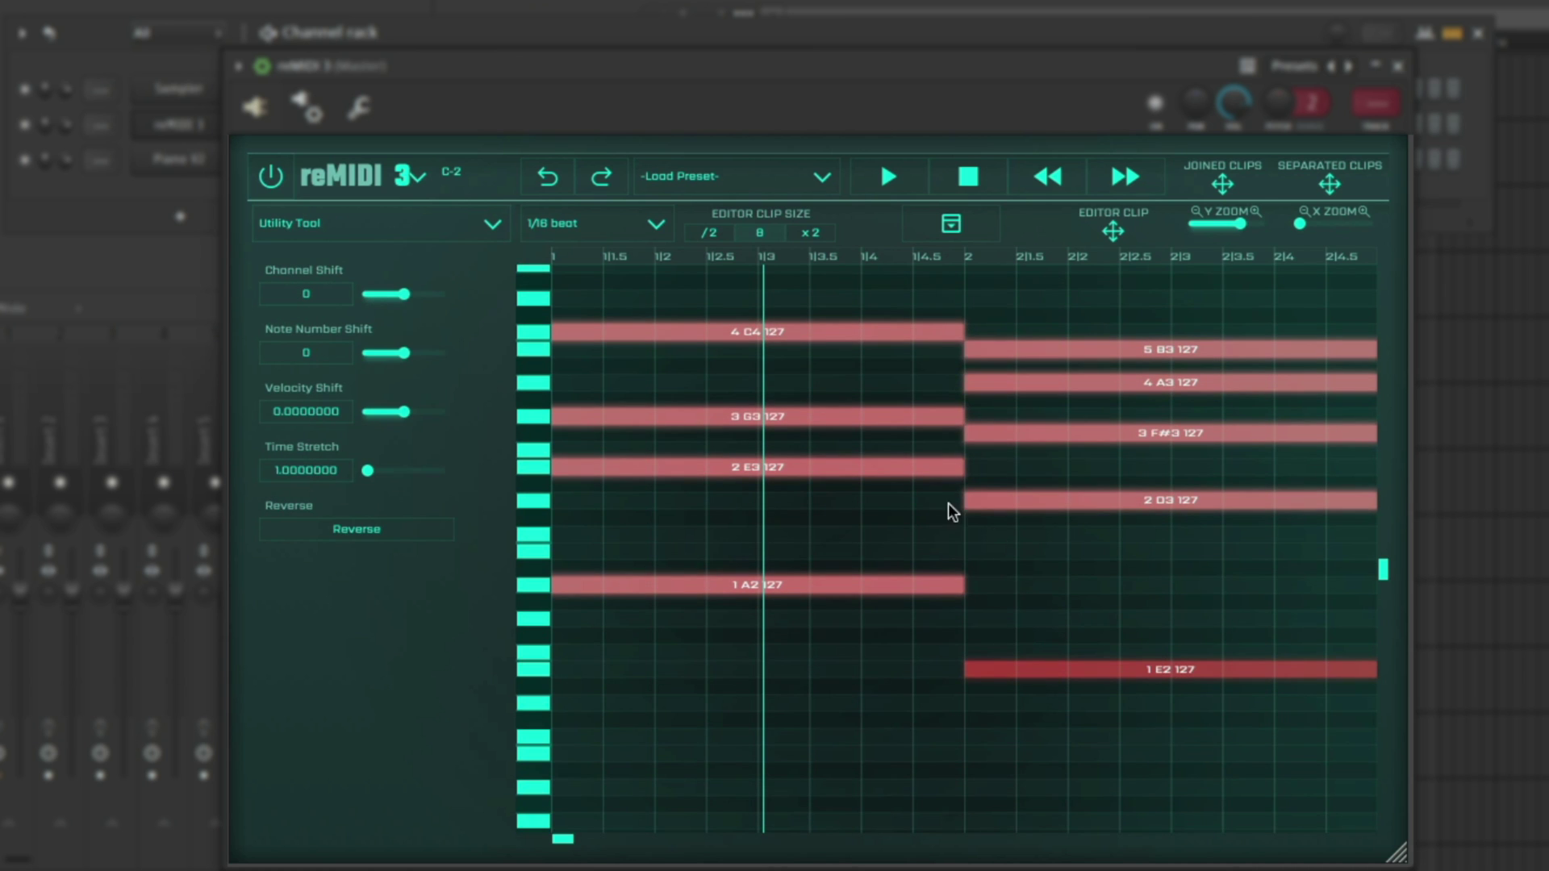
left_click(1212, 758)
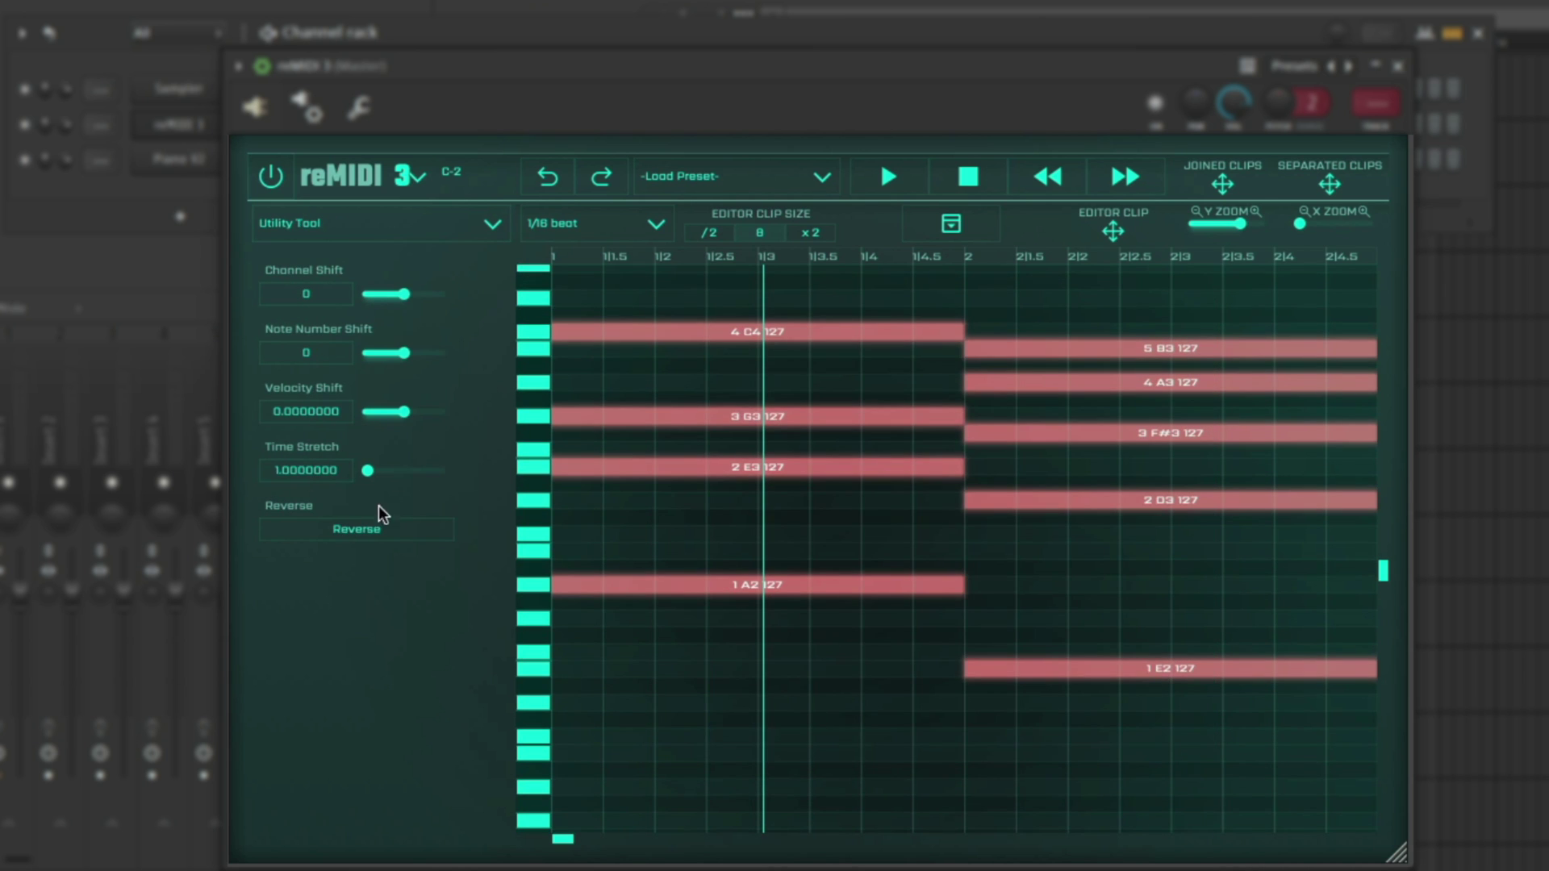
type("2")
key("Return")
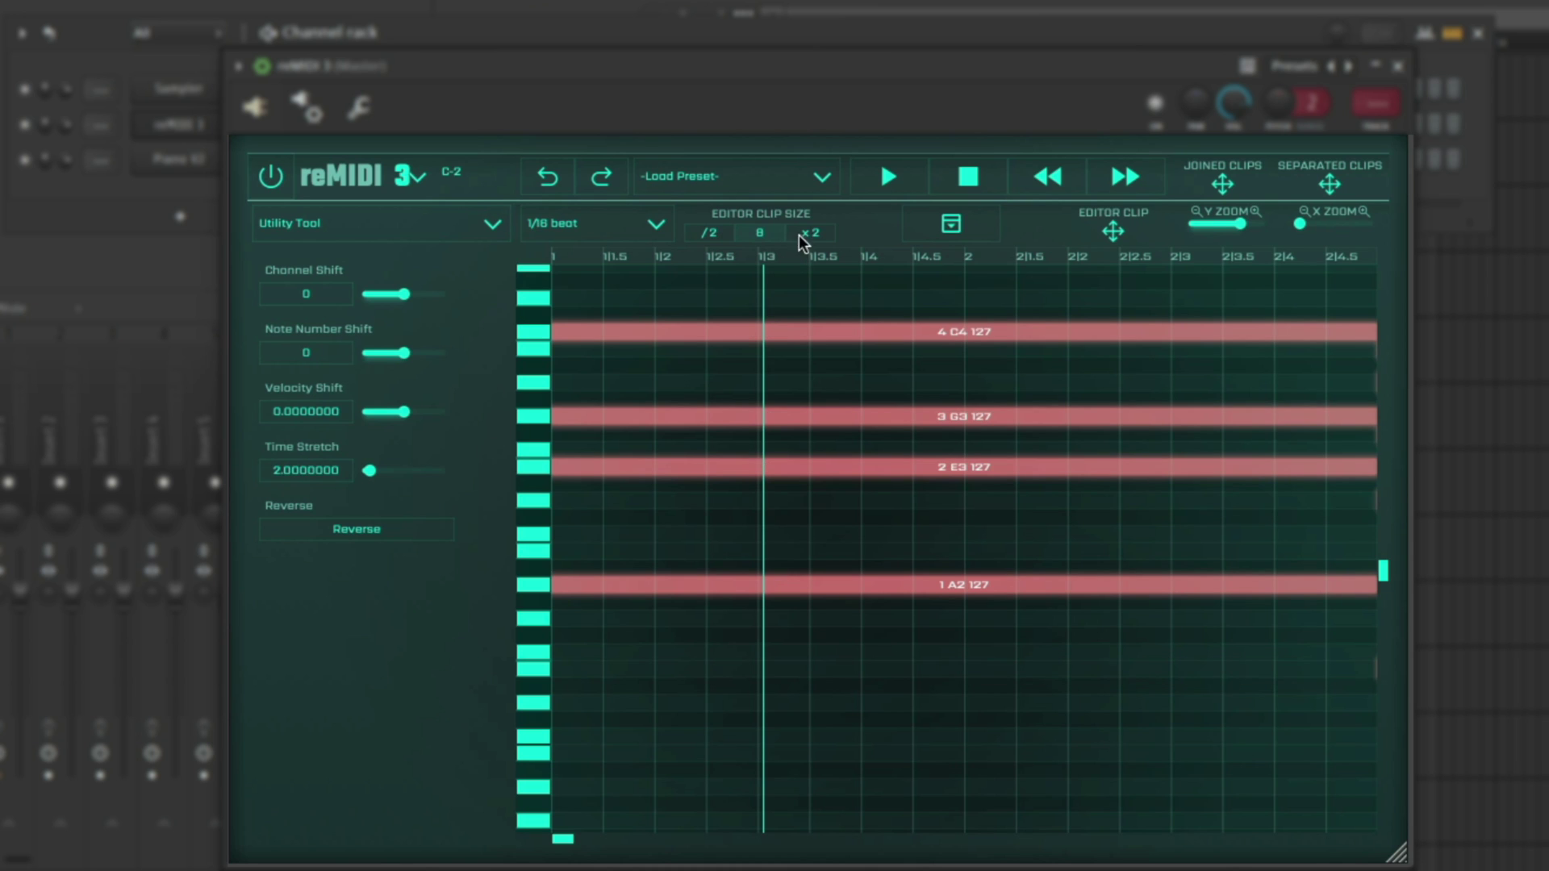
- Widen Editor Clip Size to 16 and play the stretched chords
left_click(809, 233)
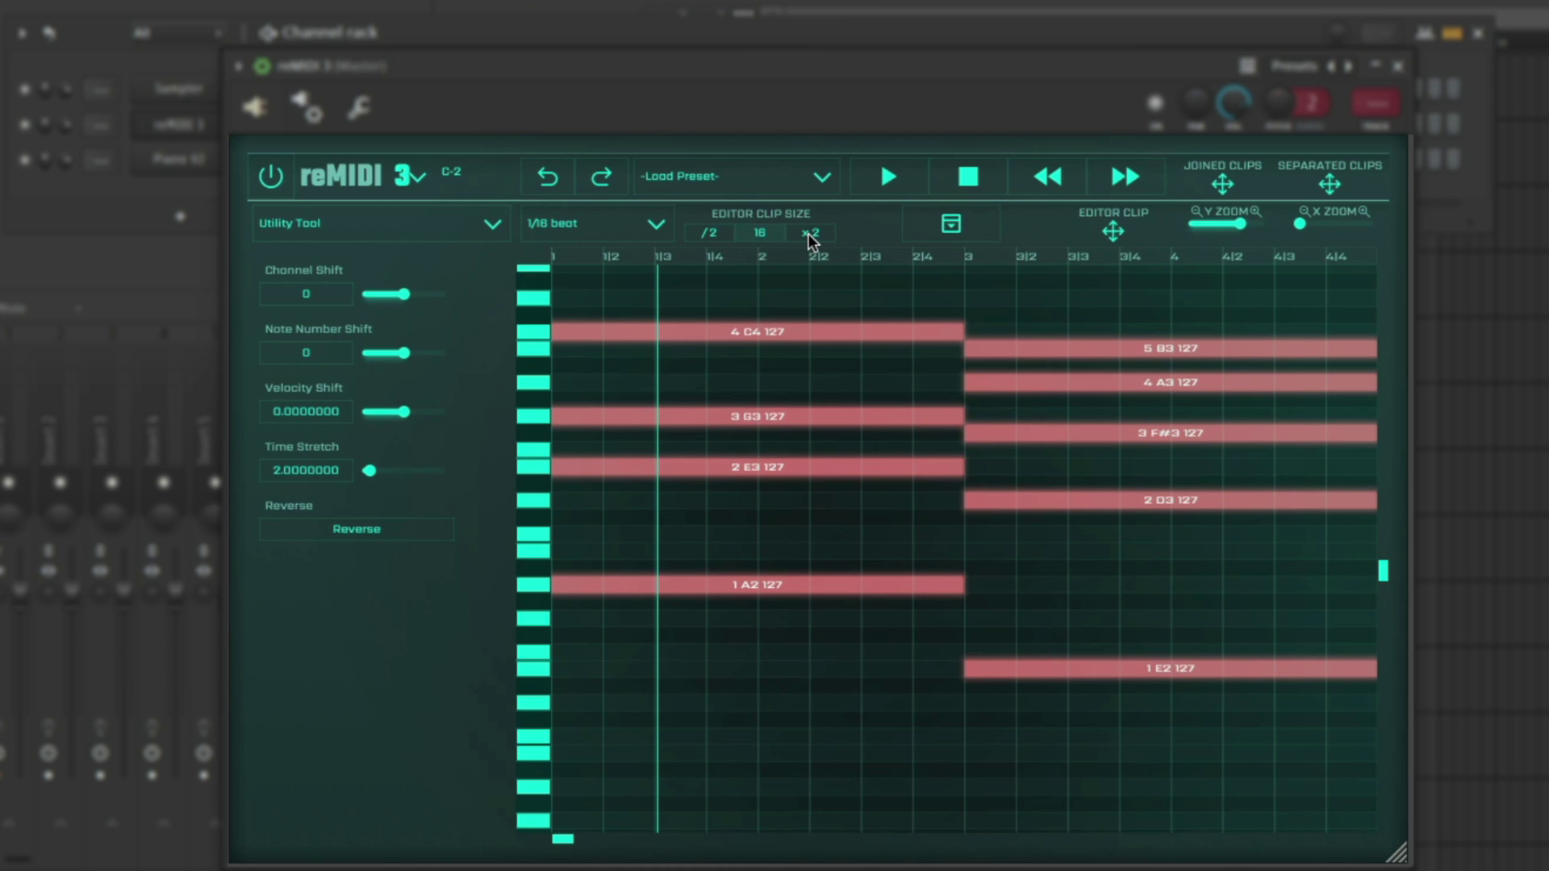
key("space")
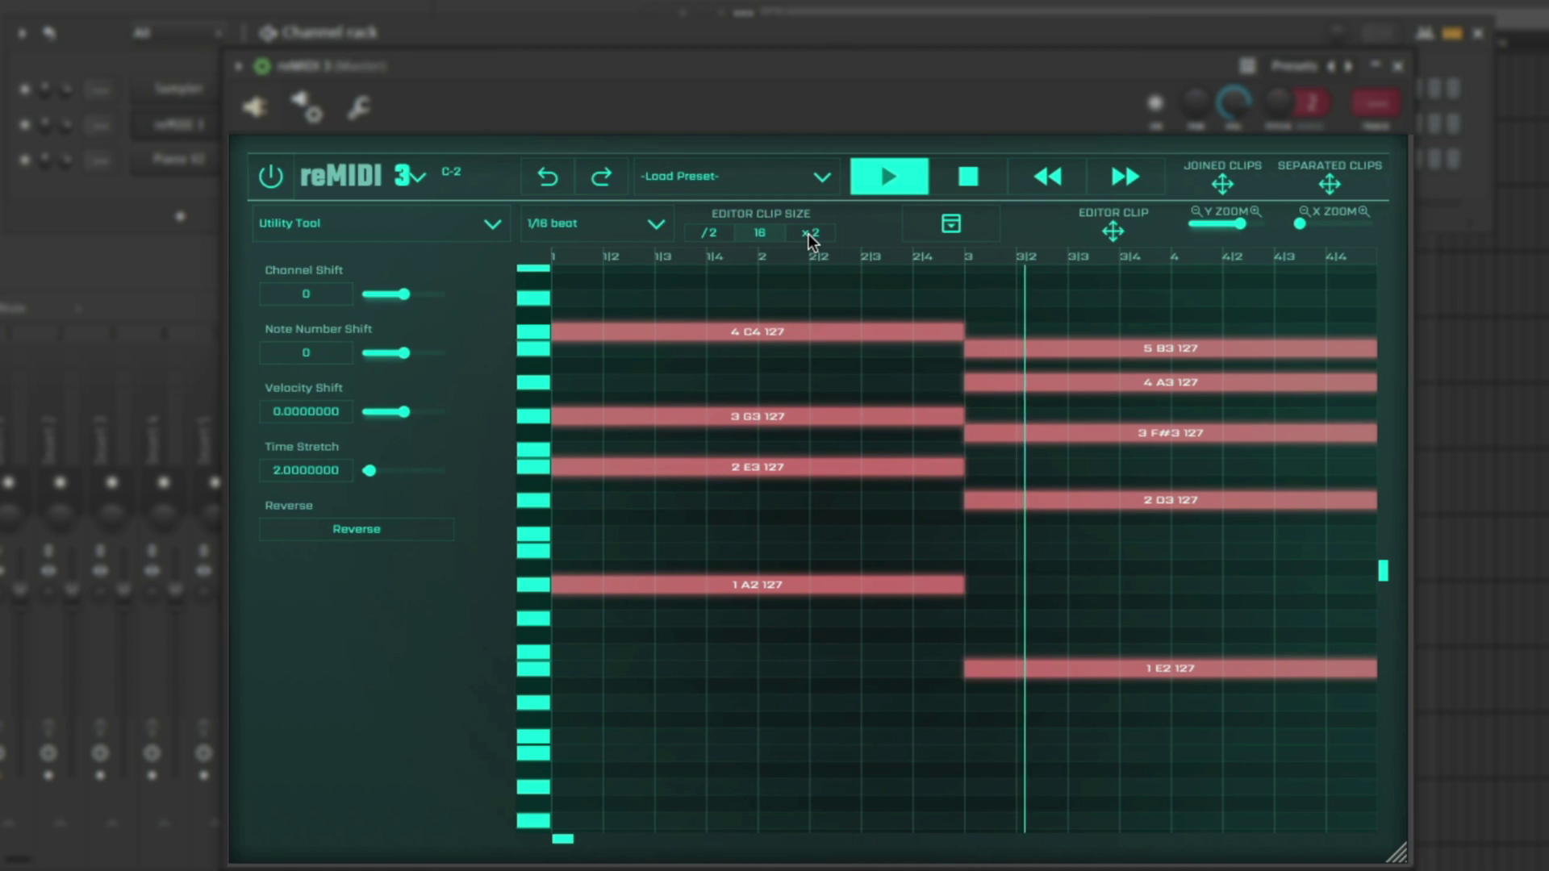
key("space")
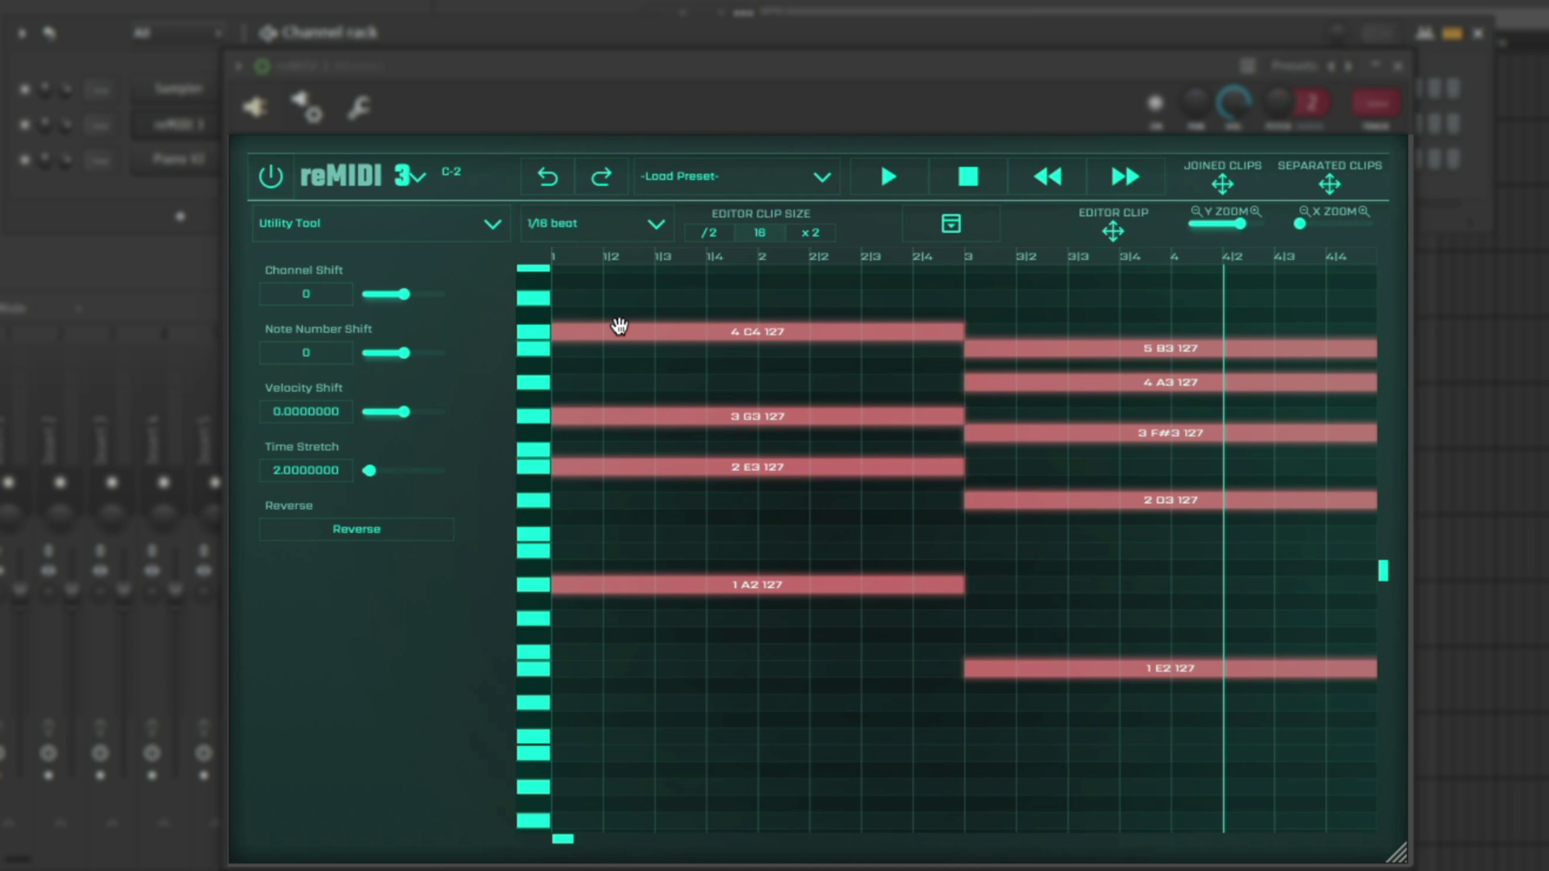
key("space")
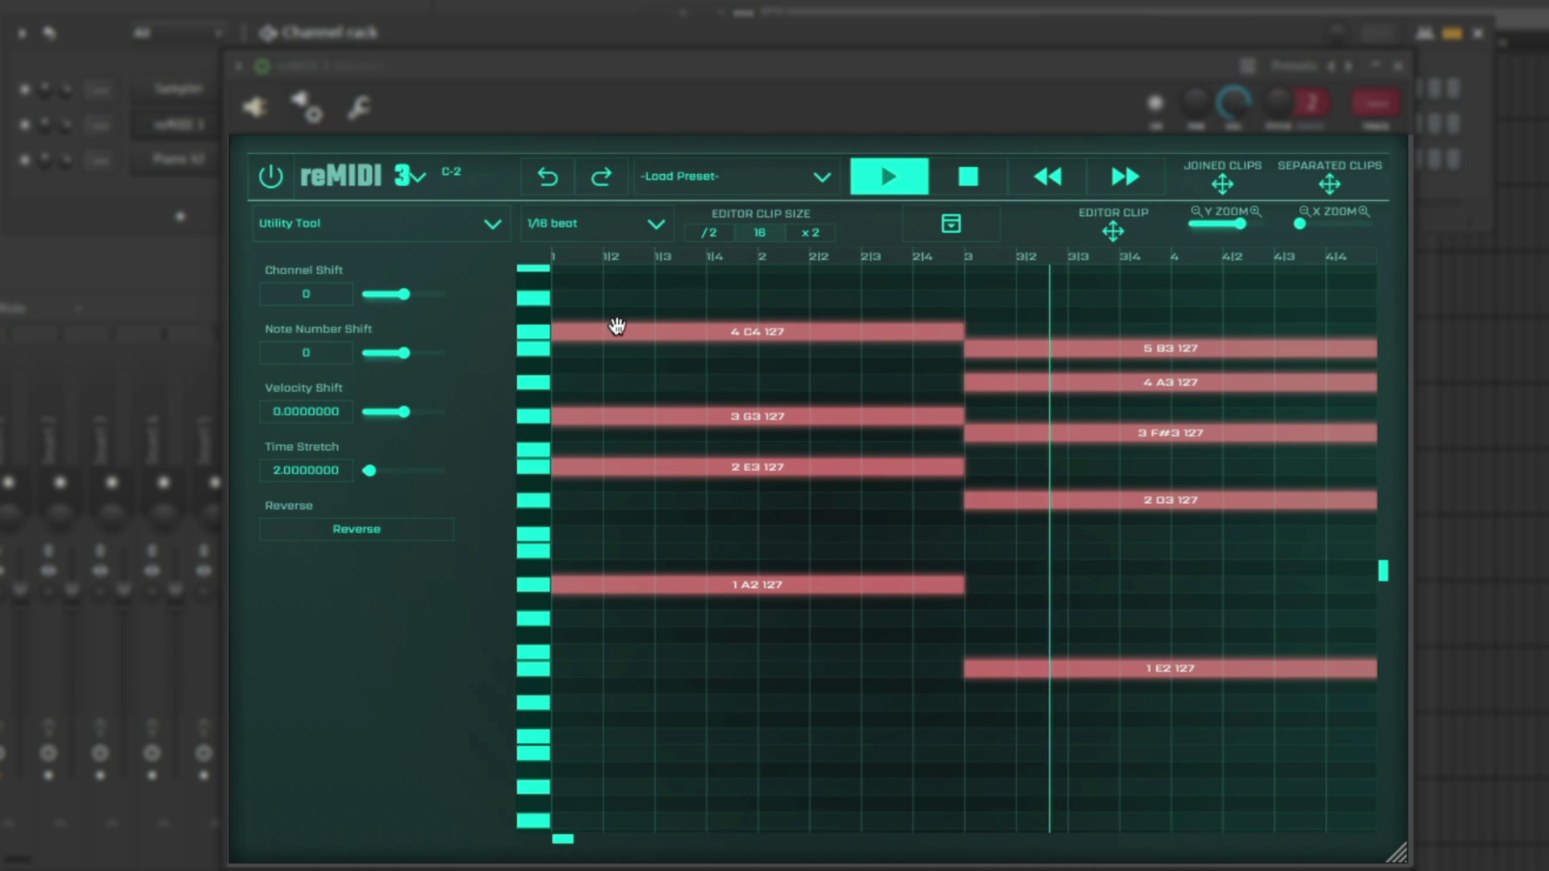
key("space")
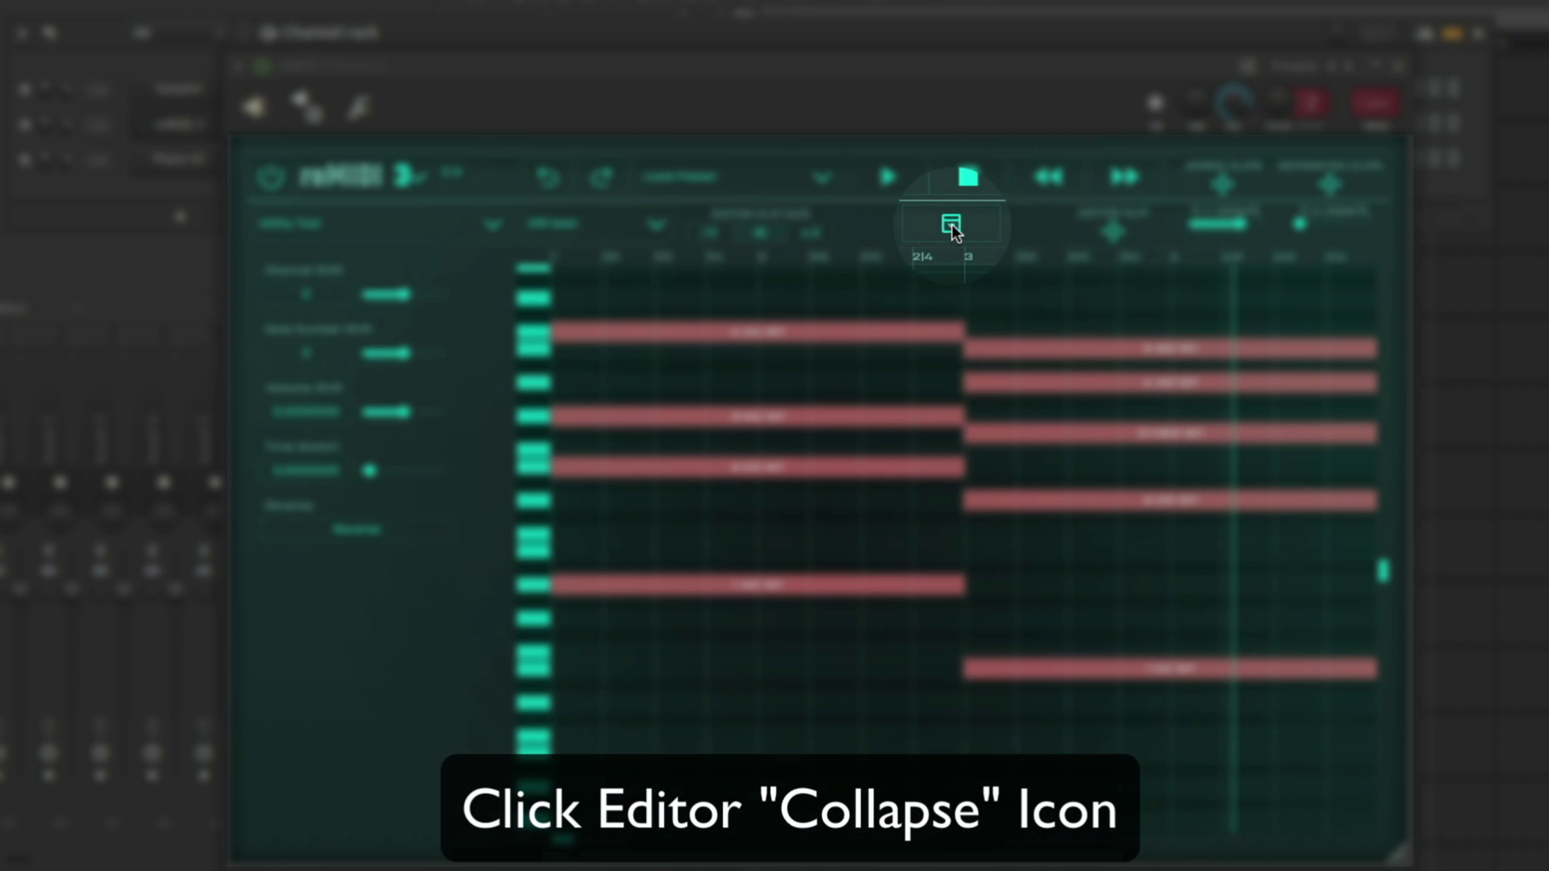
- Restore the browser and previewer, then strum both chords with Strum Time about 0.35
left_click(952, 224)
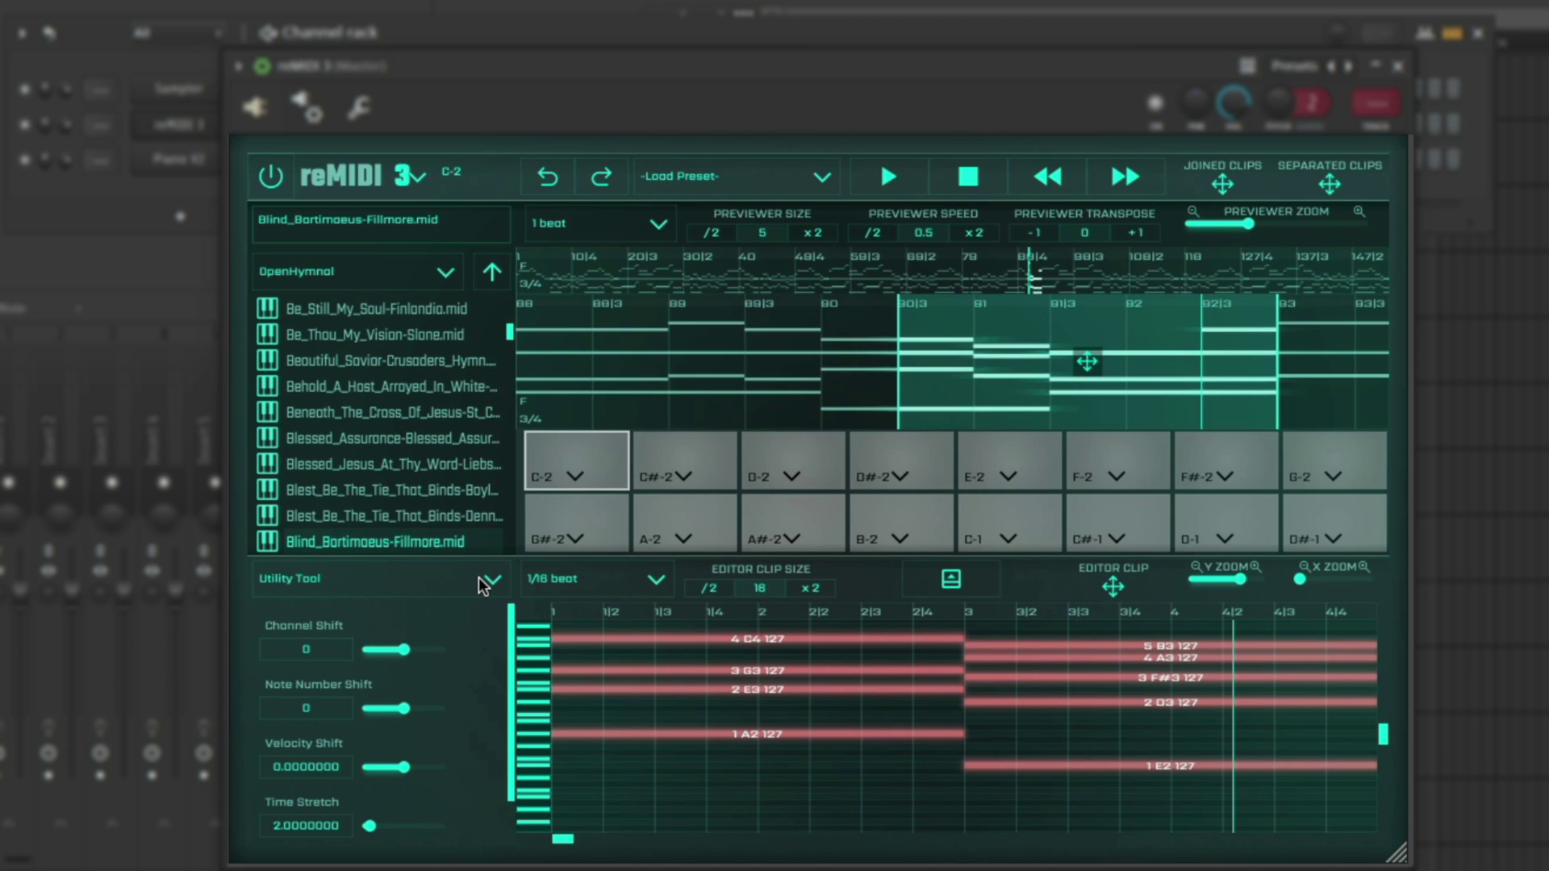
left_click(576, 625)
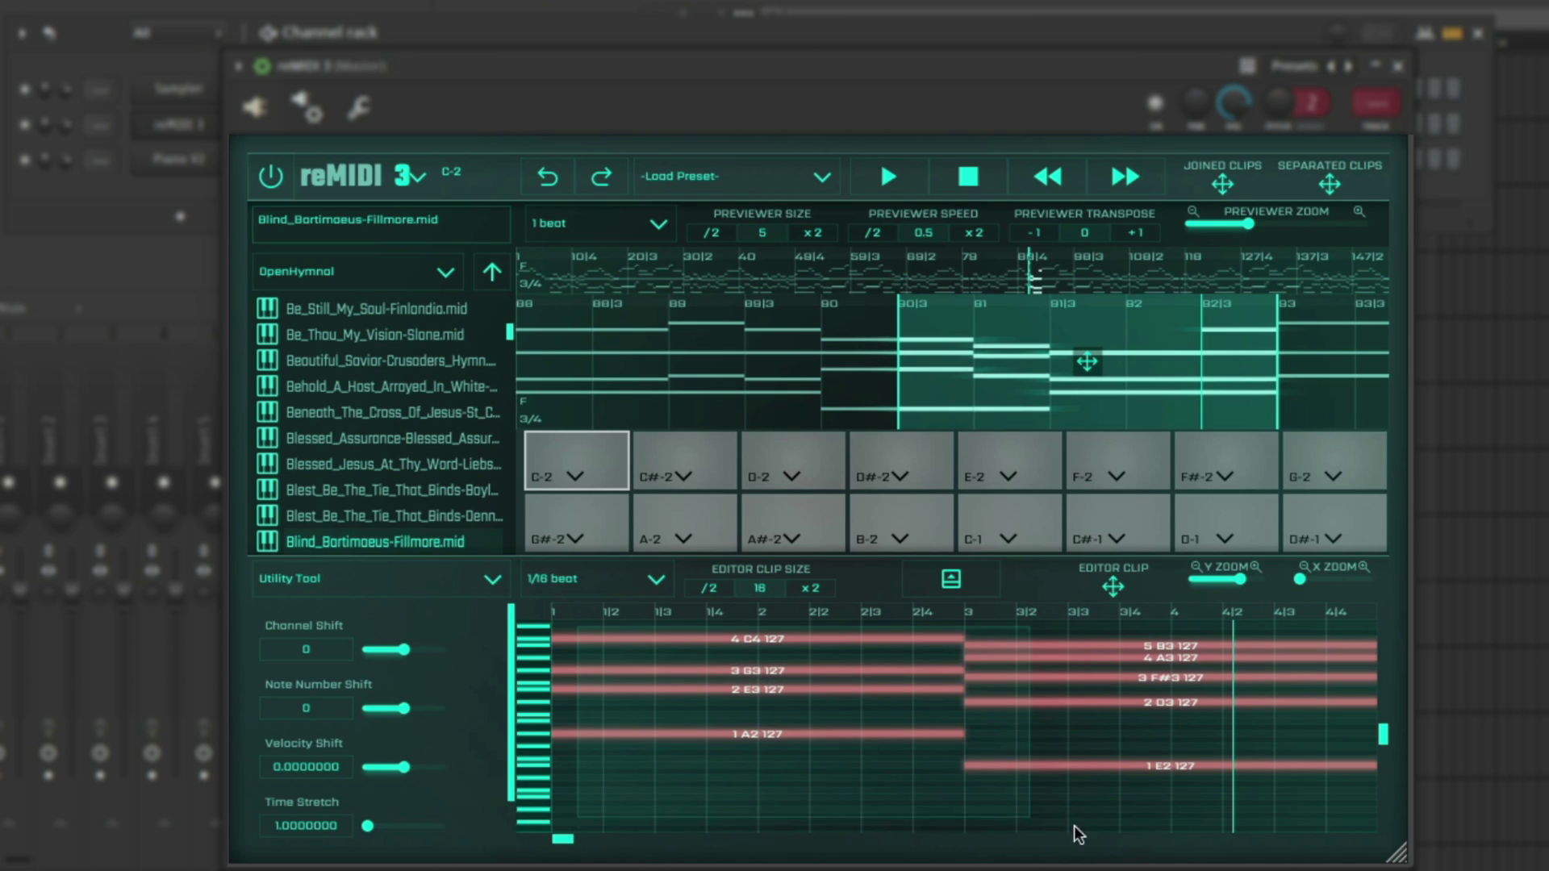
left_click(492, 581)
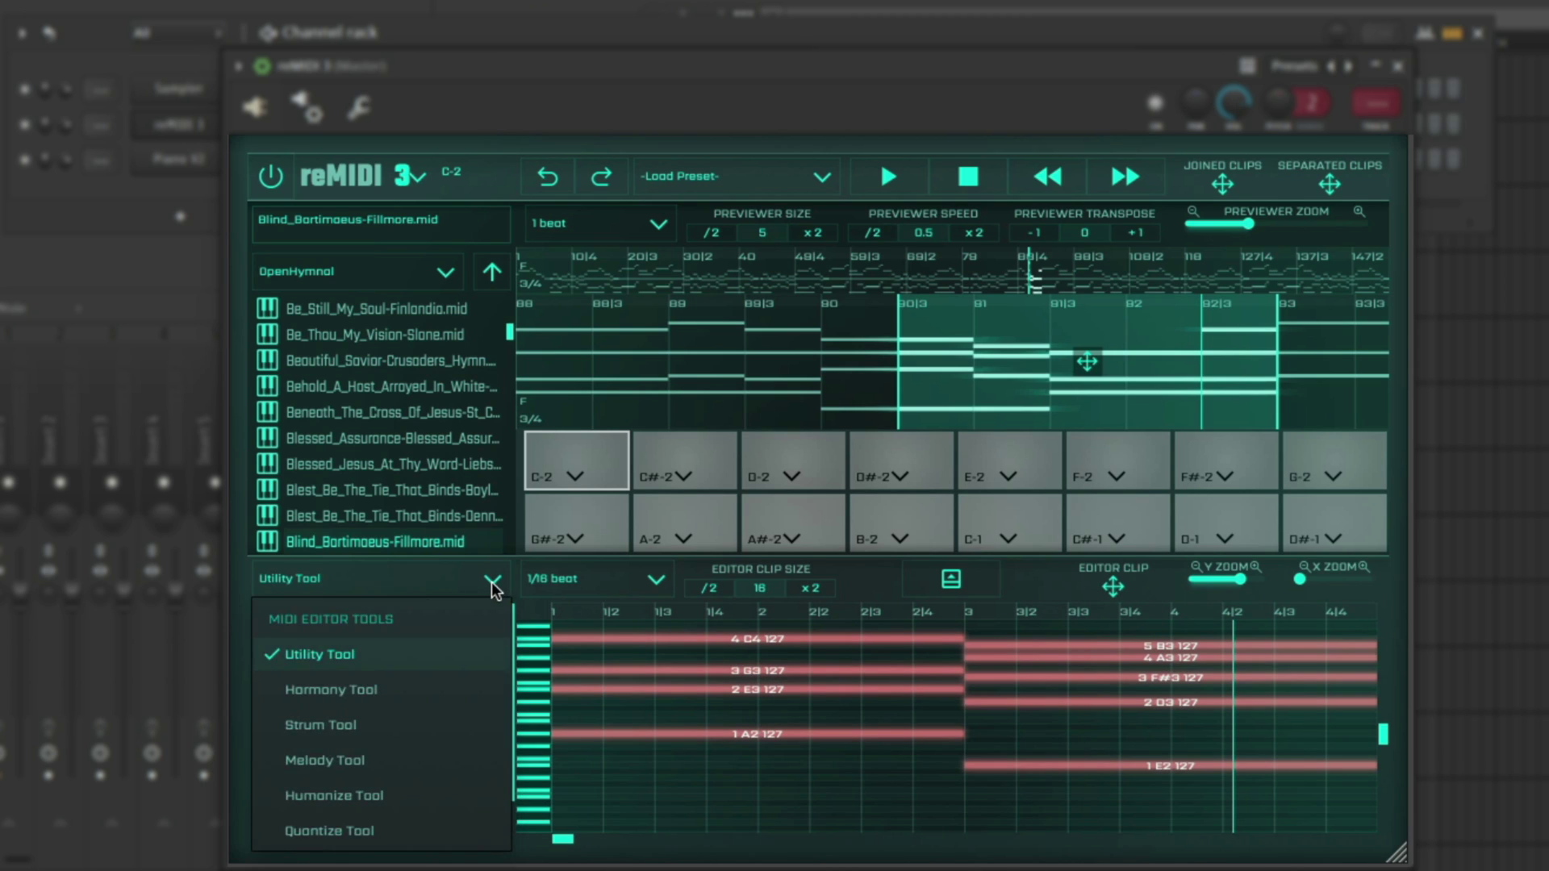
left_click(341, 724)
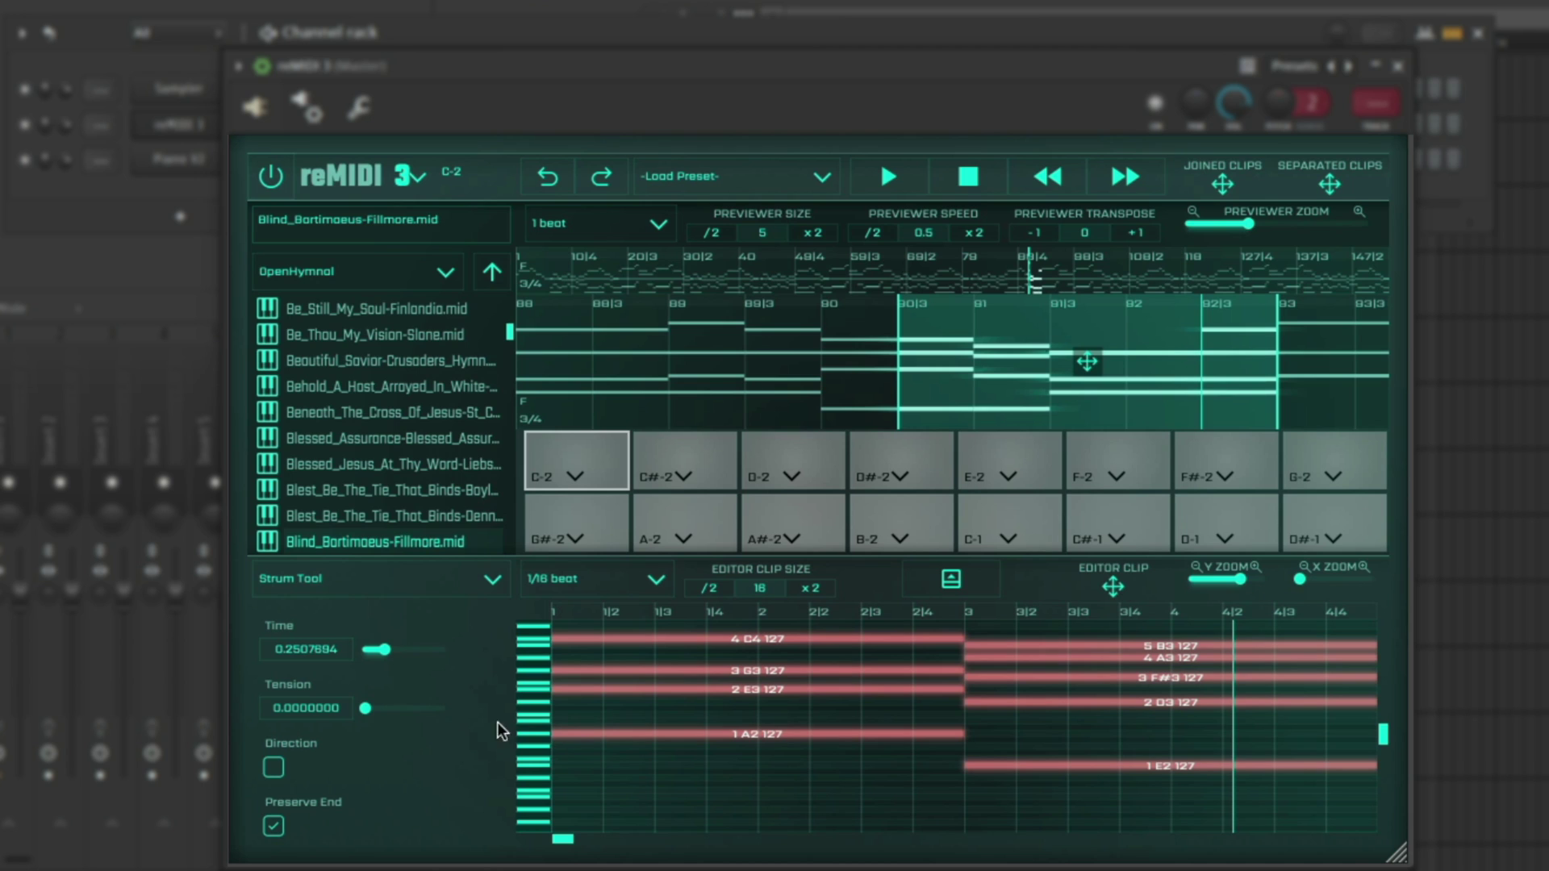
left_click_drag(381, 649, 377, 650)
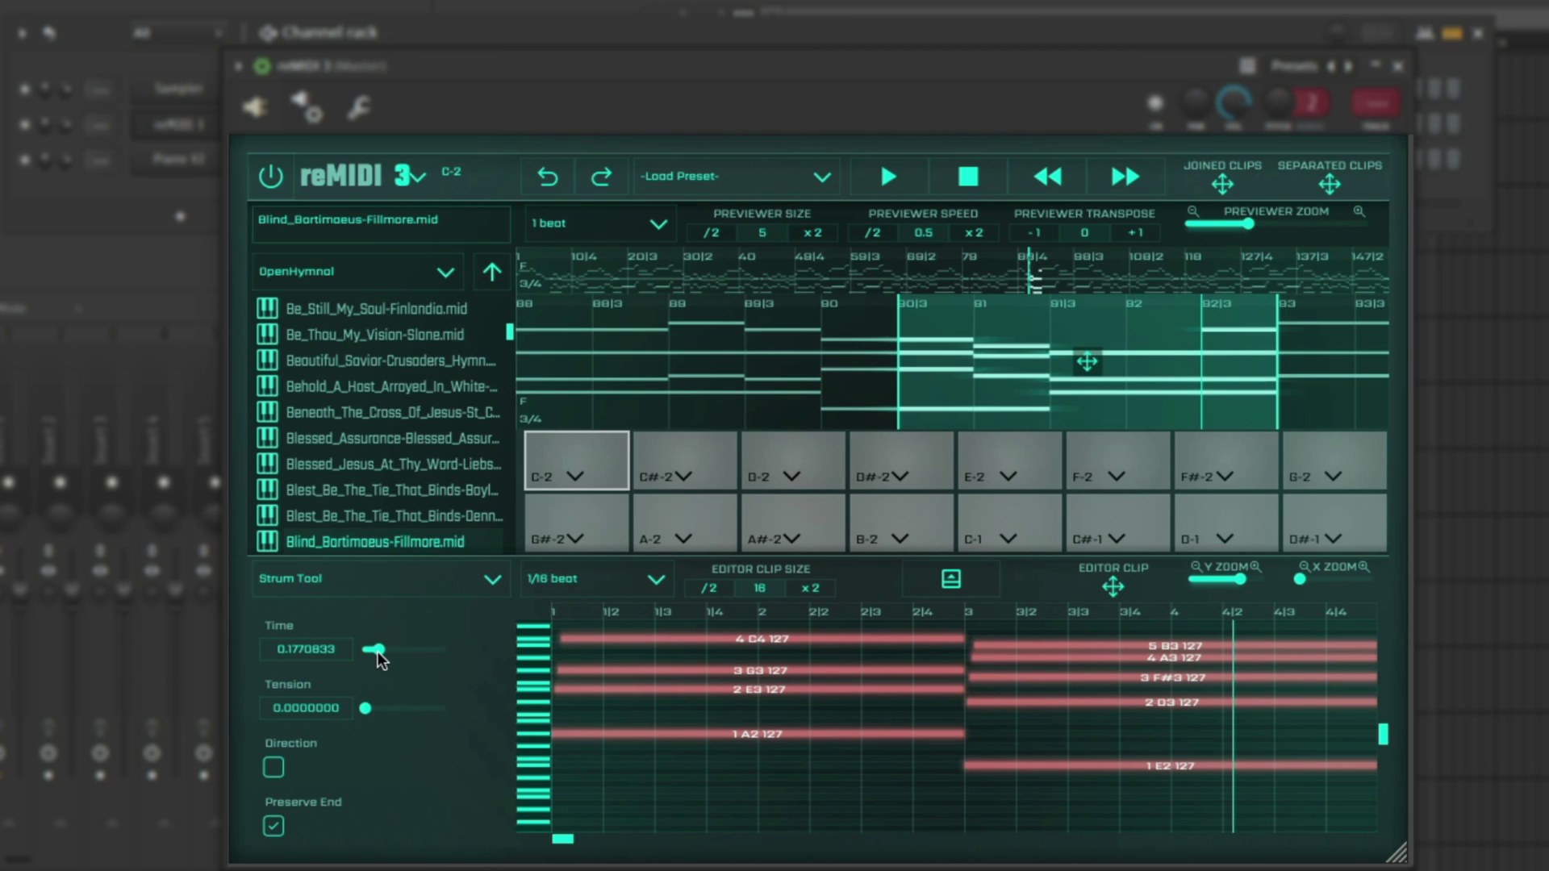
left_click_drag(379, 652, 395, 656)
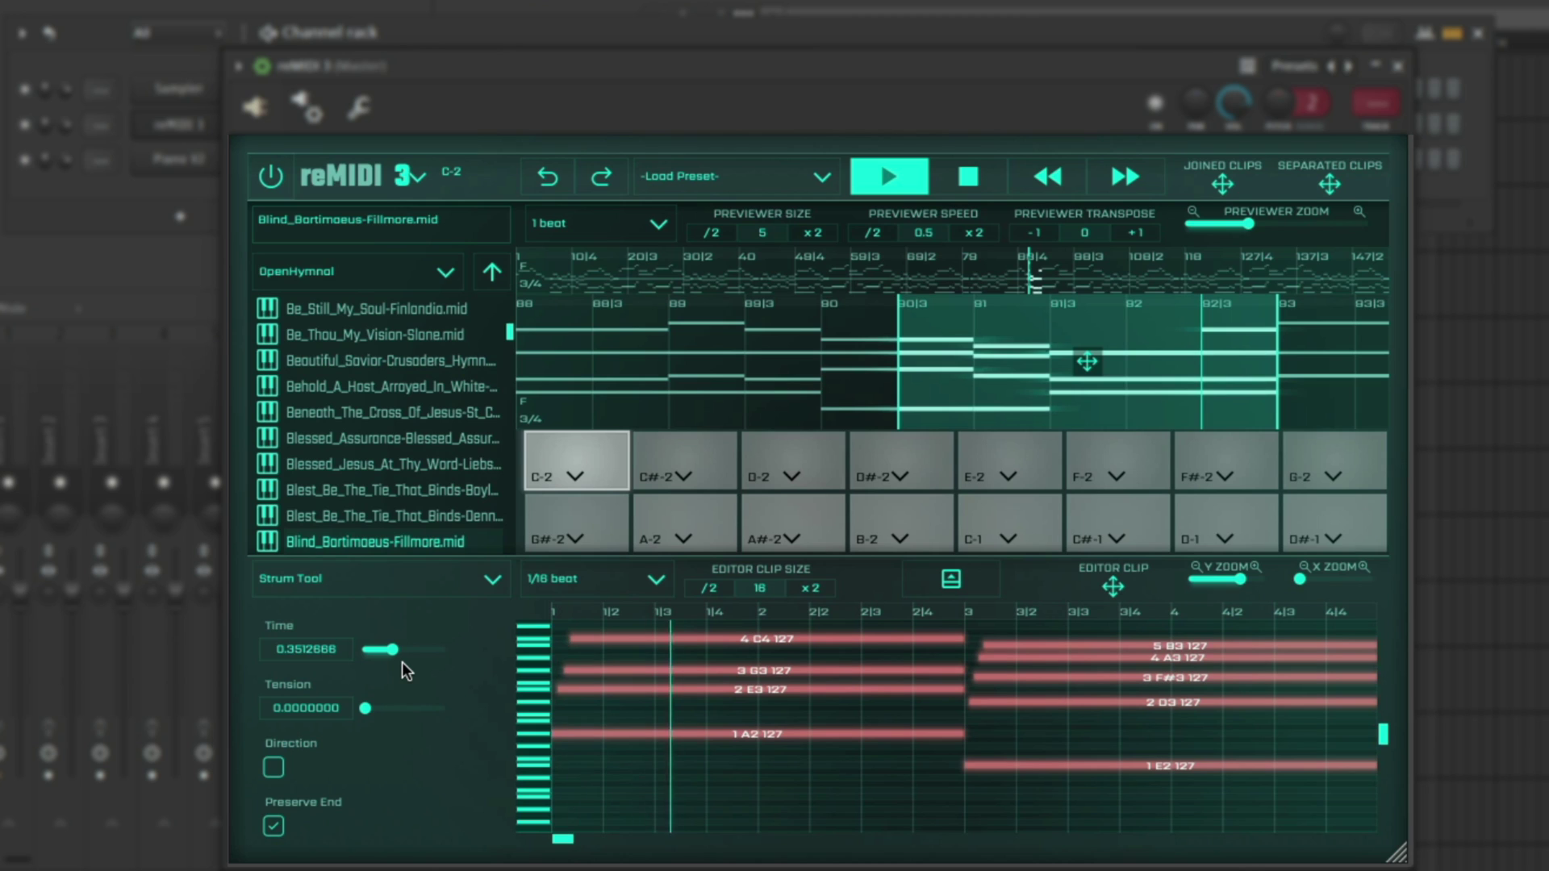
key("space")
- Apply the Melody Tool with 1-beat quantize and Max Splits 3, then play it
left_click(493, 579)
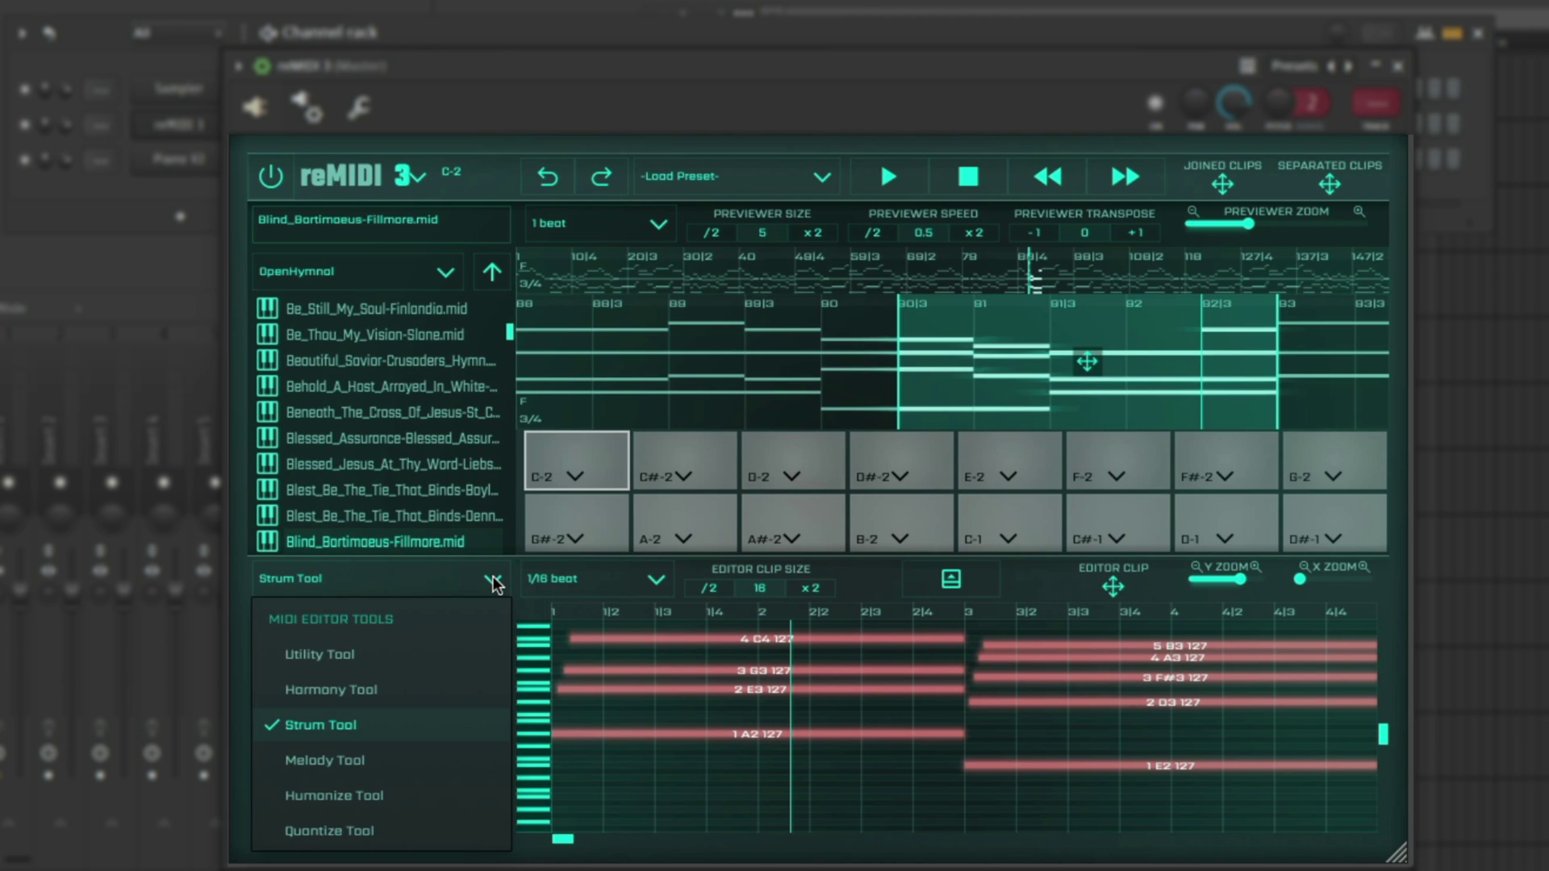
left_click(326, 761)
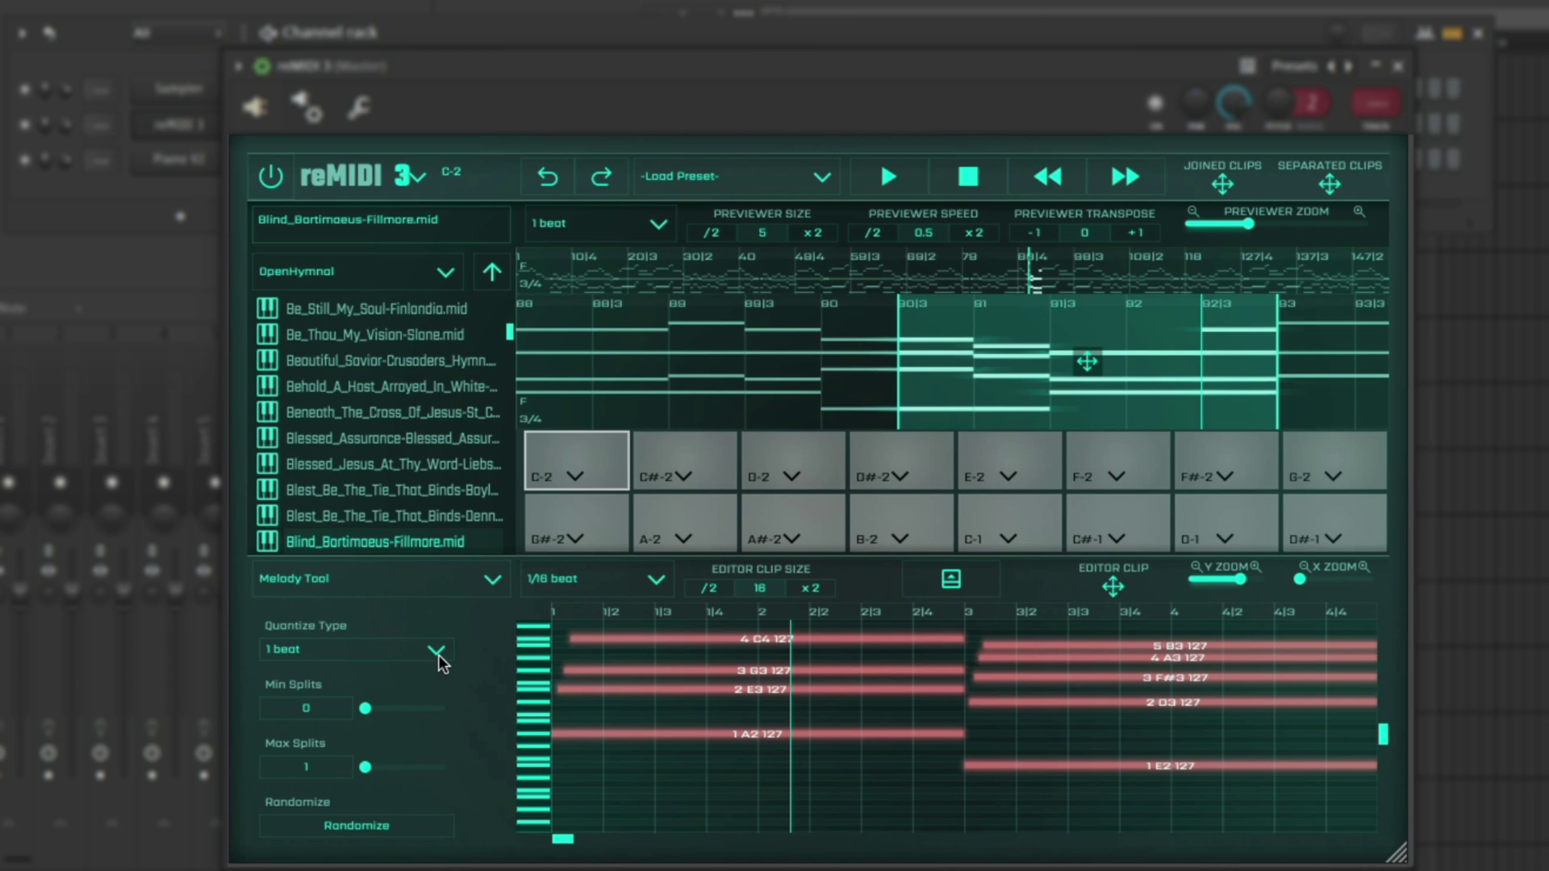
left_click(288, 649)
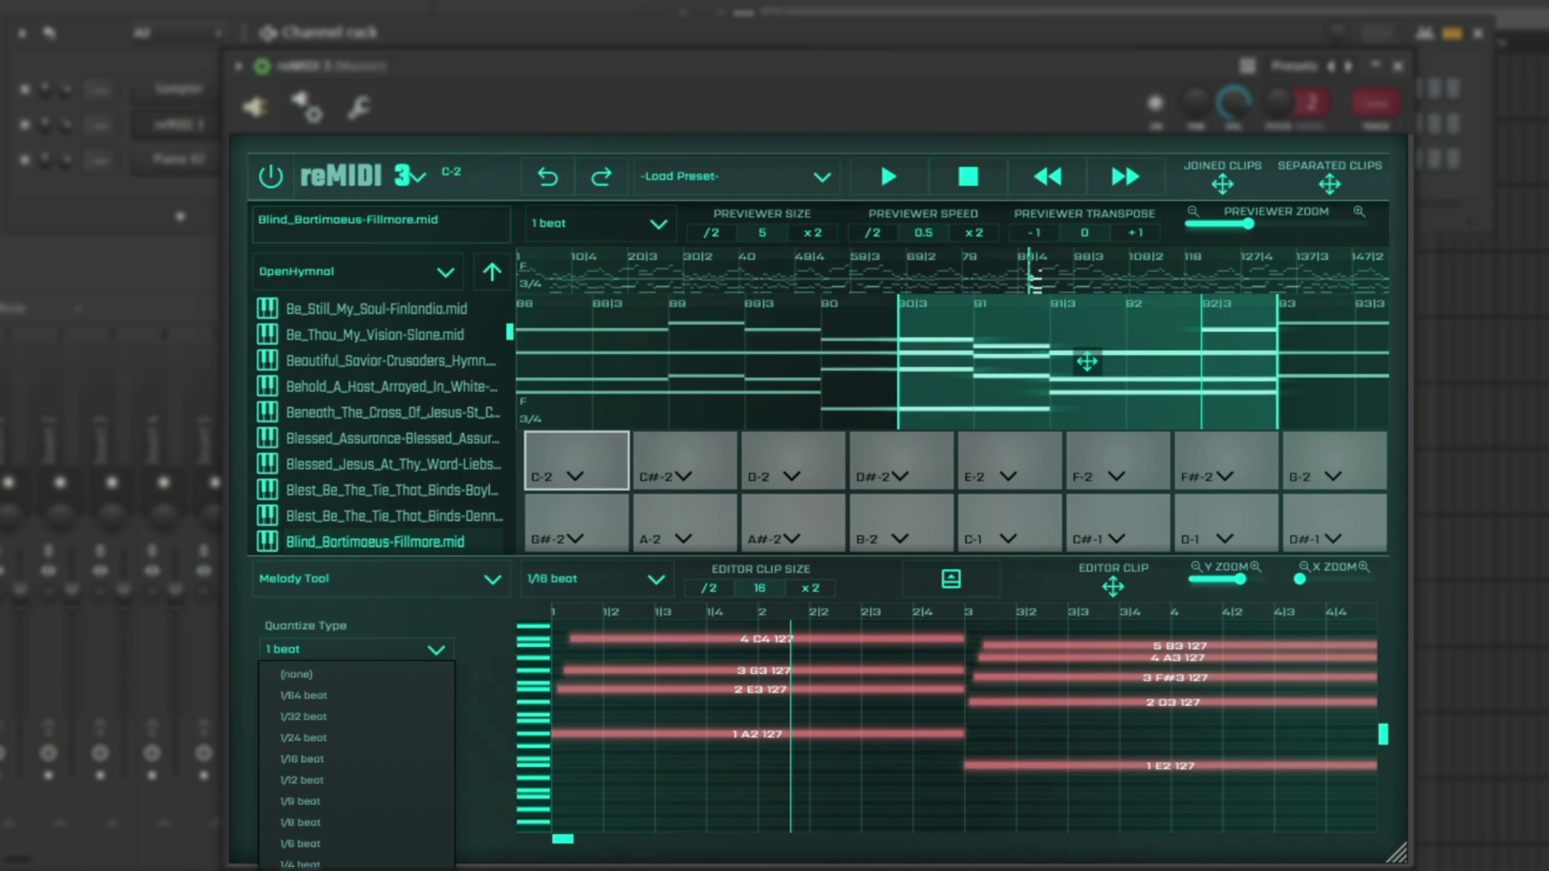
key("Escape")
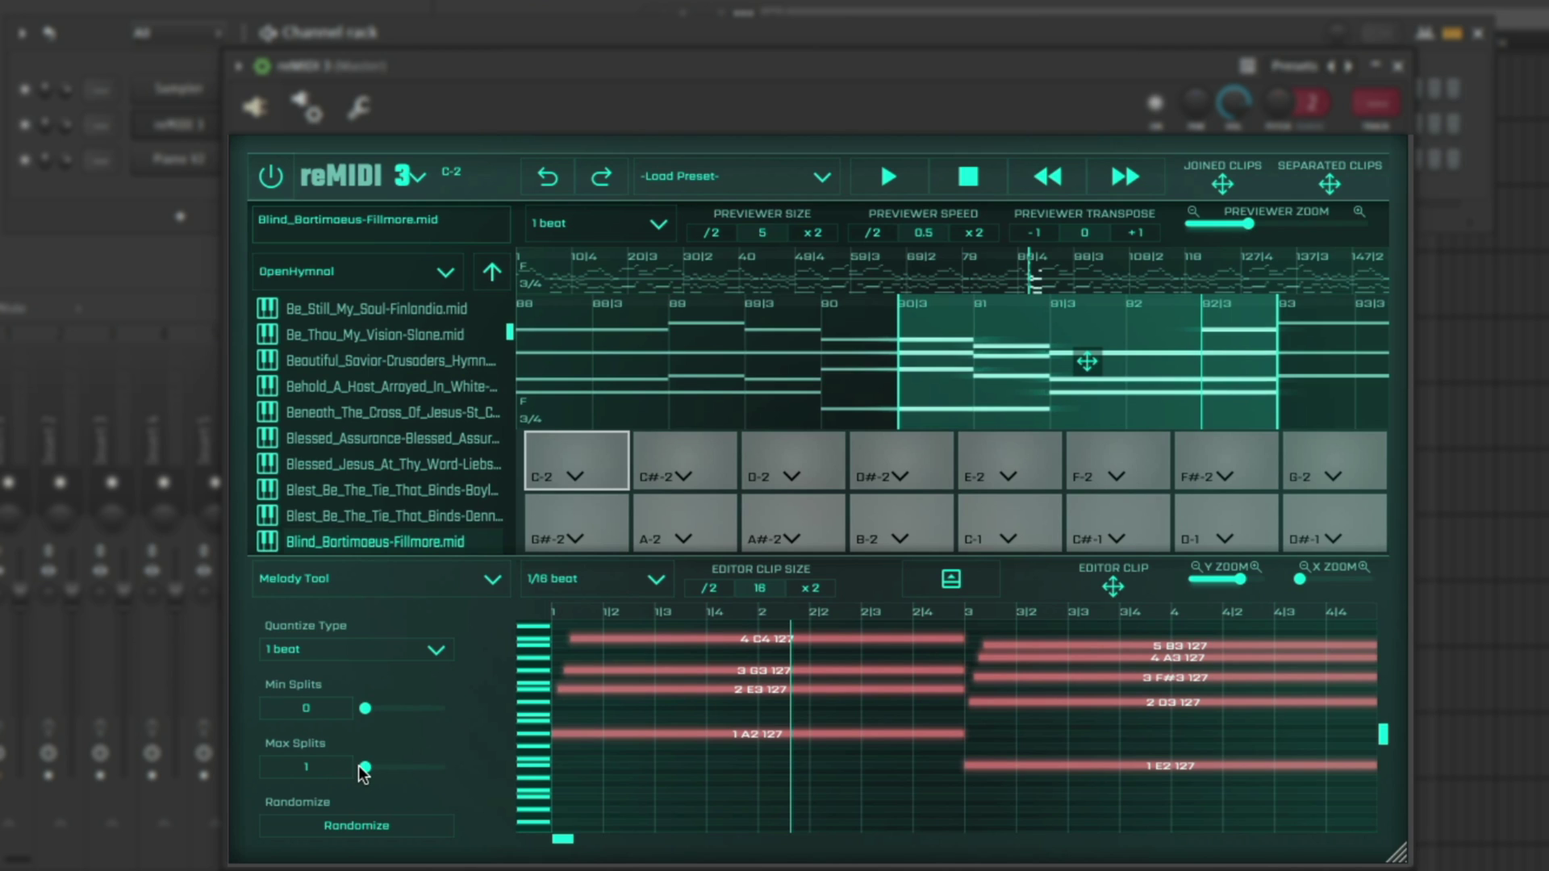
left_click_drag(362, 768, 379, 766)
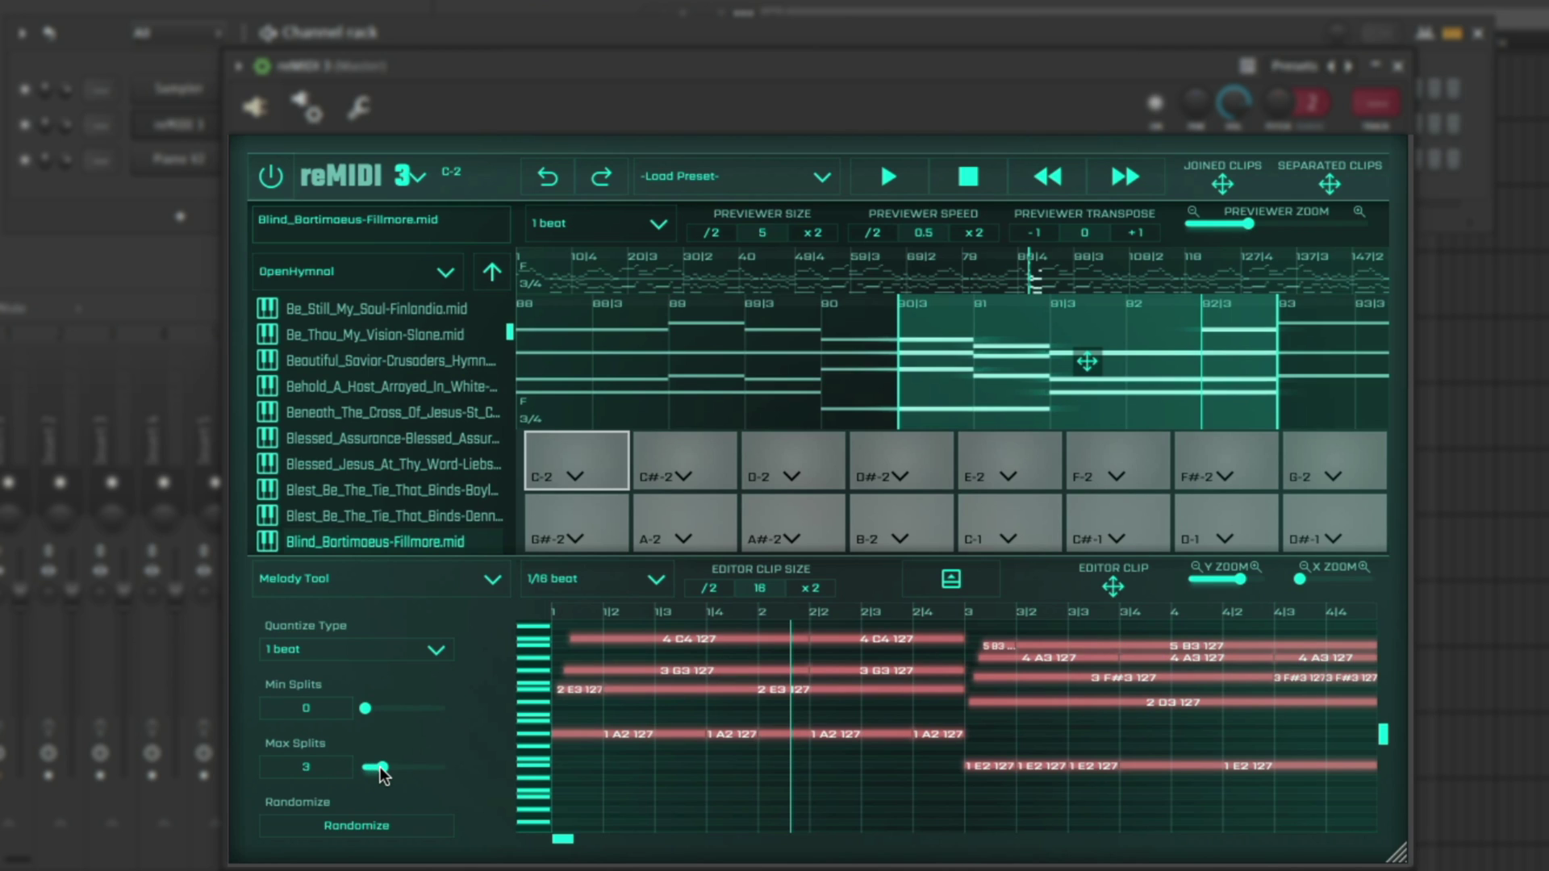
key("space")
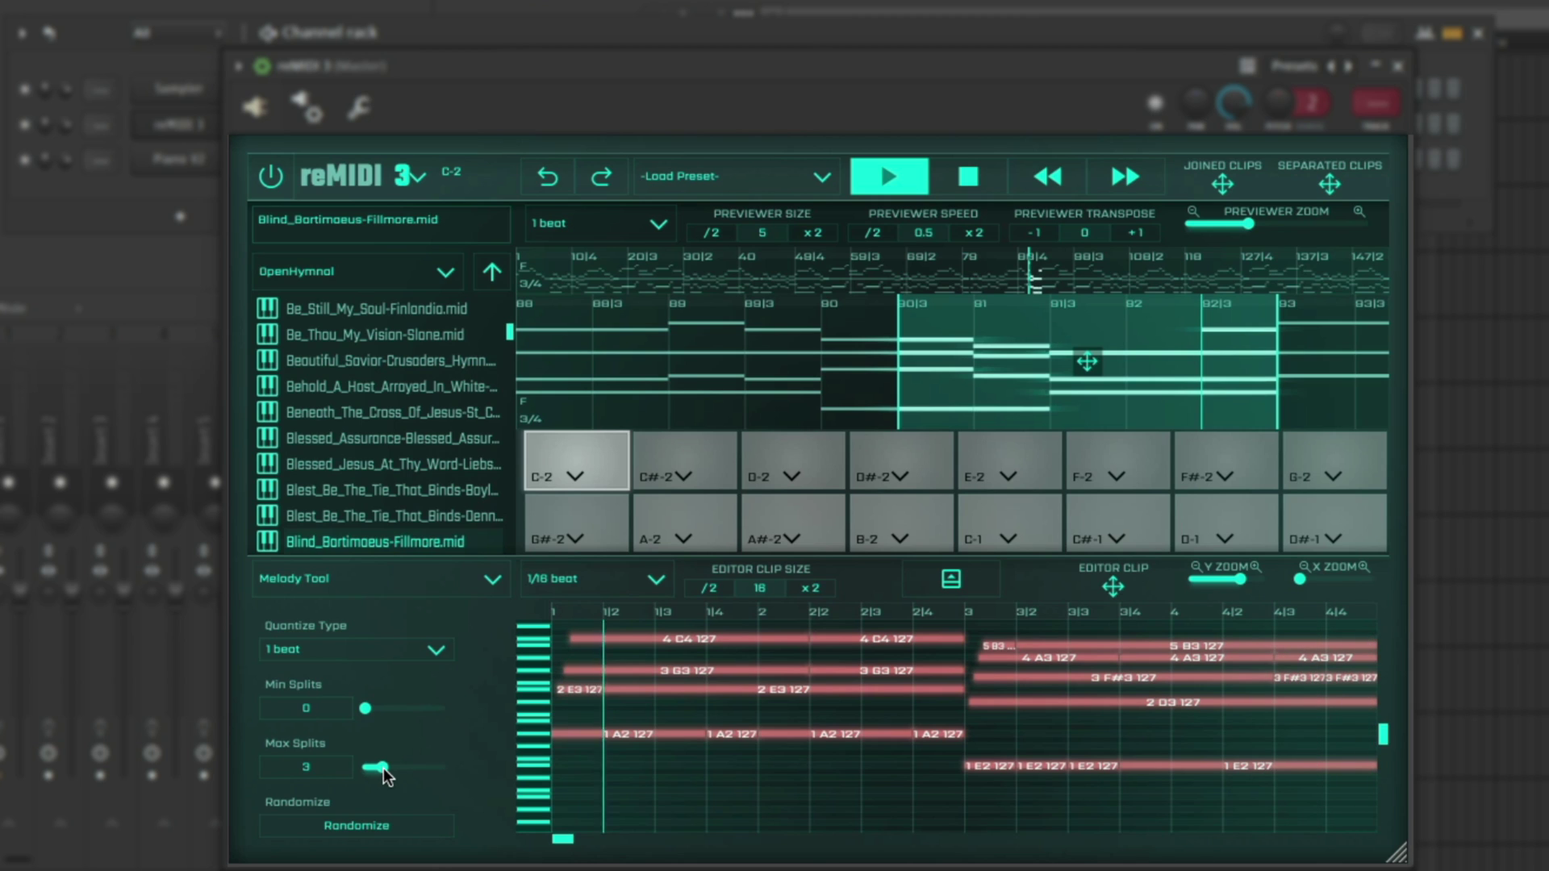
key("space")
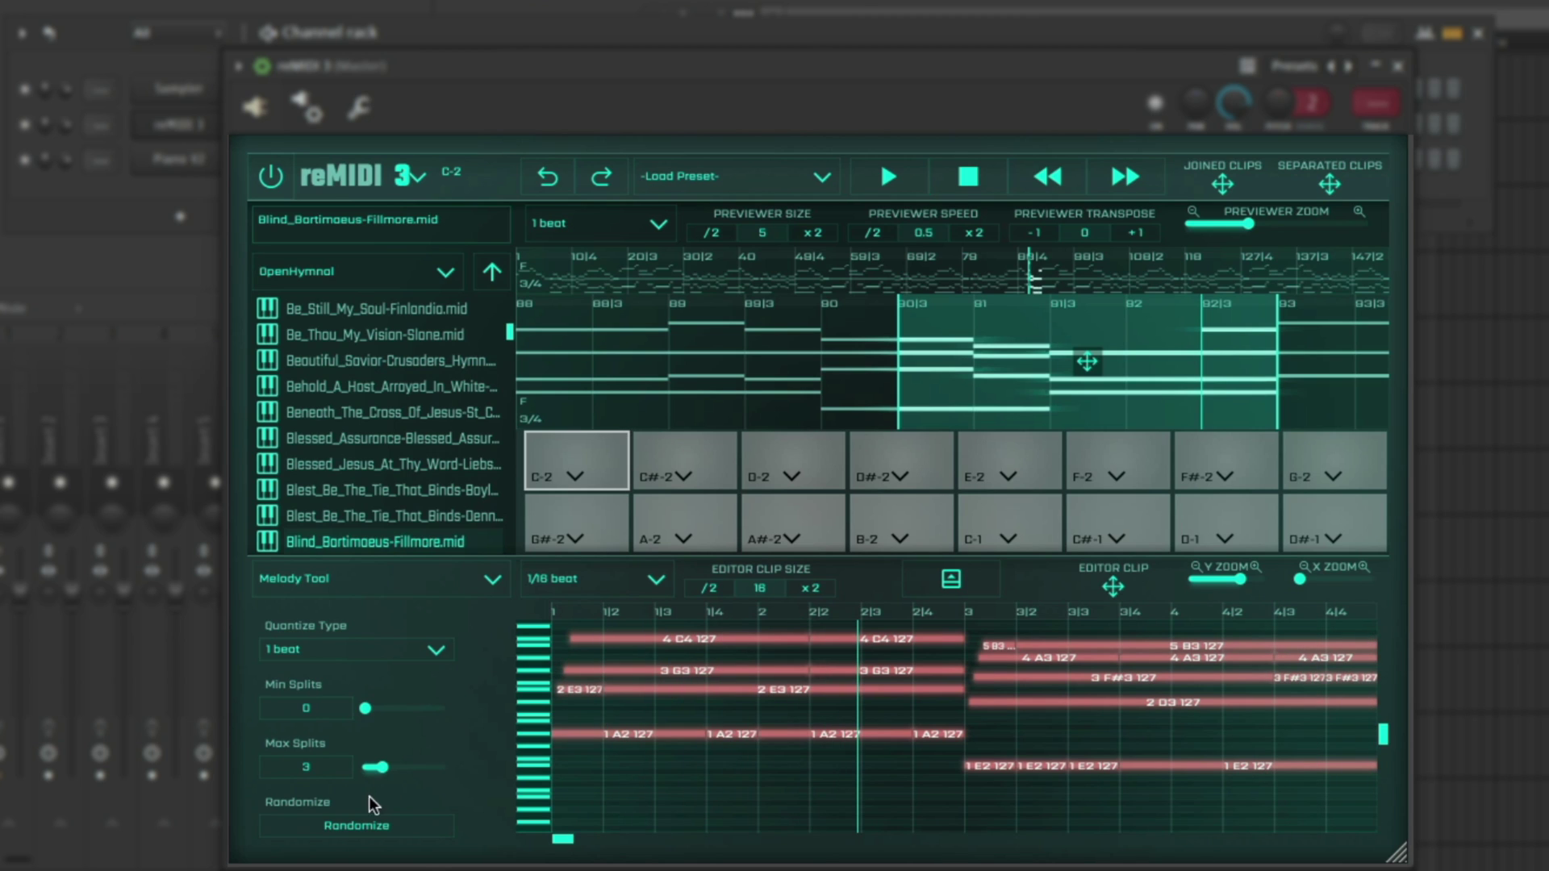
- Randomize the melody split pattern and play the new result
left_click(363, 824)
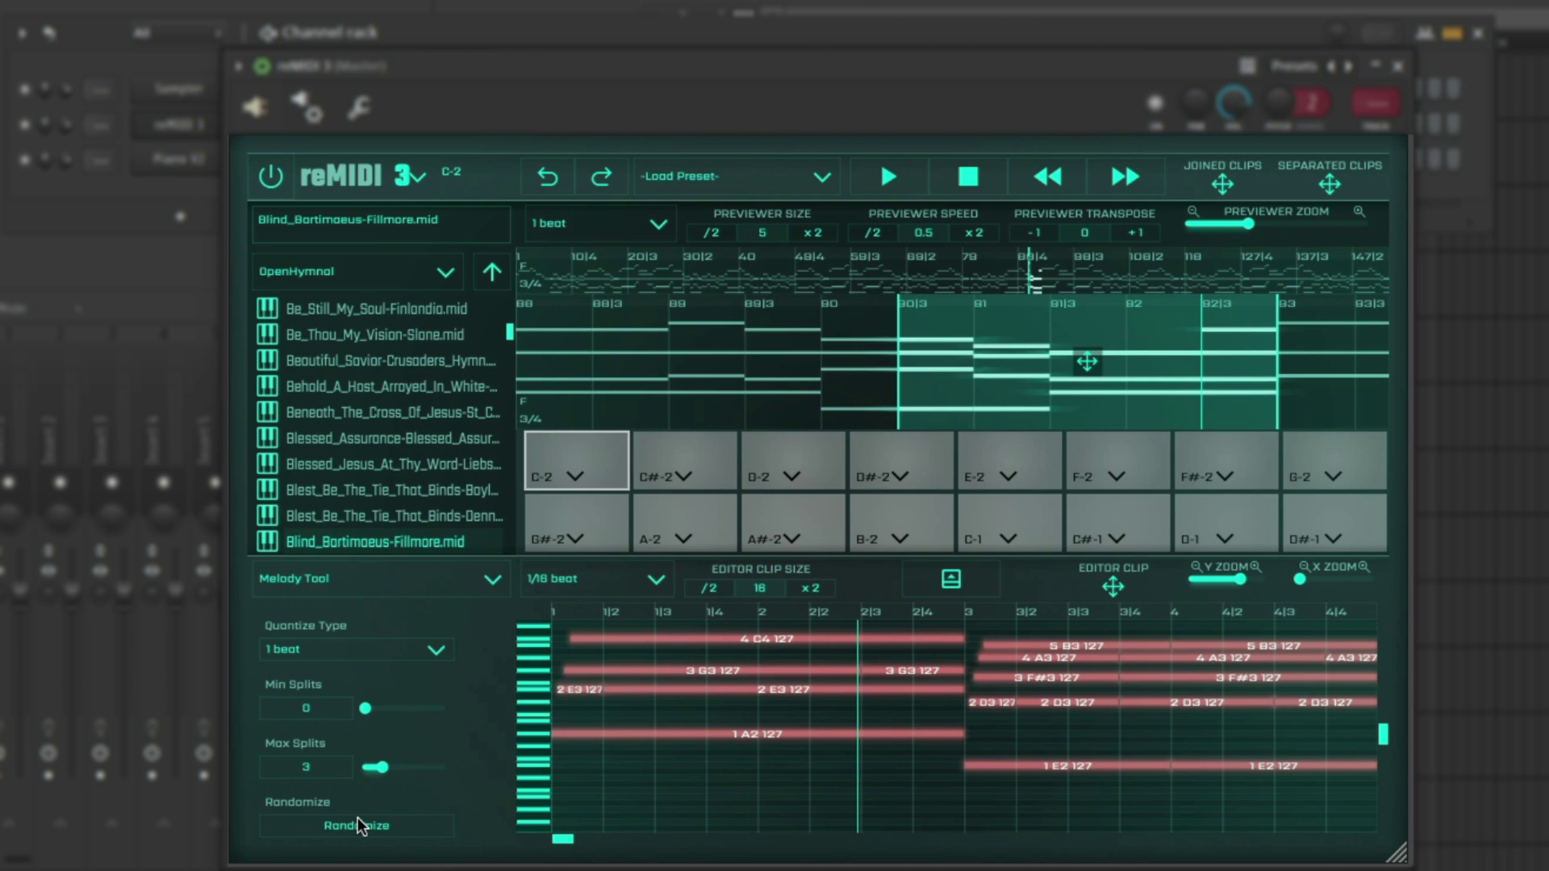
key("space")
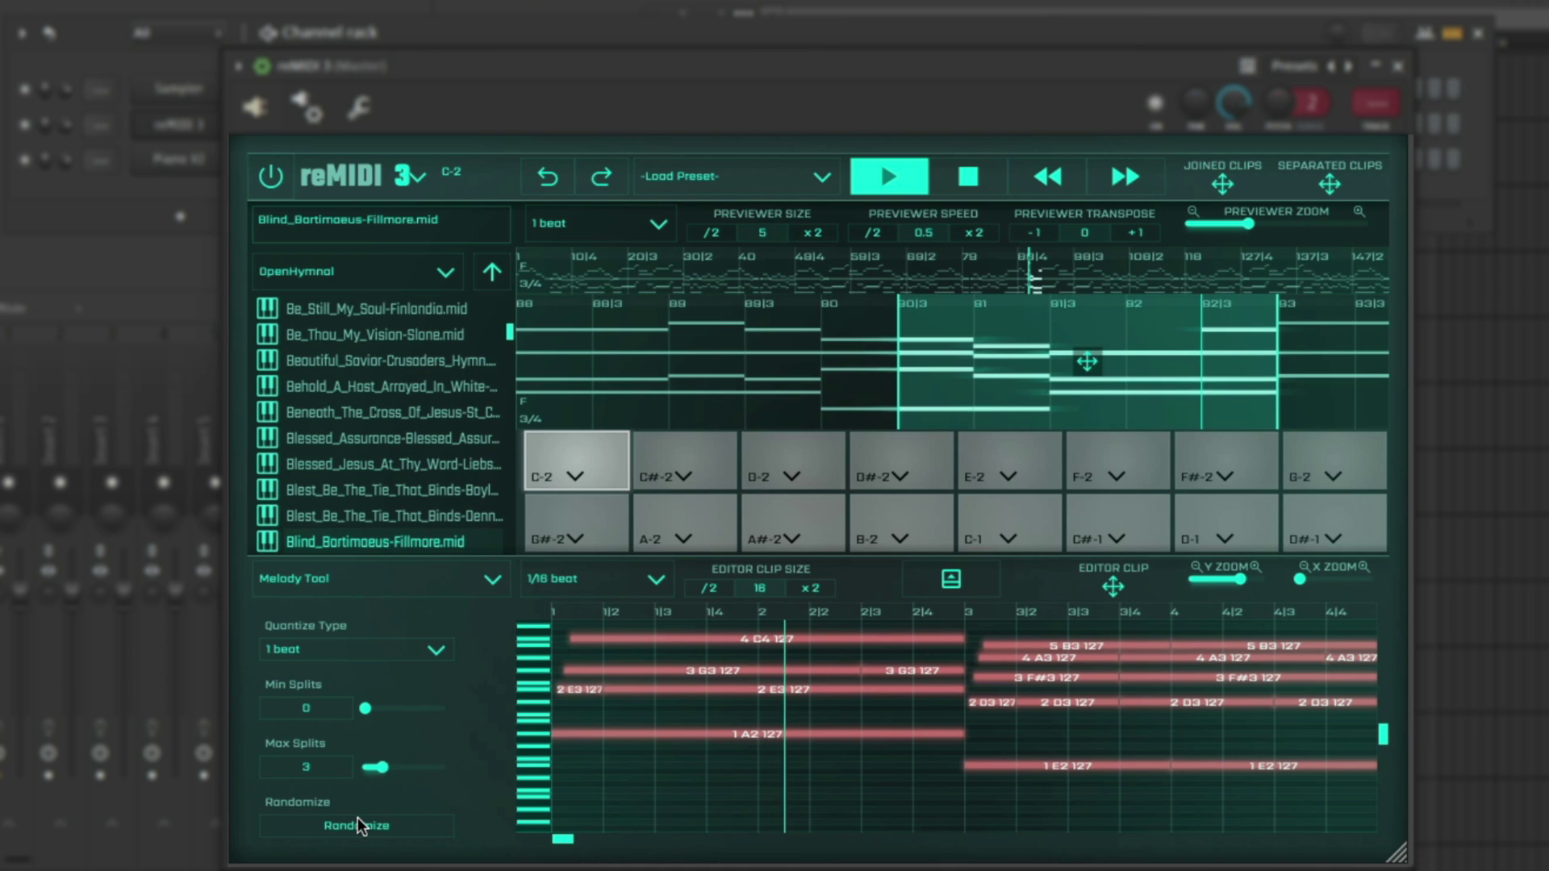
key("space")
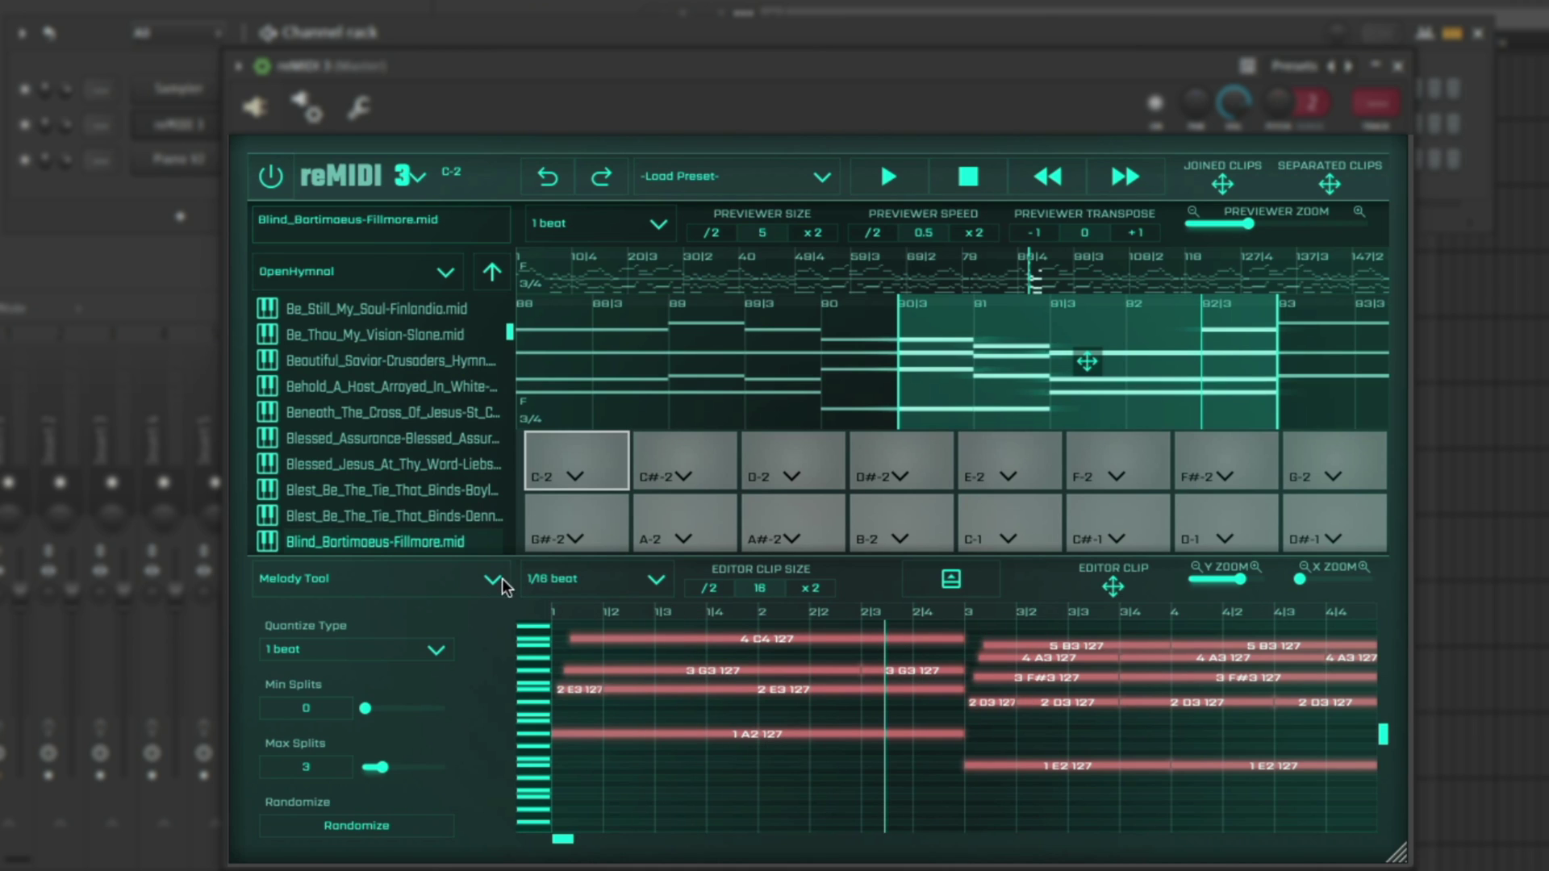
- Switch reMIDI 3 to the Humanize Tool and select most of the notes of pad C-2
left_click(493, 579)
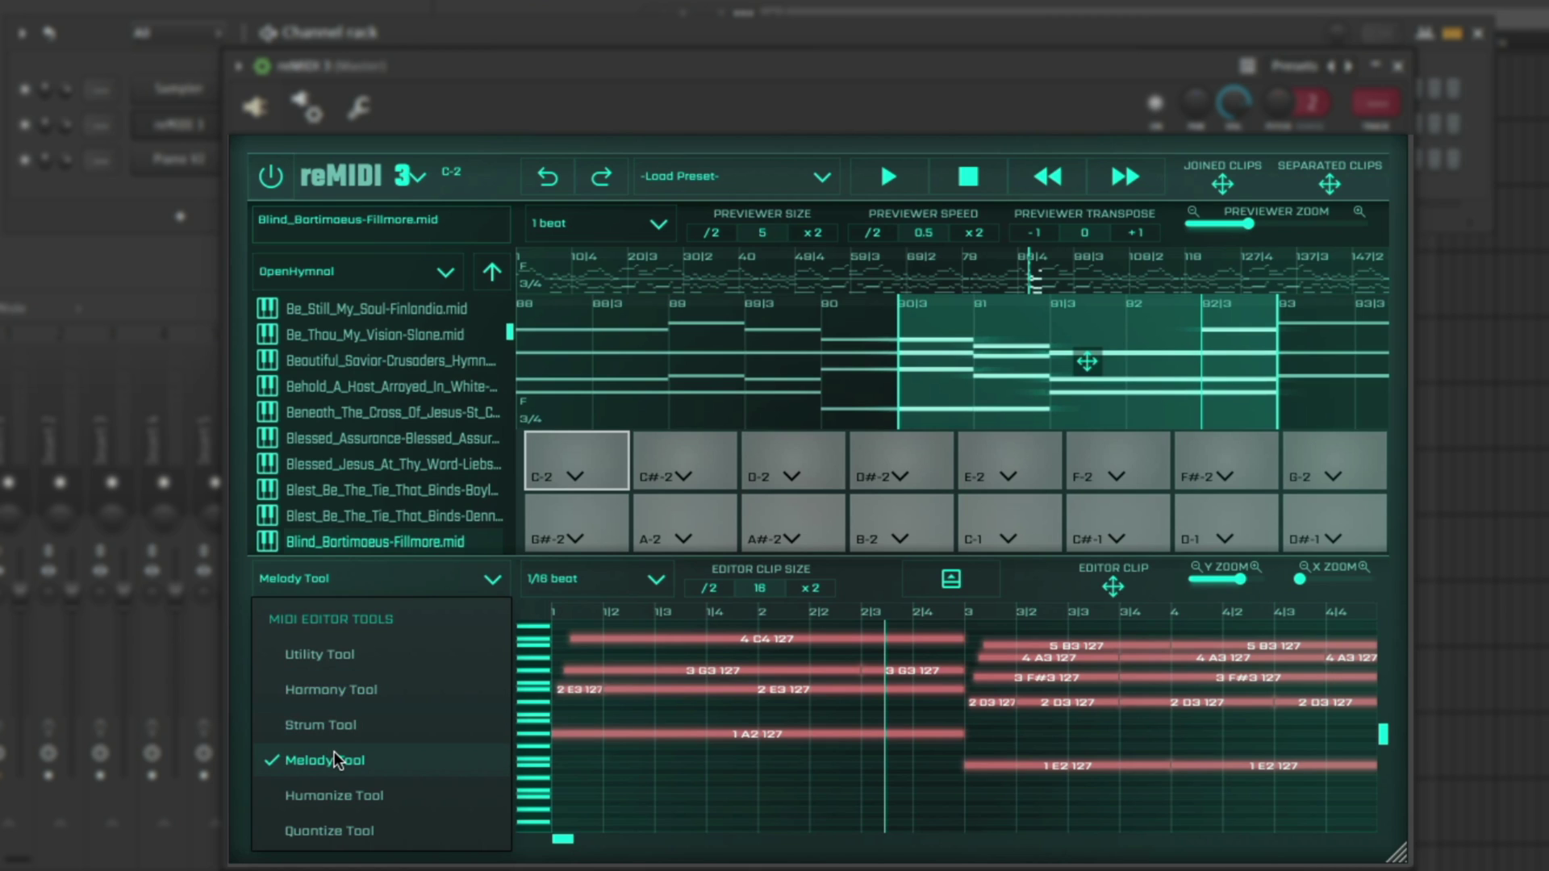
left_click(314, 796)
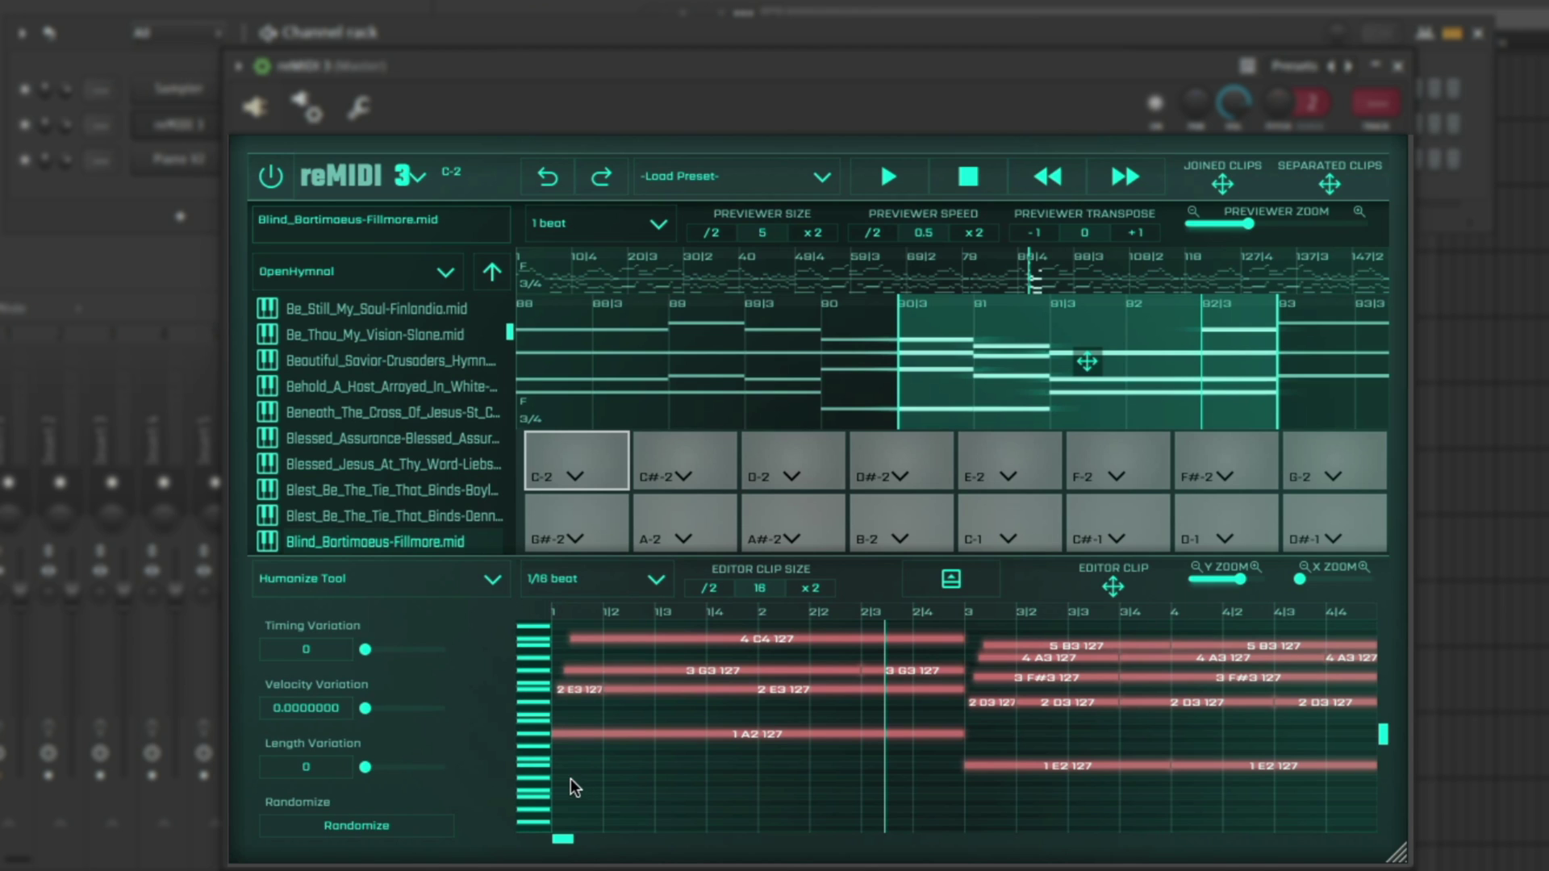
left_click_drag(570, 779, 1351, 611)
- Set Timing Variation to 19 and Velocity Variation to 0.3230942, then play the progression
left_click_drag(370, 648, 379, 649)
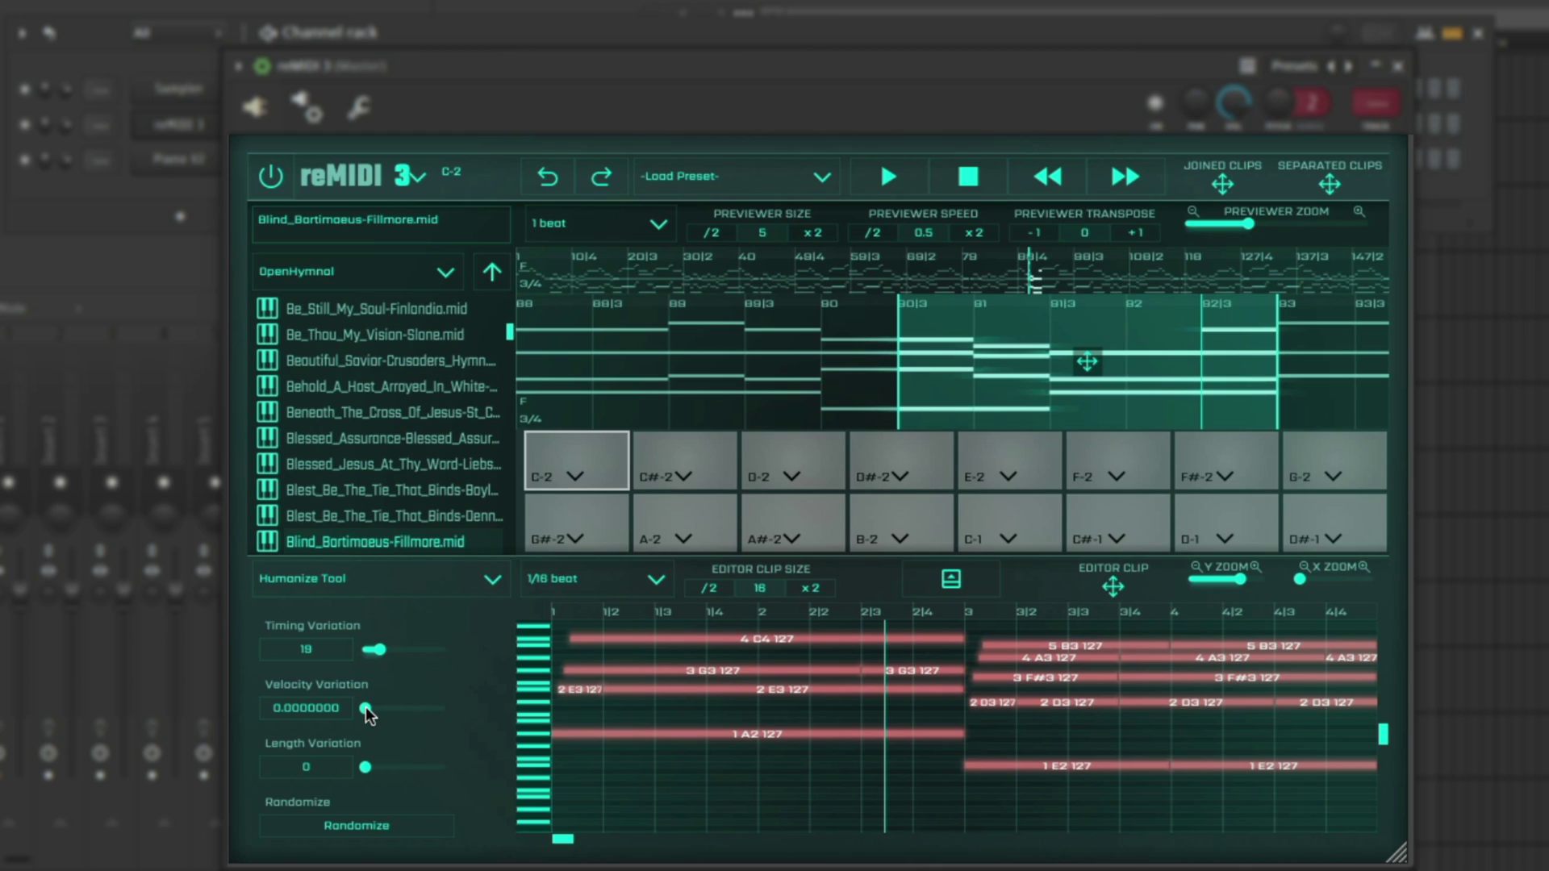
left_click_drag(361, 705, 389, 708)
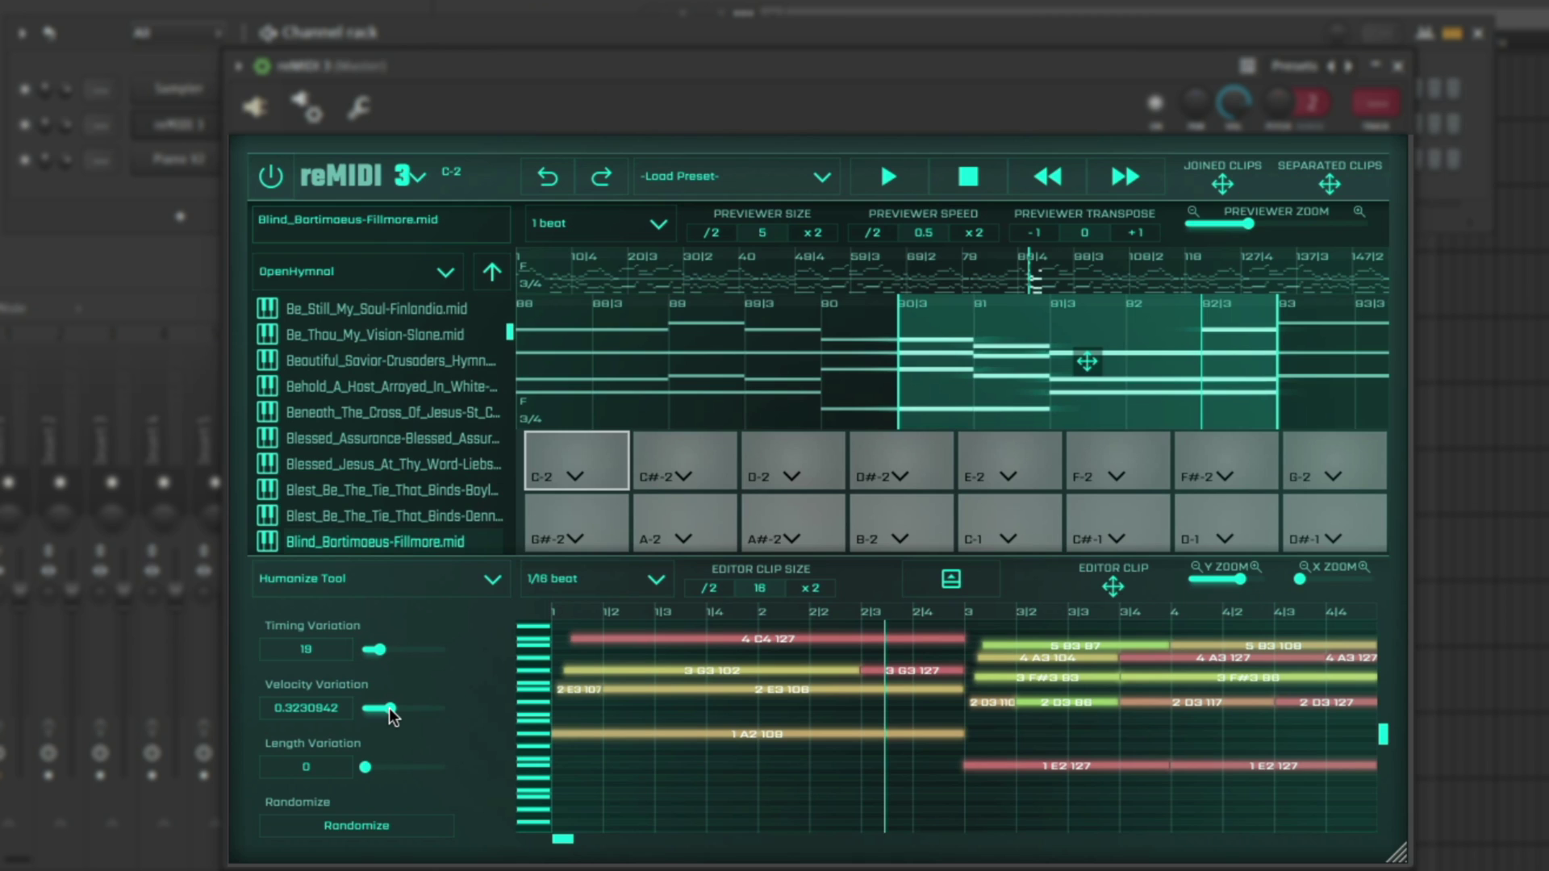
key("space")
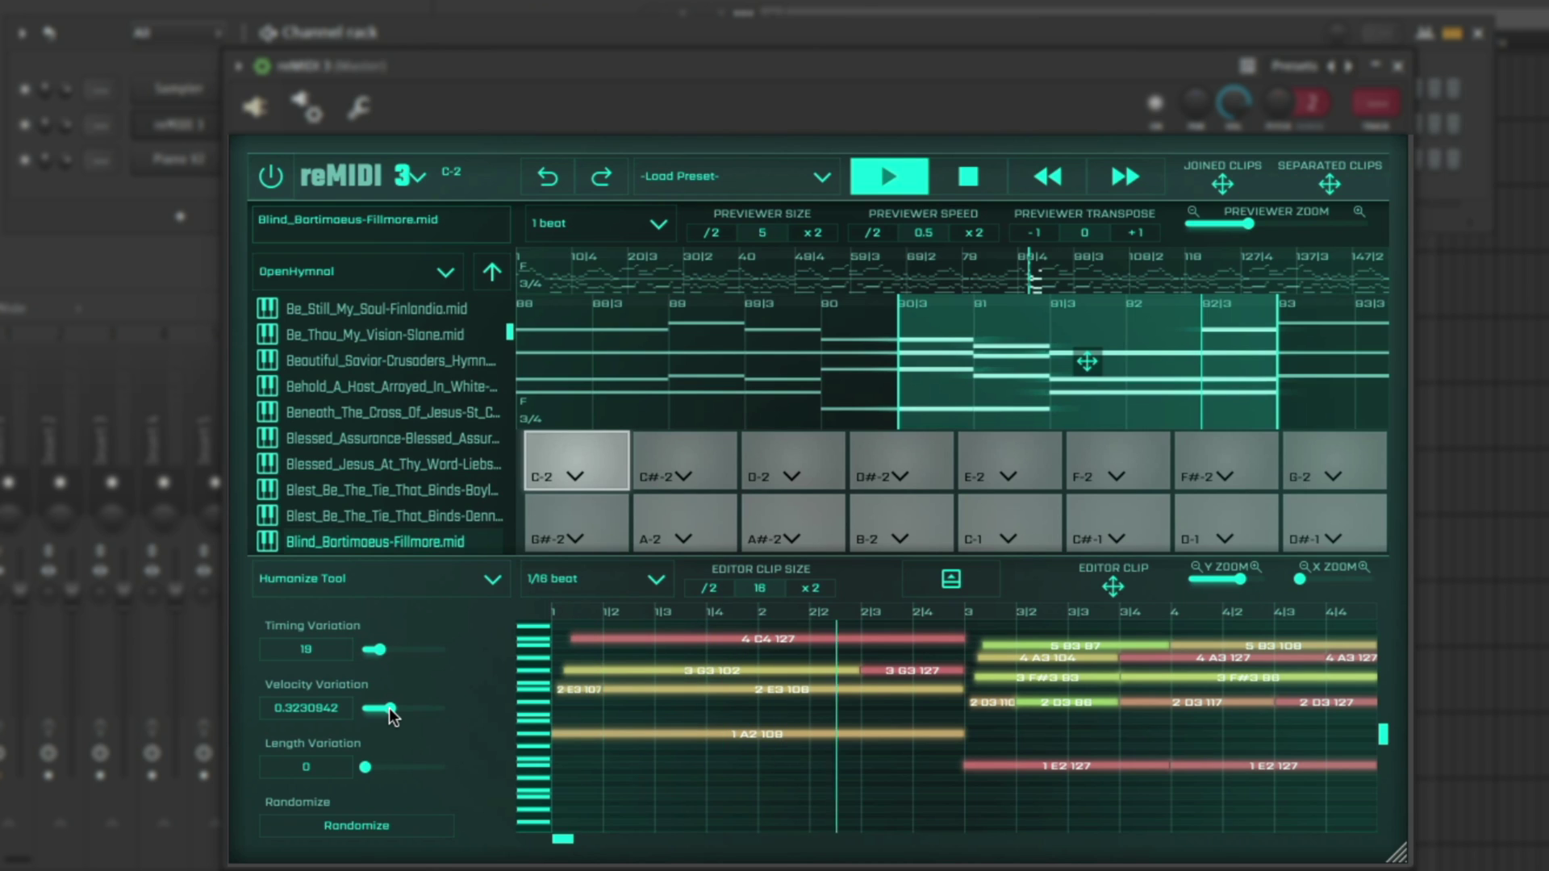